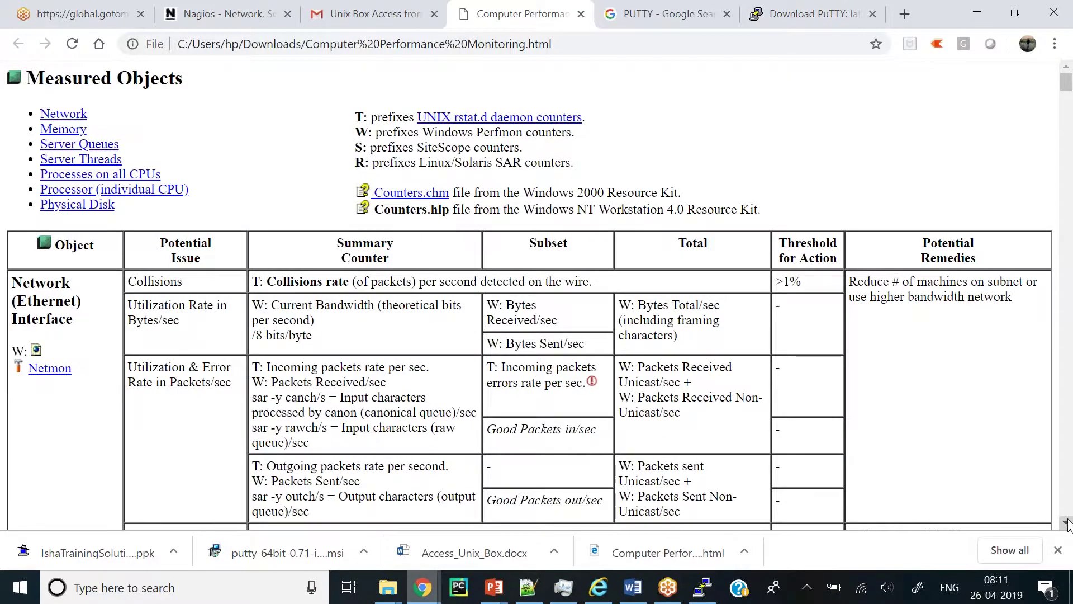
- Examine the Collisions row of the Network (Ethernet) Interface table, highlighting the issue name and its Collisions rate counter
click(1067, 524)
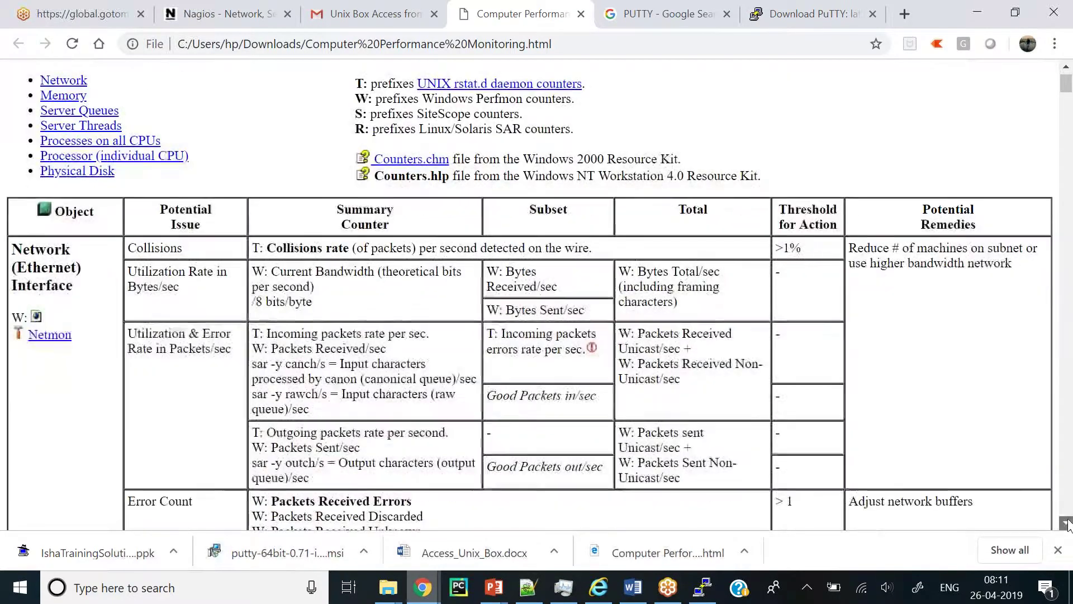
scroll(1067, 523, down, 1)
scroll(1067, 523, down, 1)
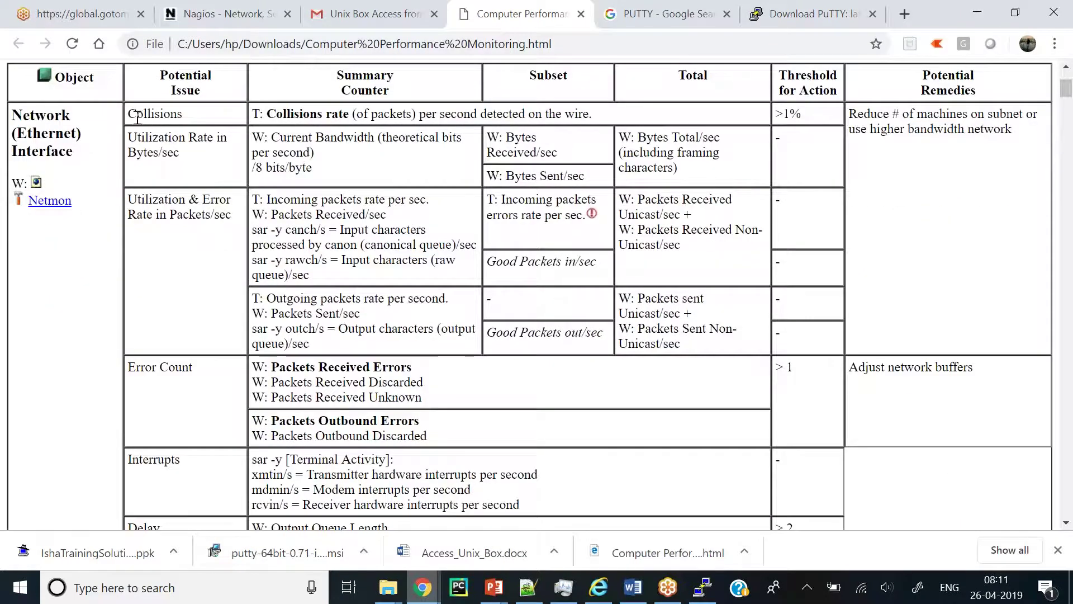
drag(129, 116, 182, 115)
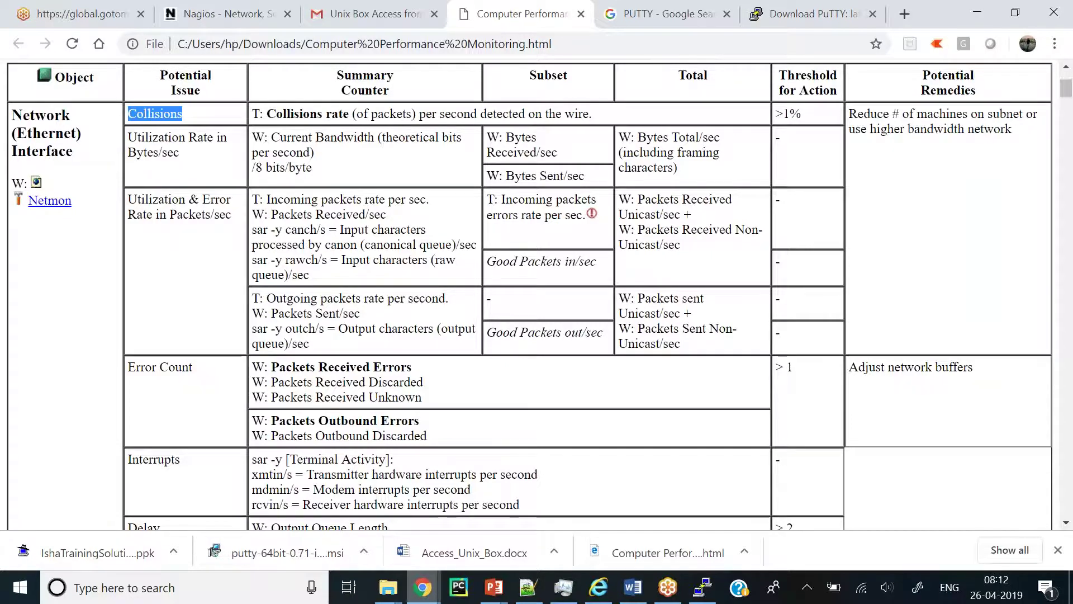
click(184, 115)
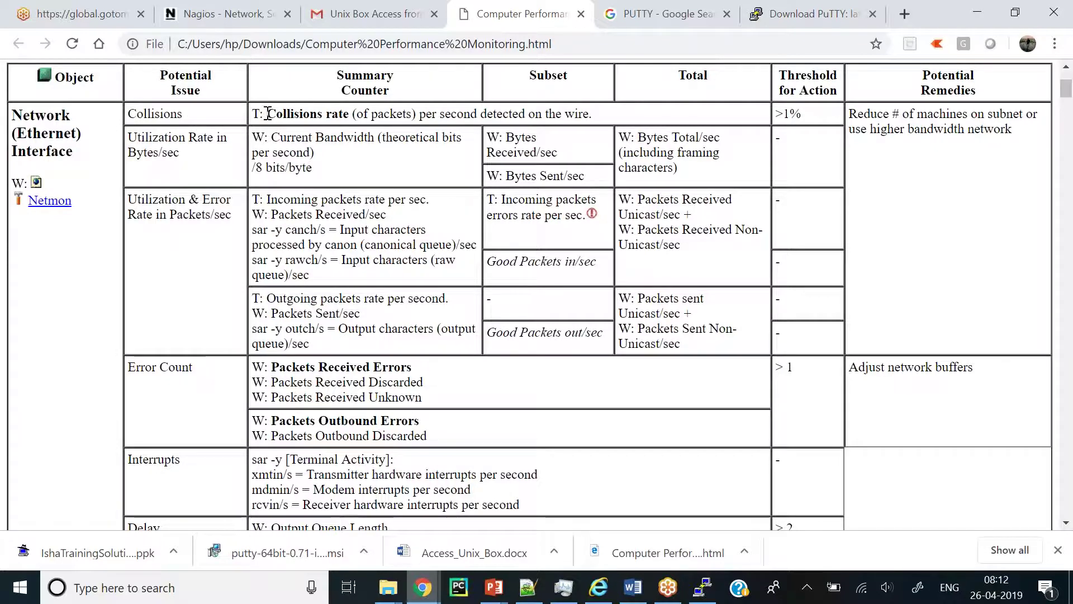
drag(268, 113, 518, 114)
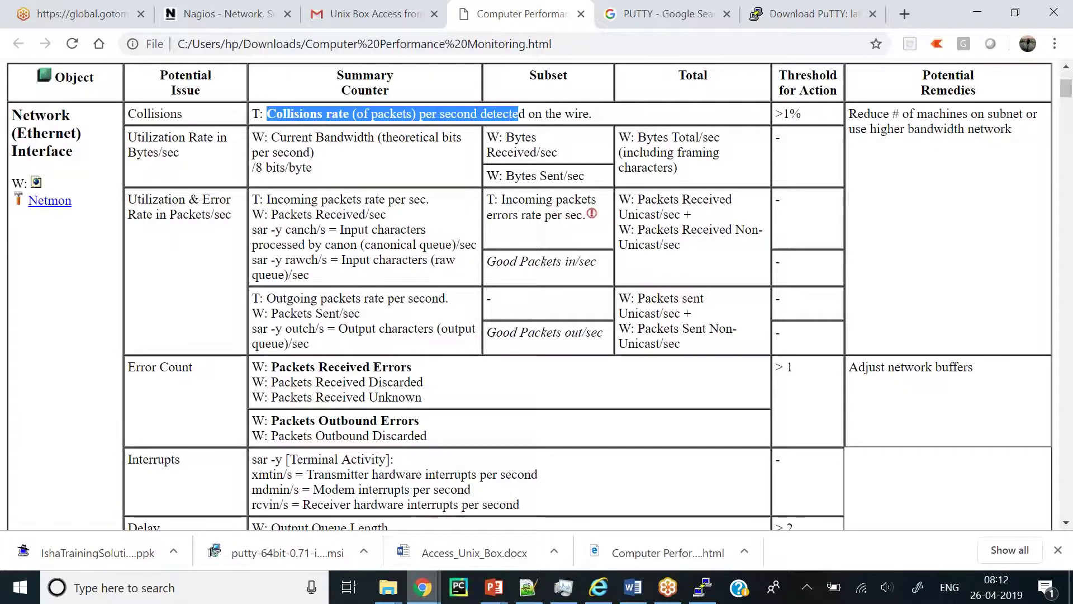
click(394, 168)
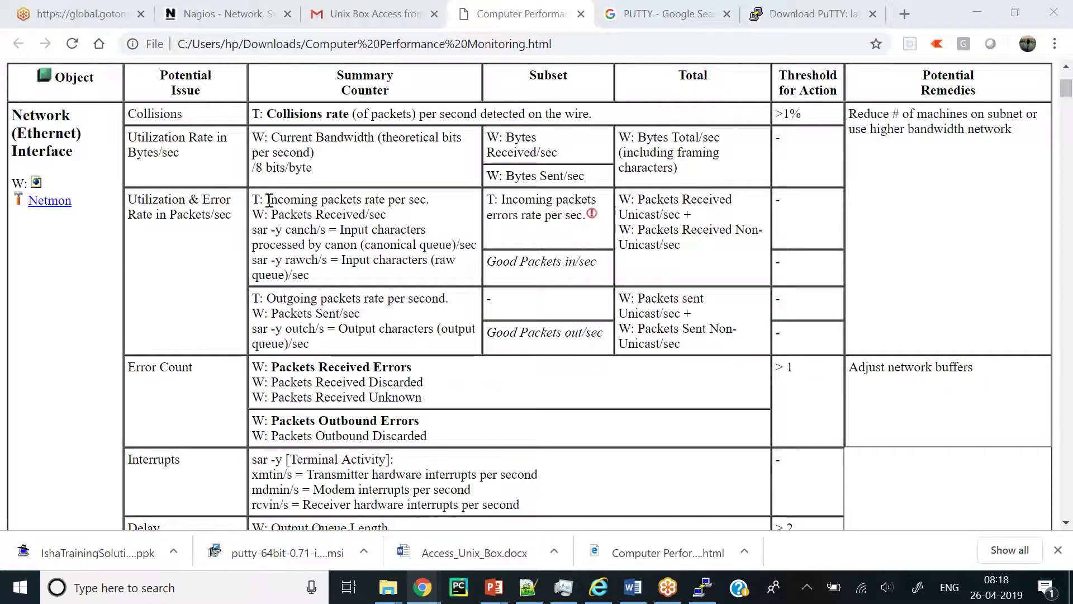
- Review the incoming, Unicast and outgoing packet counters in the Utilization & Error Rate row, checking the PuTTY terminal briefly in between
drag(269, 200, 440, 199)
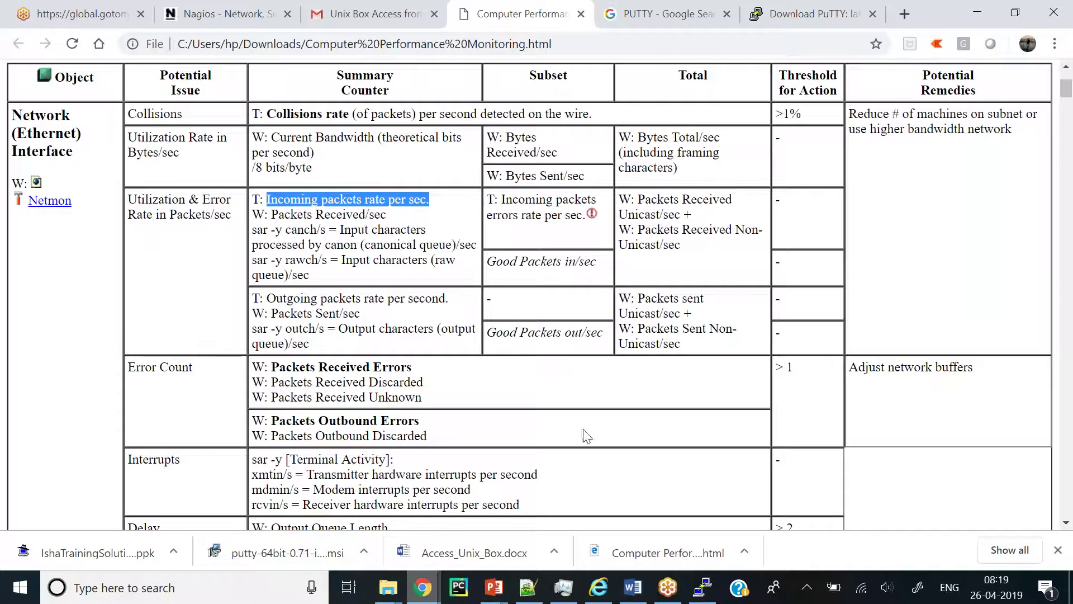
mouse_move(704, 592)
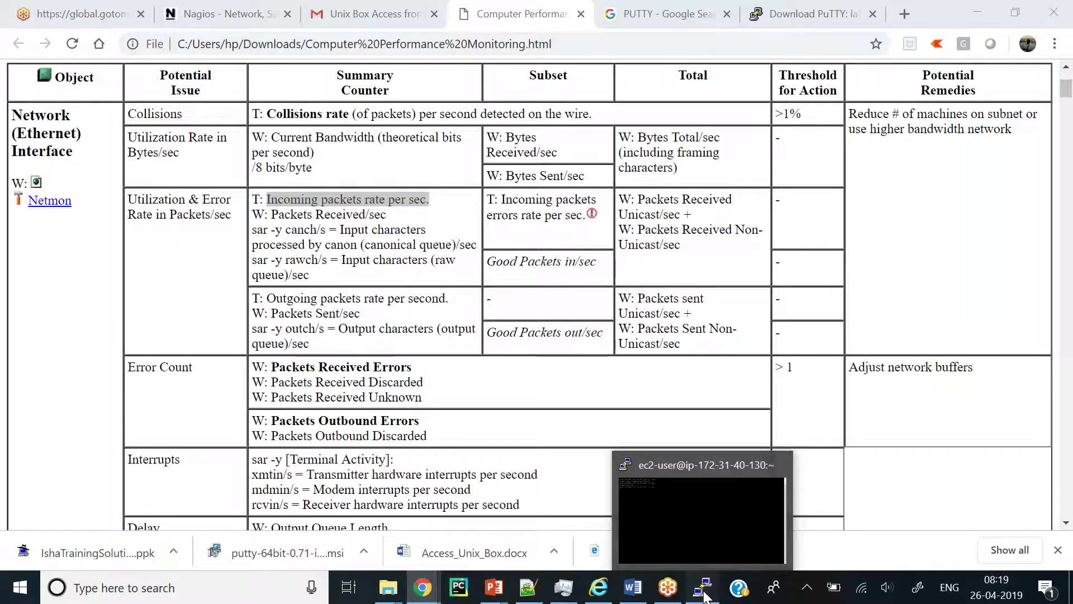
click(703, 587)
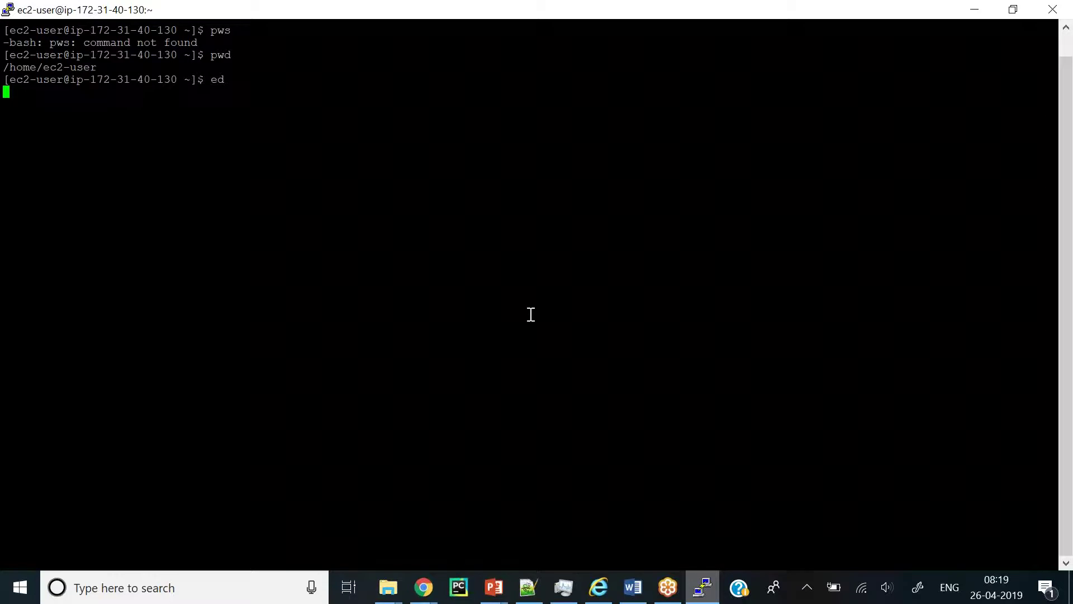
click(974, 9)
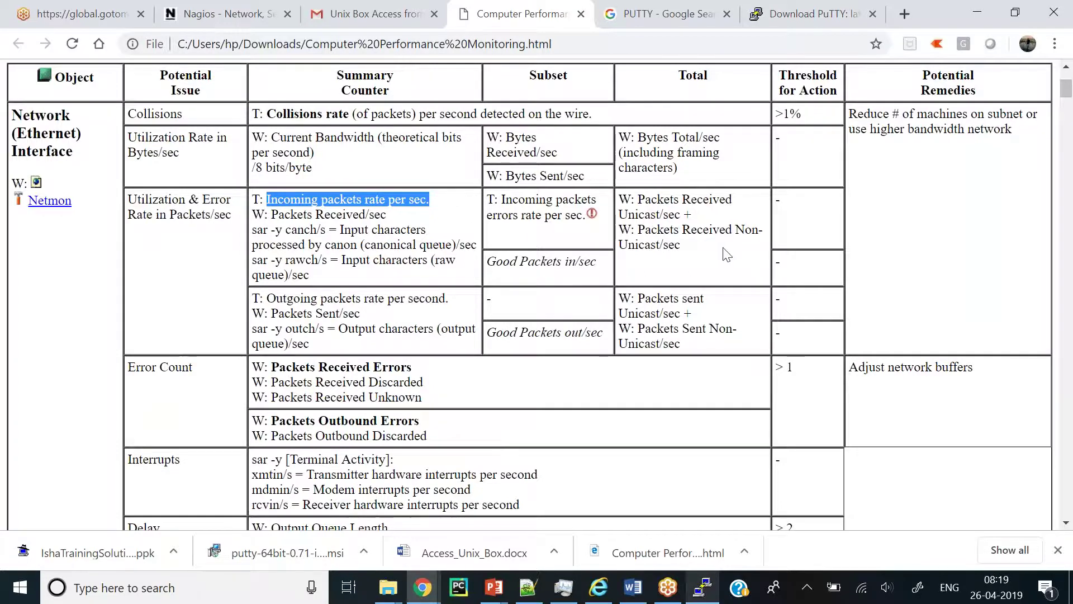
drag(626, 218, 663, 217)
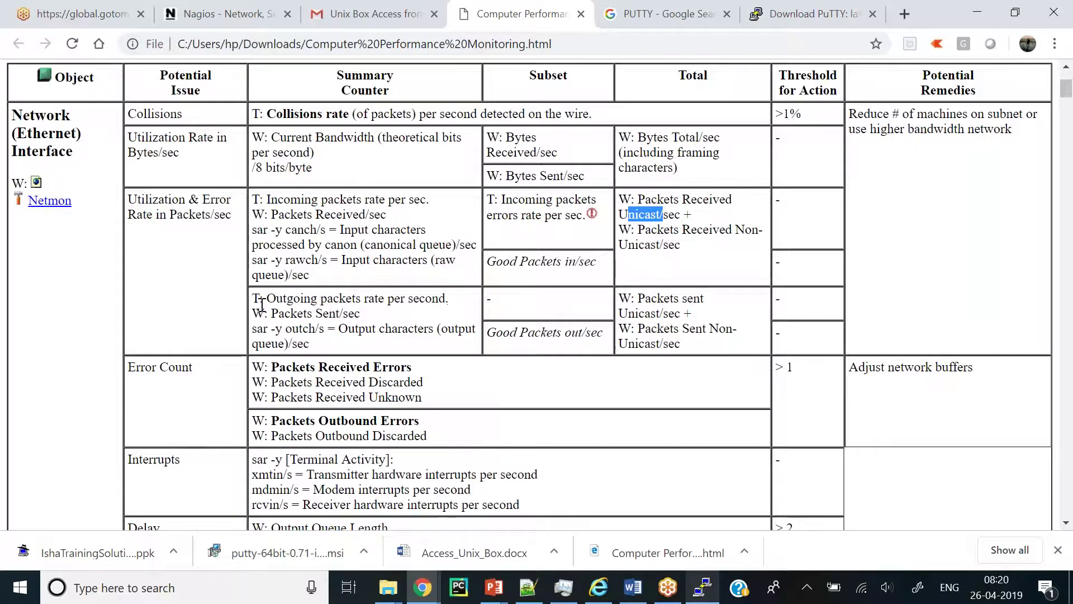
drag(265, 301, 450, 299)
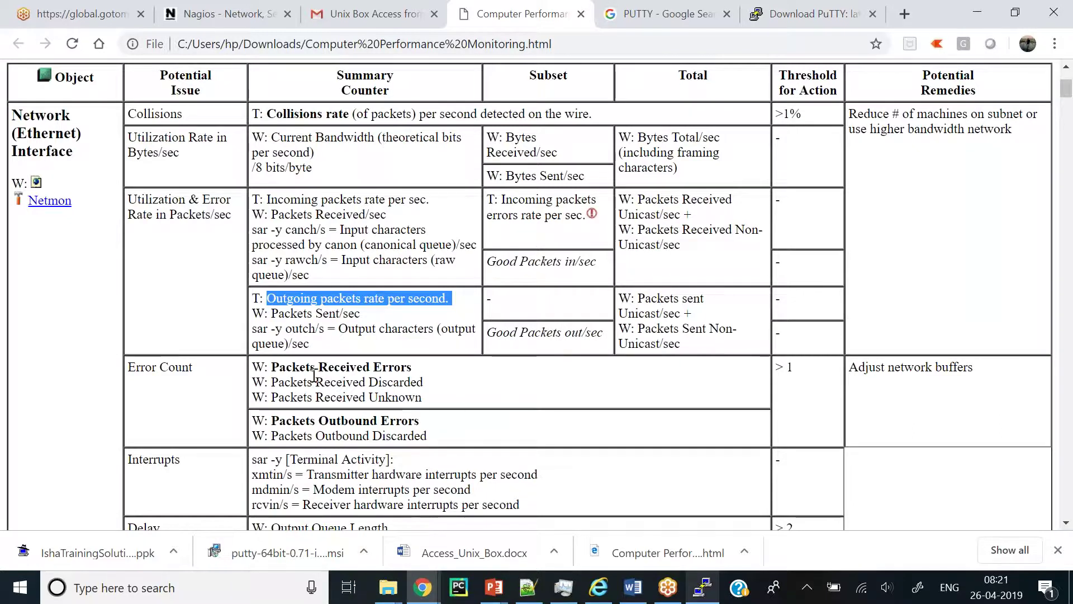
- Examine the Error Count row, highlighting the Packets Received and Packets Outbound counters with their action threshold
drag(272, 367, 432, 404)
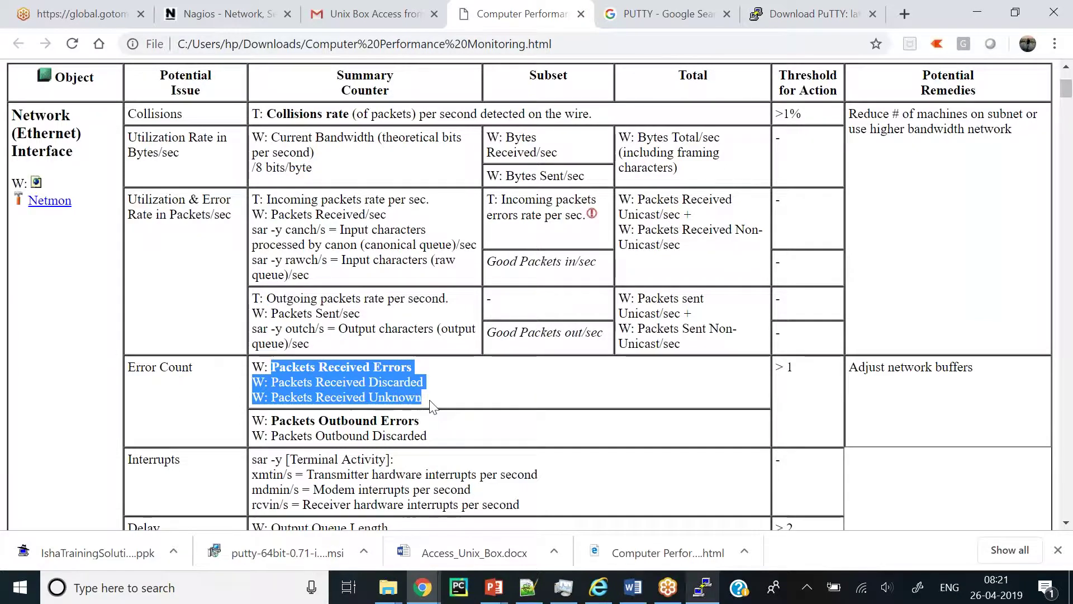
click(478, 415)
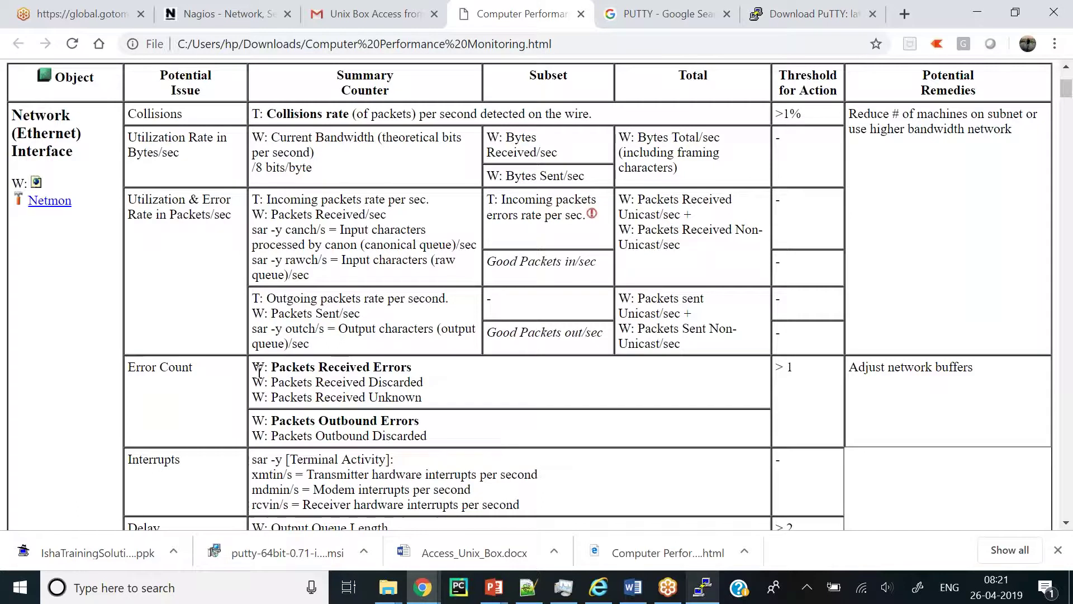
drag(259, 373, 427, 430)
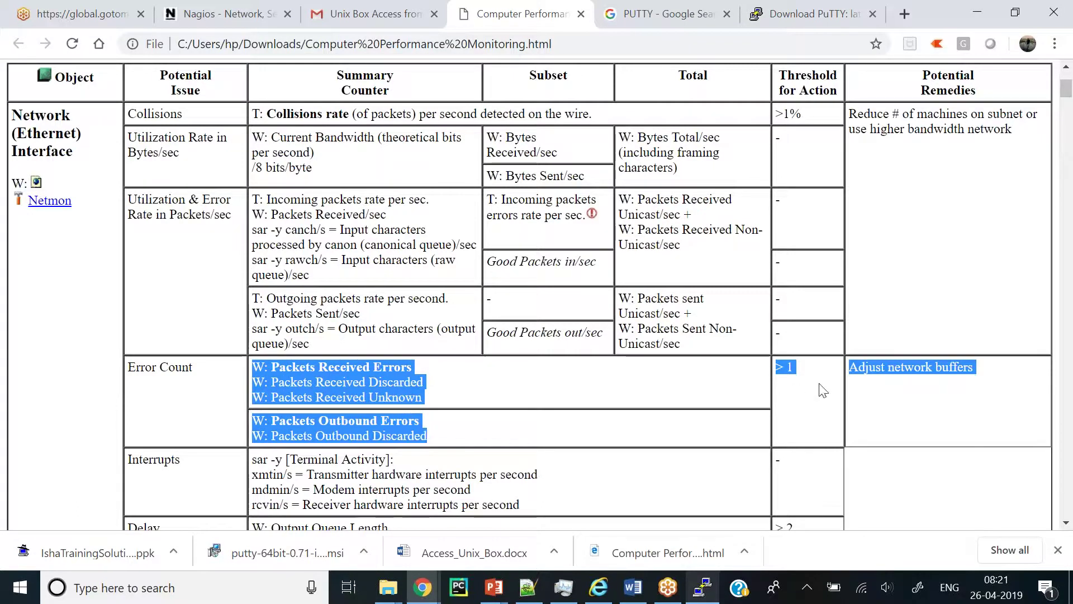
click(791, 371)
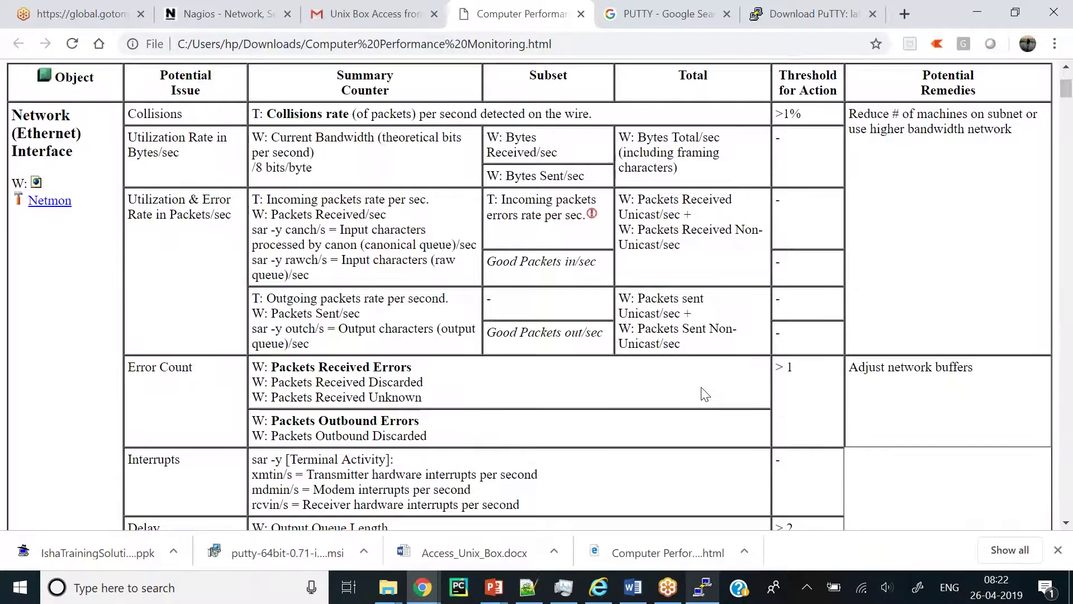
- Examine the Interrupts and Delay rows of the network table, highlighting the Output Queue Length counter
scroll(704, 394, down, 1)
scroll(704, 394, down, 1)
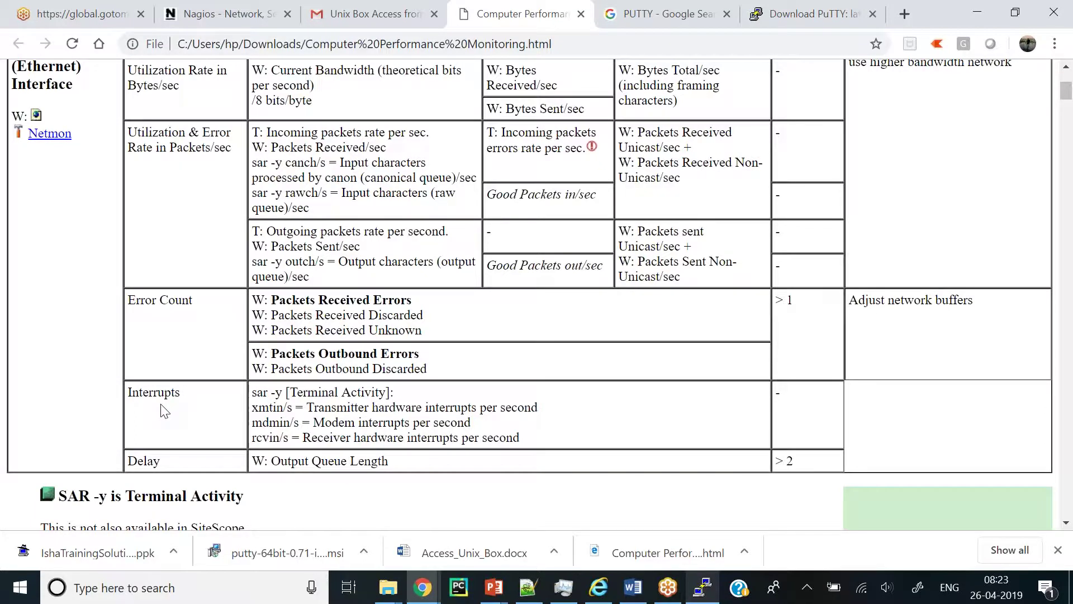
scroll(164, 411, down, 1)
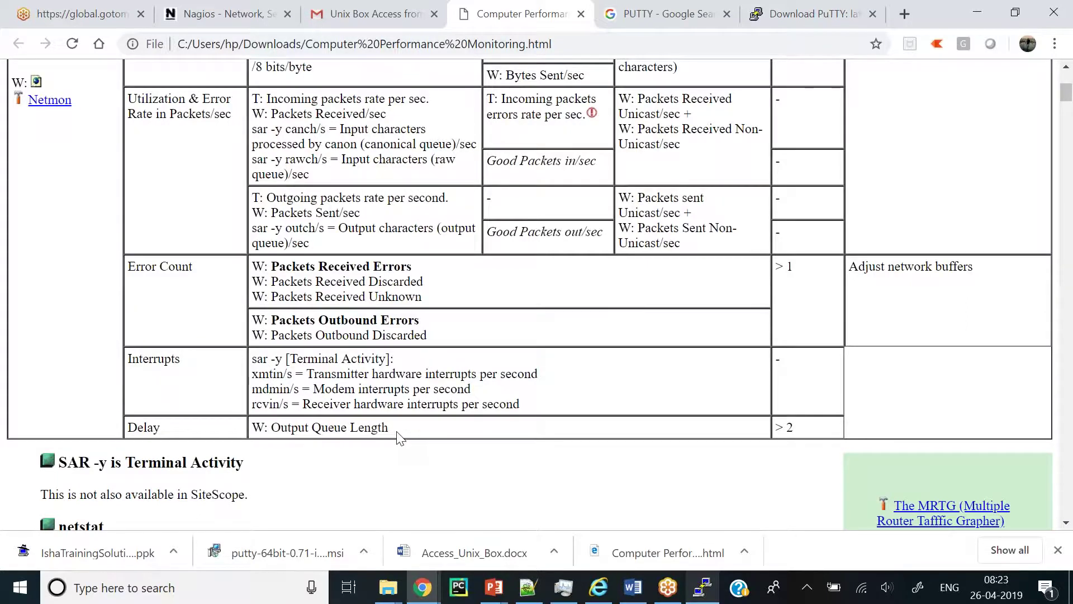
drag(389, 428, 312, 428)
drag(276, 430, 232, 446)
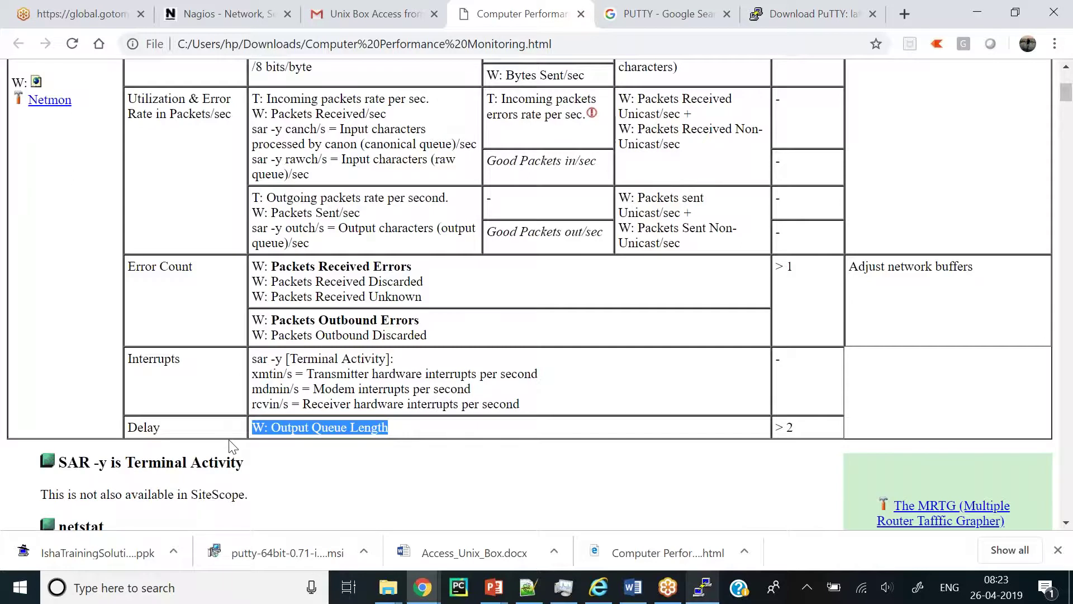
click(409, 431)
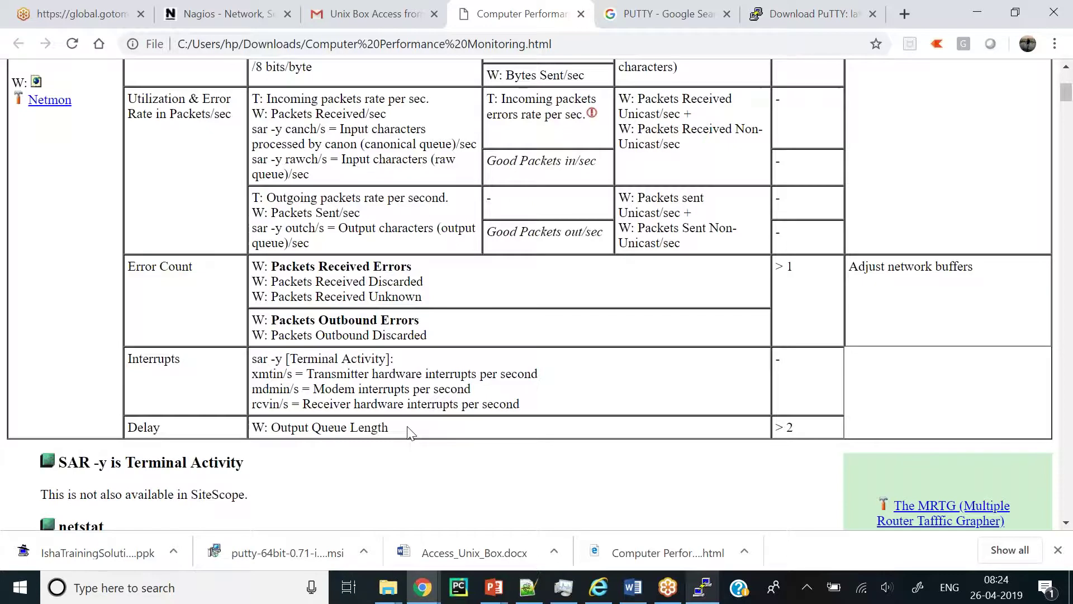
- Switch to the PuTTY terminal, quit ed with q, and run sar -y to review the terminal activity report
scroll(409, 431, down, 3)
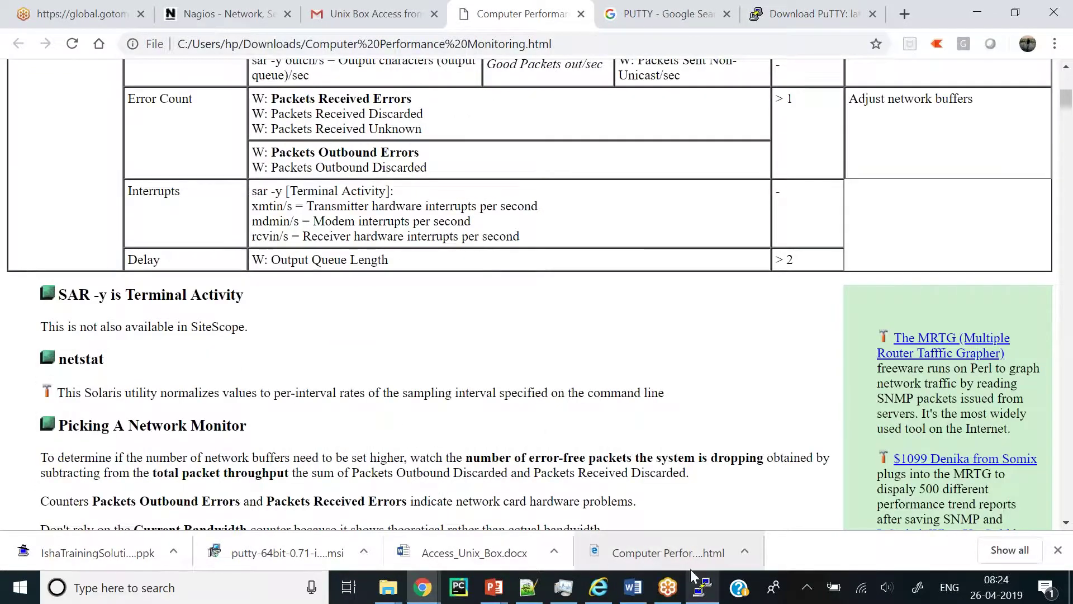
click(705, 597)
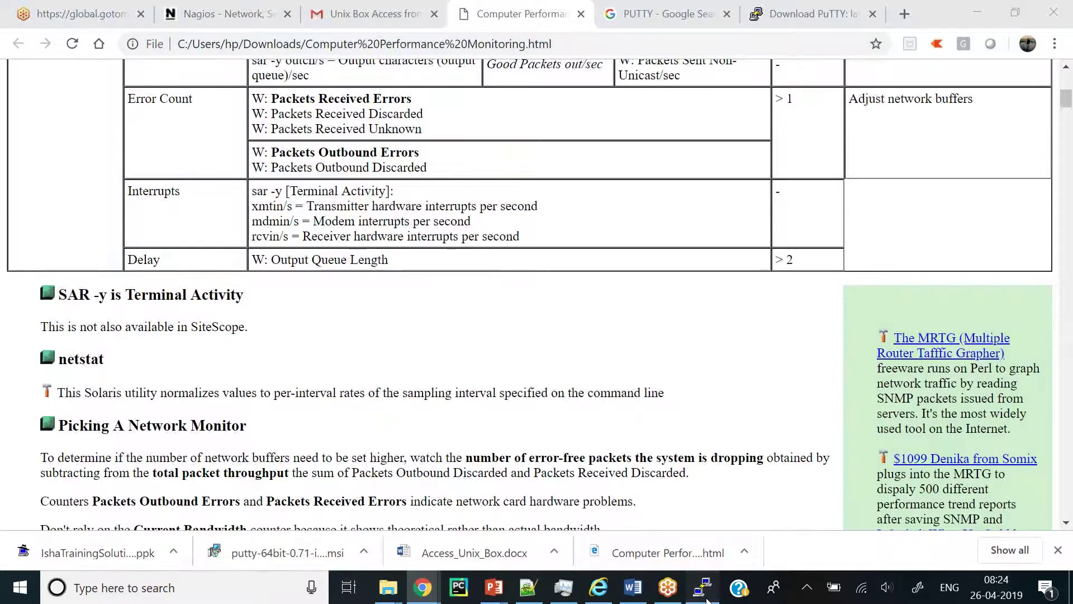
key(Return)
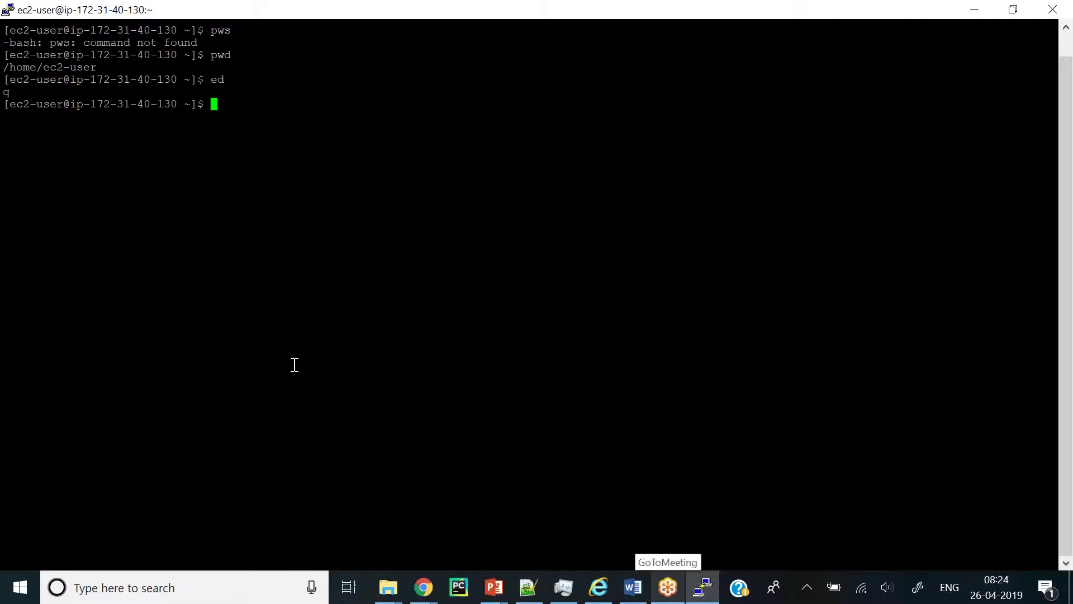
text(sar -y)
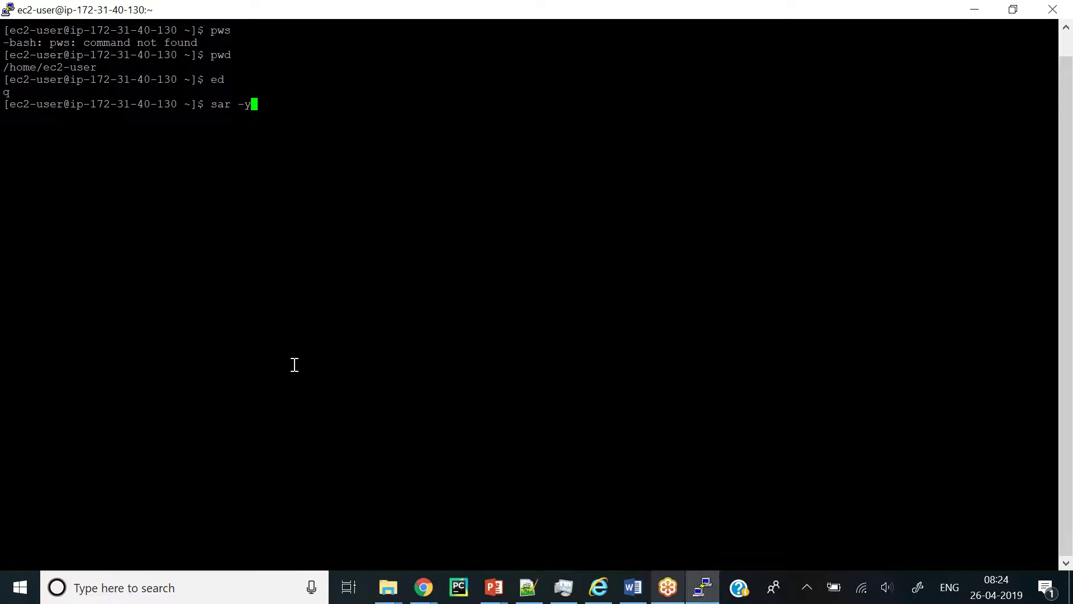
key(Return)
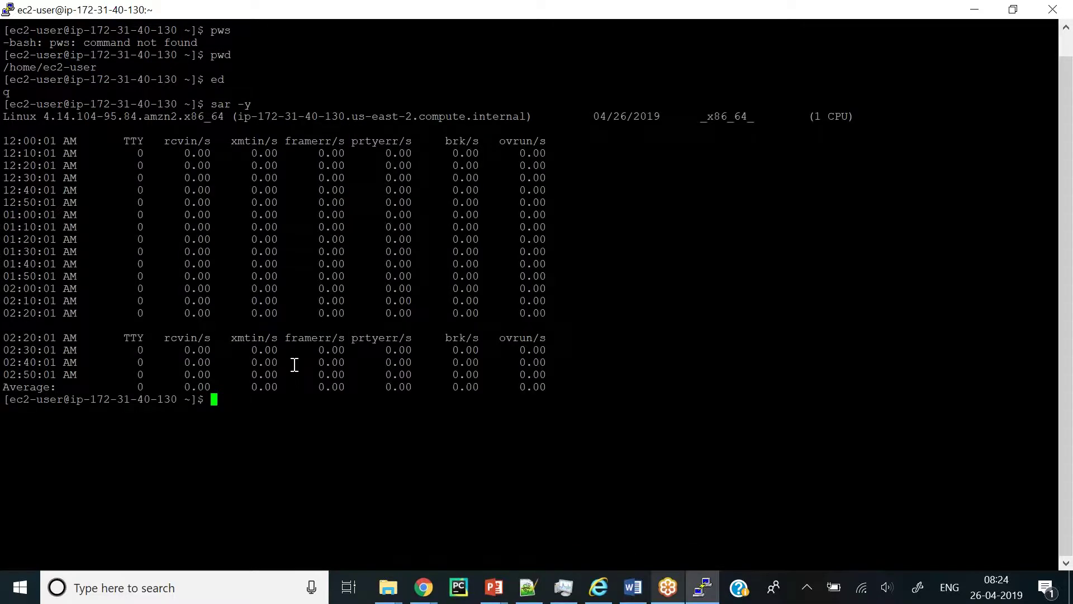
drag(295, 365, 10, 154)
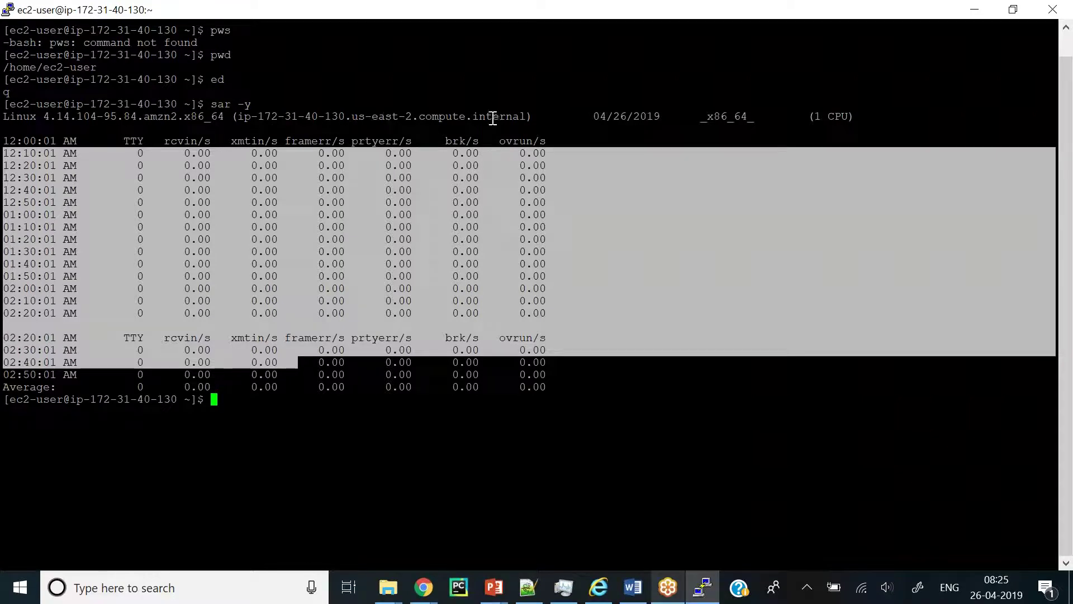
click(176, 119)
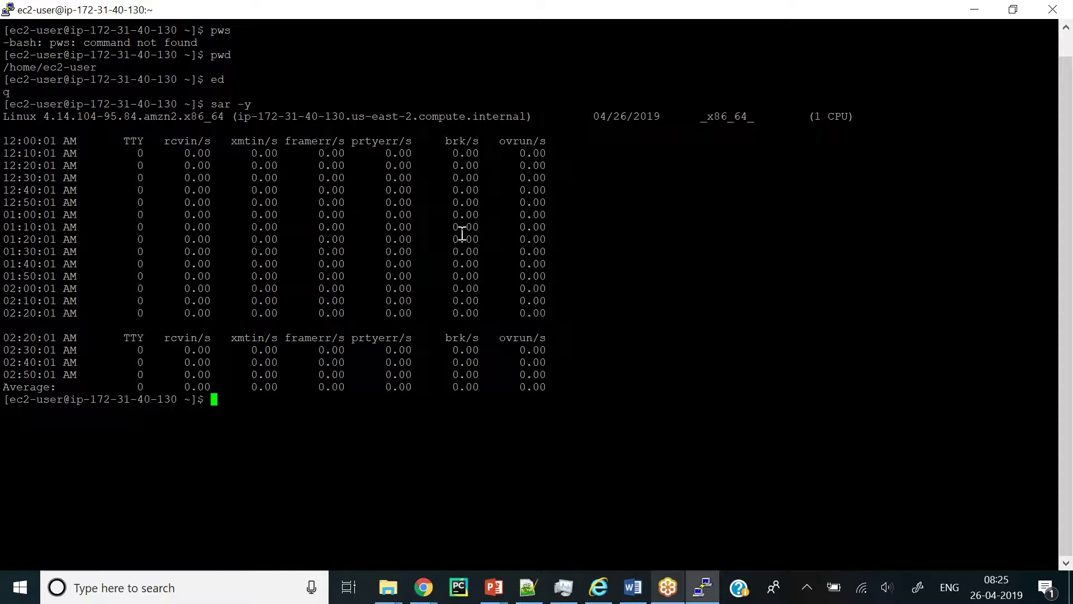
- Display the available sar options with sar ?, and run sar -A to report all statistics
text(sar ?)
key(Return)
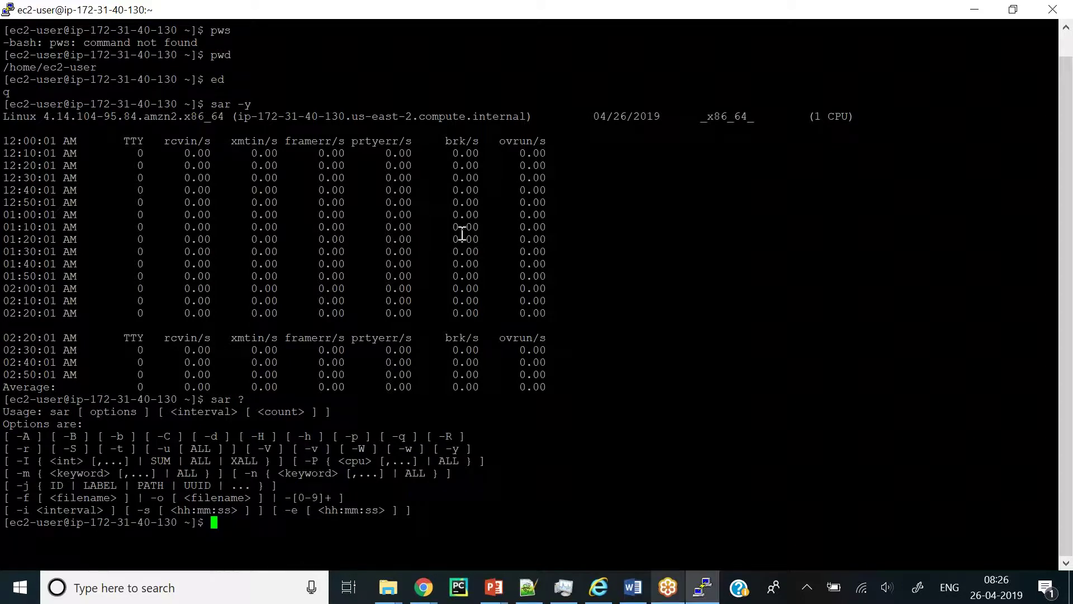
text(sar -A)
key(Return)
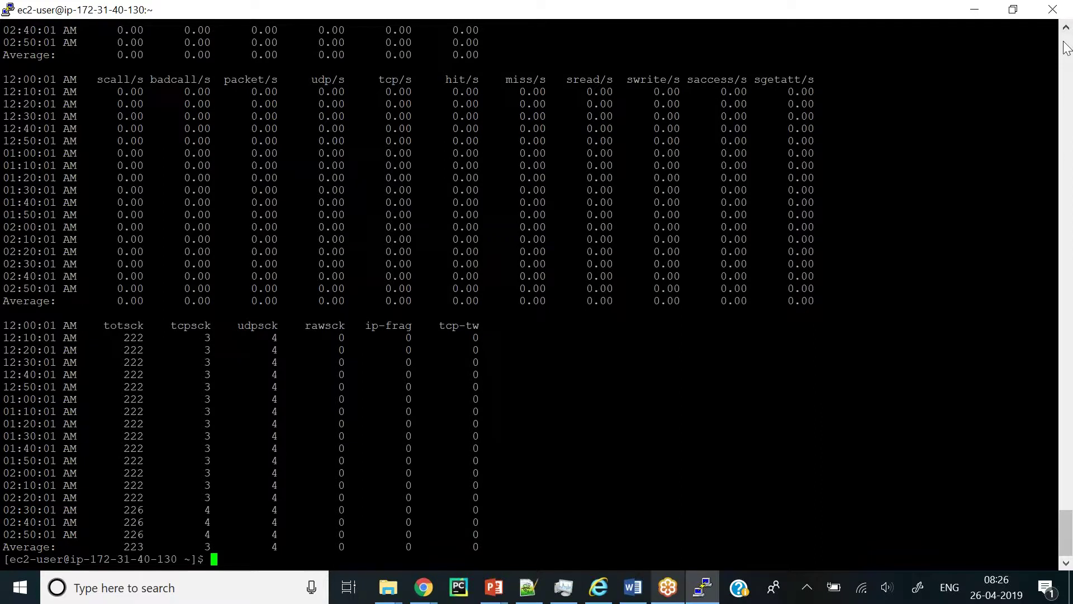
- Look back through the sar -A output, examining the run queue, swap, memory and paging sections
scroll(1067, 48, up, 20)
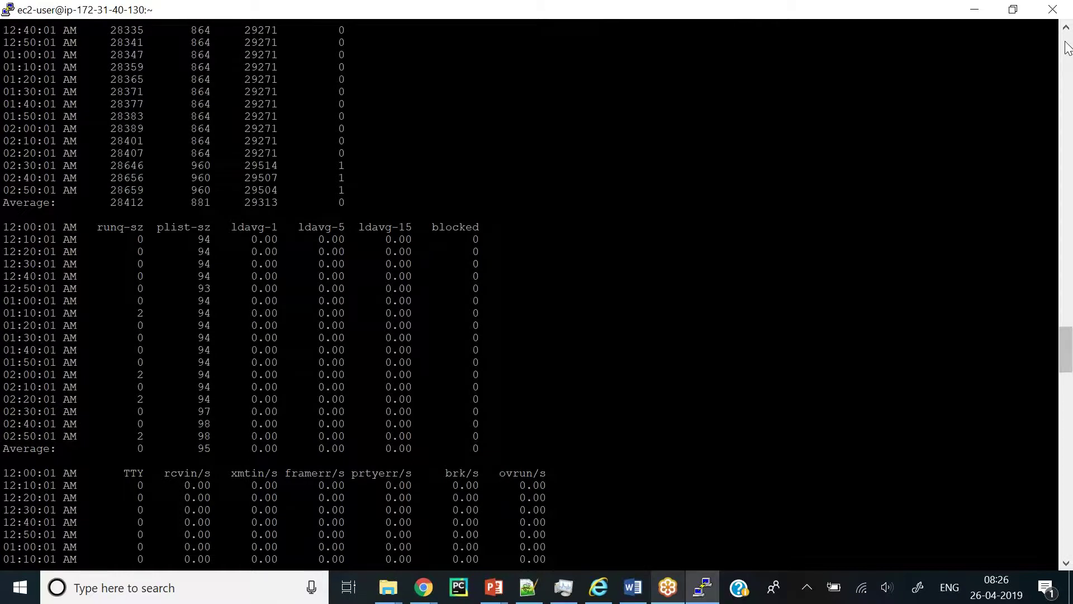
scroll(1068, 48, up, 7)
scroll(1068, 48, up, 15)
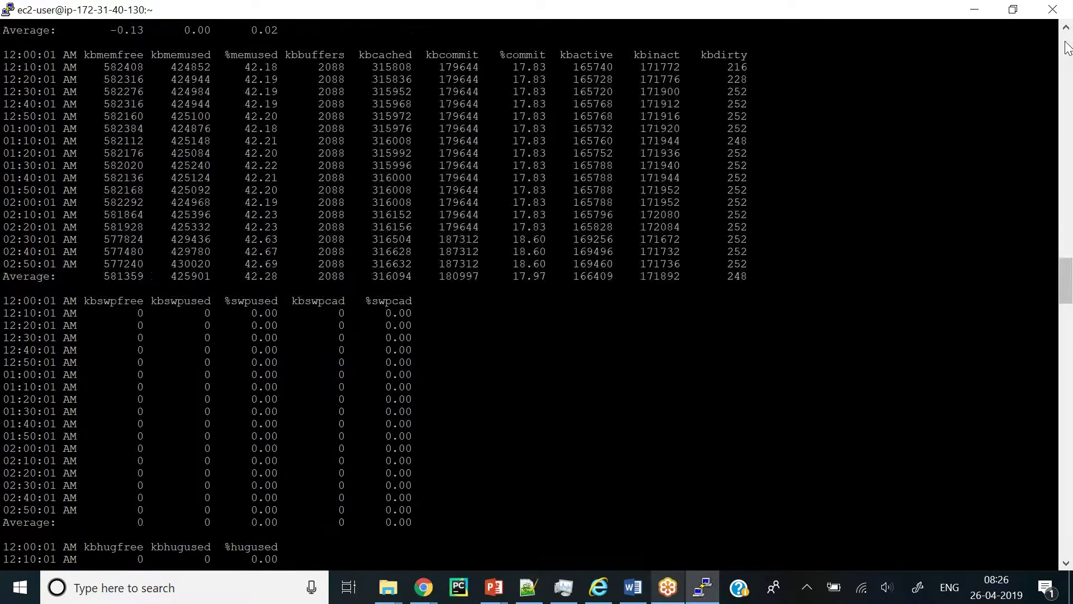
scroll(1068, 48, up, 7)
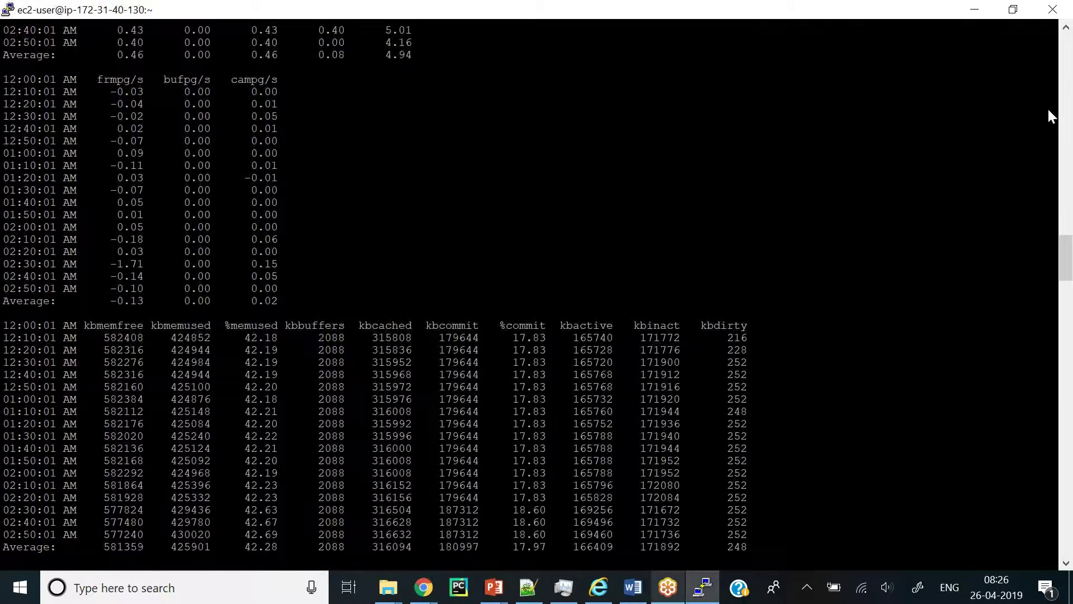
click(1065, 27)
click(1065, 28)
click(1065, 27)
click(1065, 27)
click(1065, 28)
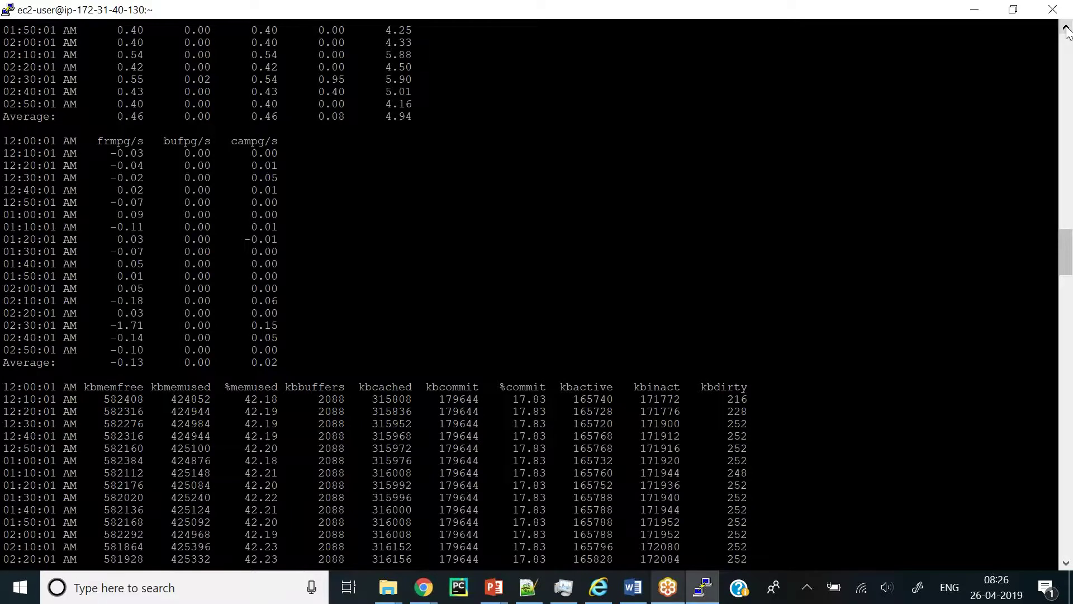
click(1066, 29)
click(1066, 29)
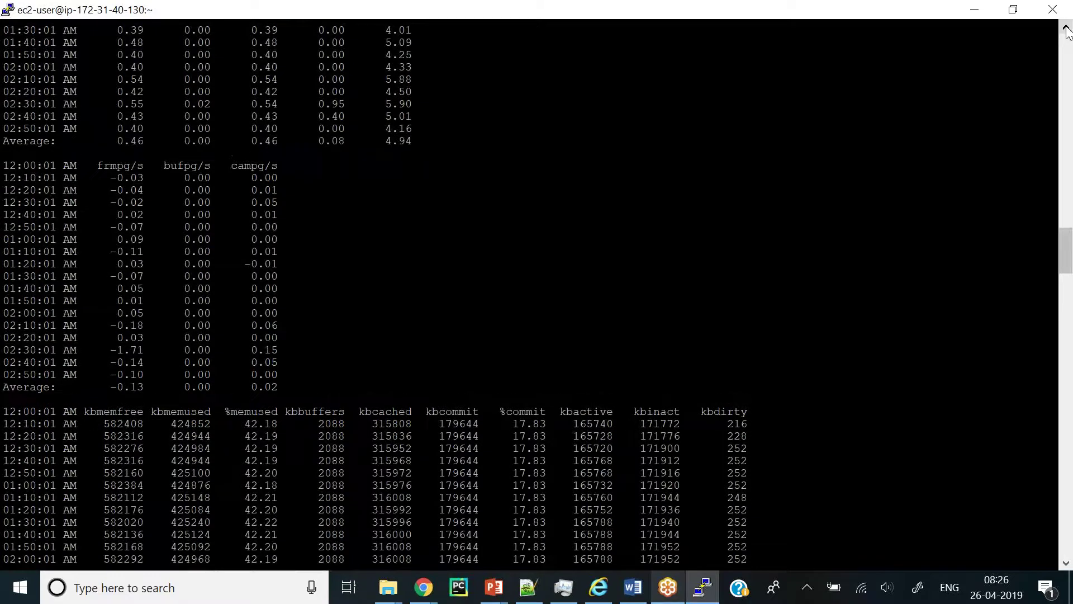
click(1065, 29)
click(1065, 29)
click(1066, 29)
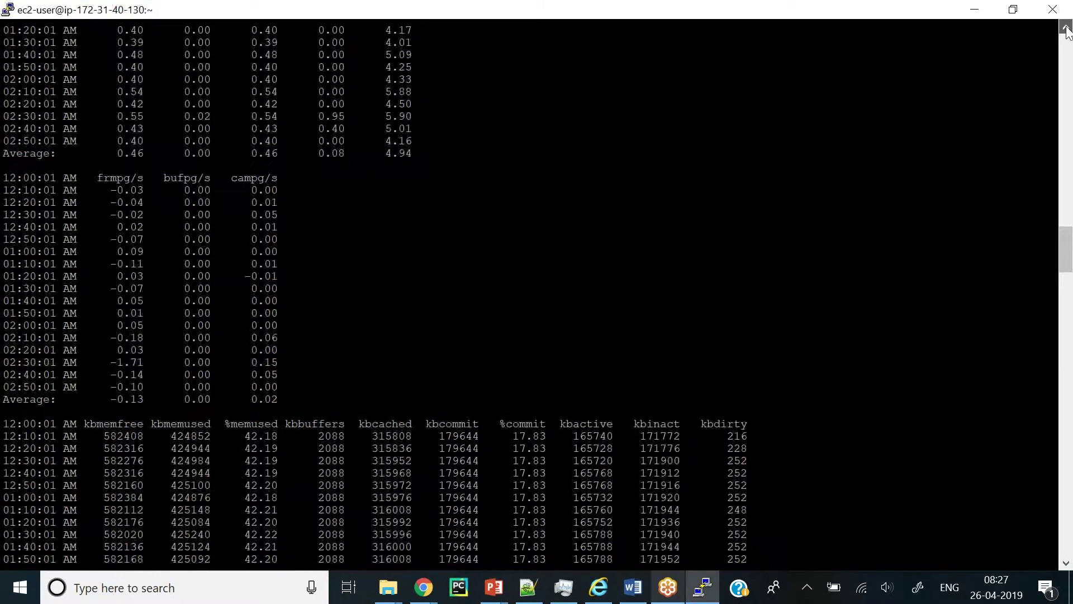
- Look further back through the sar -A output, examining the memory page, I/O transfer rate and paging sections
click(1065, 29)
click(1066, 29)
click(1065, 29)
click(1066, 29)
drag(1065, 29, 1065, 29)
click(1065, 29)
click(1065, 29)
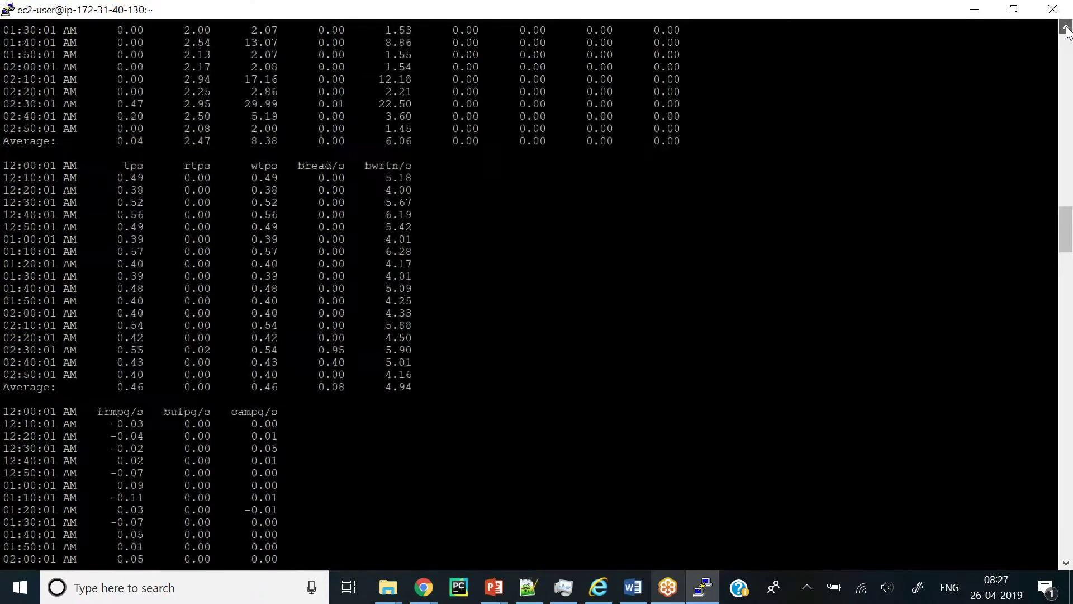
click(1065, 29)
click(1066, 29)
click(1065, 29)
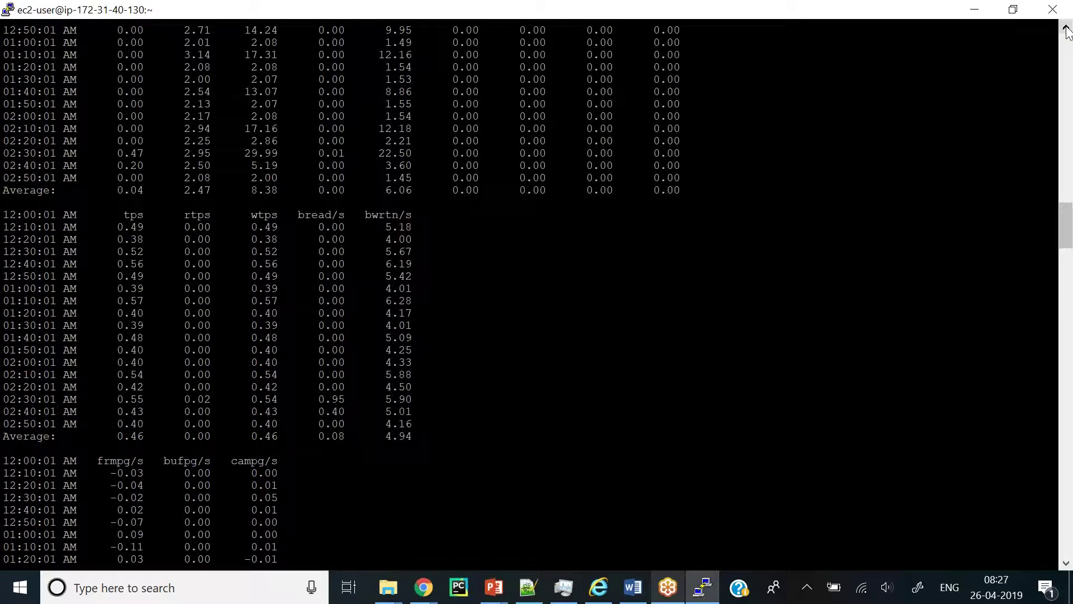
click(1065, 29)
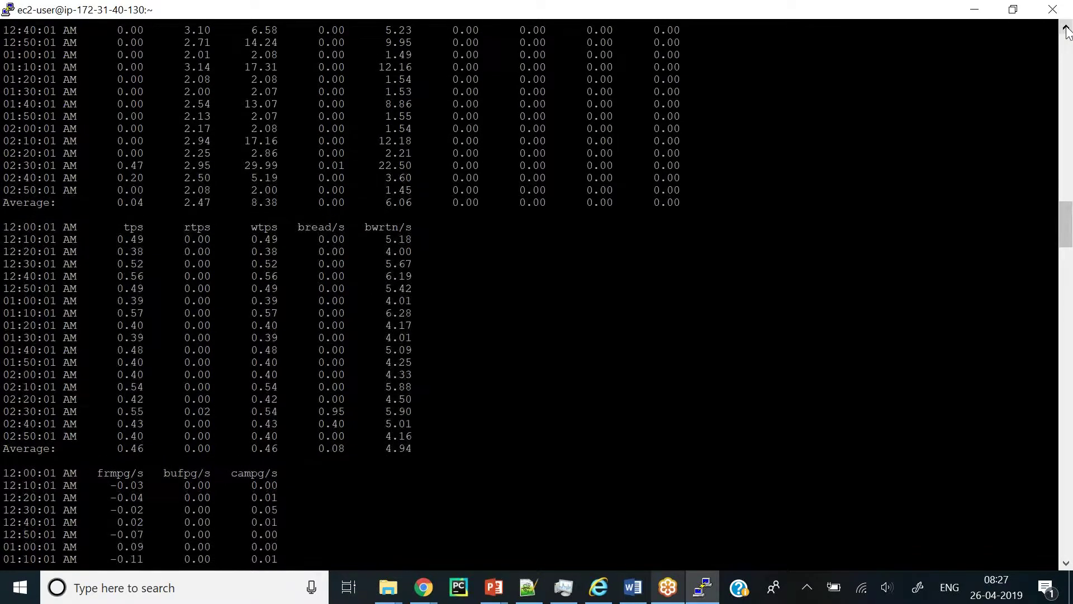
drag(1065, 29, 1065, 29)
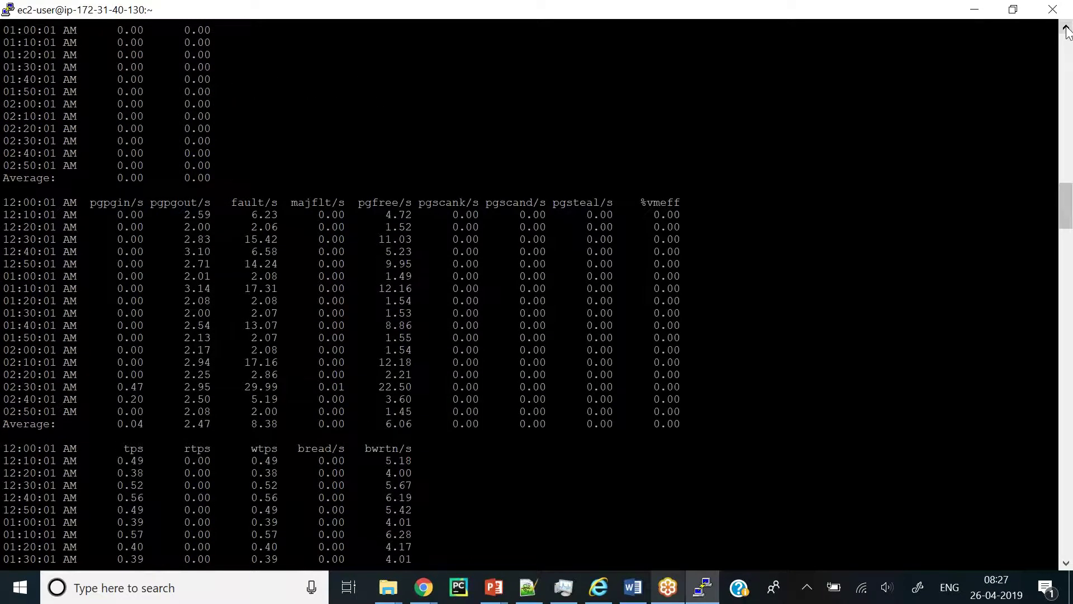
- Highlight the netstat heading on the Computer Performance Monitoring page in Chrome, and run netstat in the cleared PuTTY terminal
key(alt+Tab)
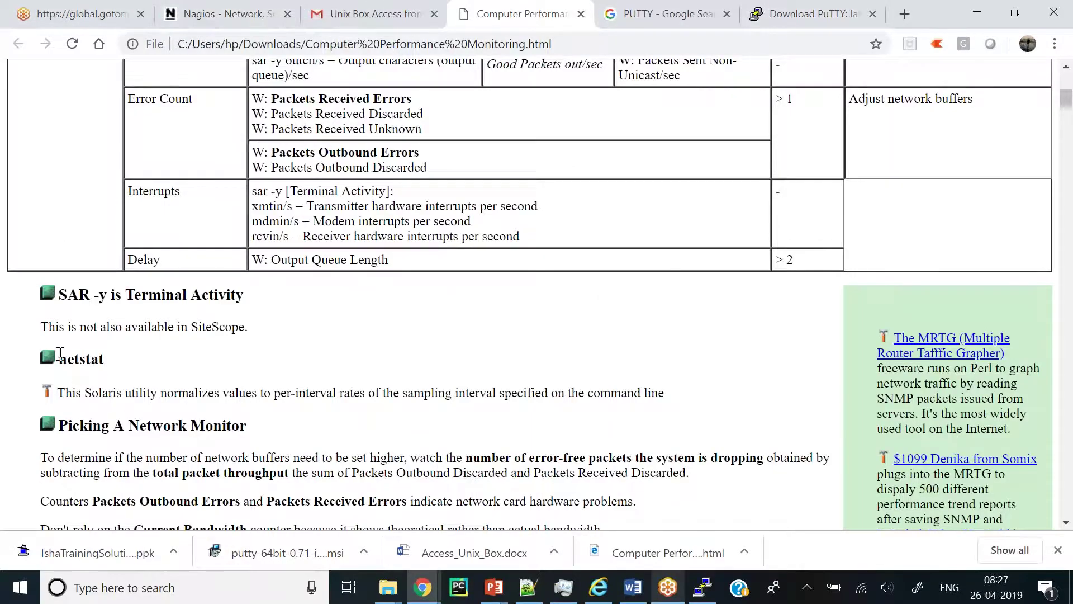
drag(60, 359, 105, 364)
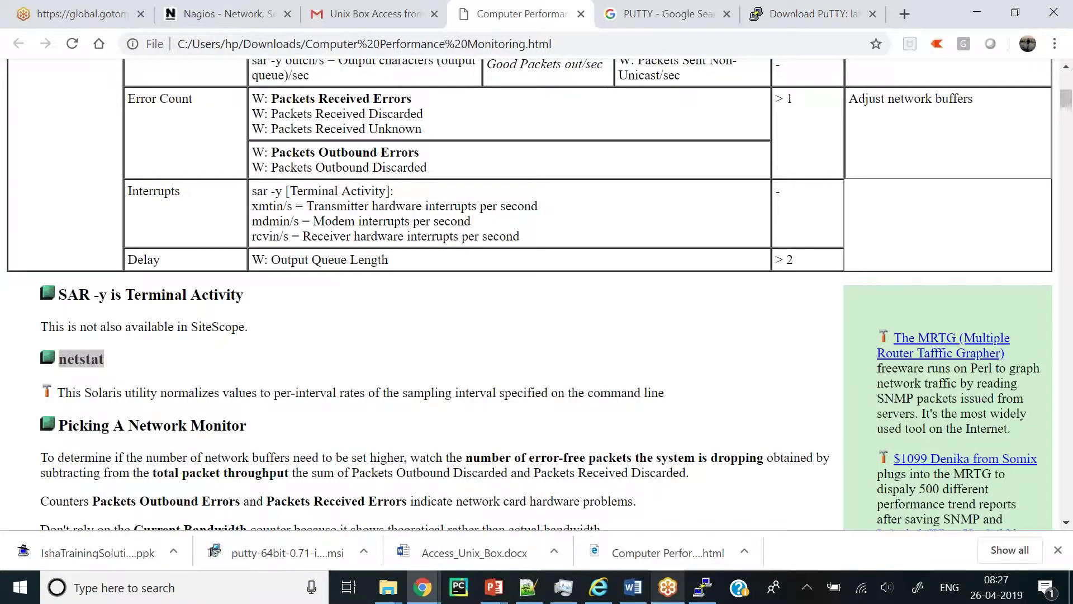
key(alt+Tab)
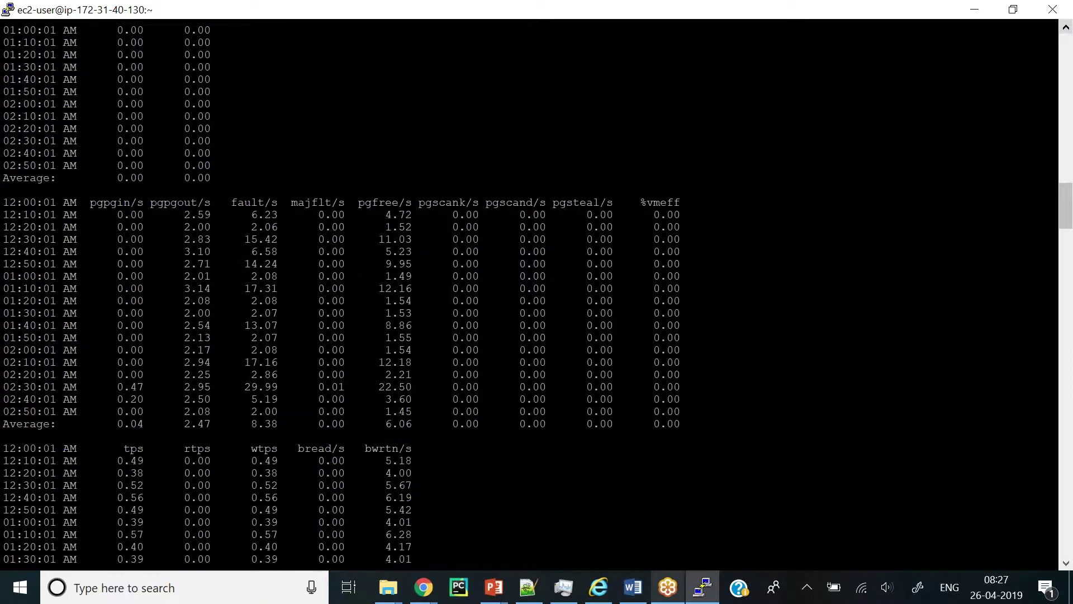
text(clear)
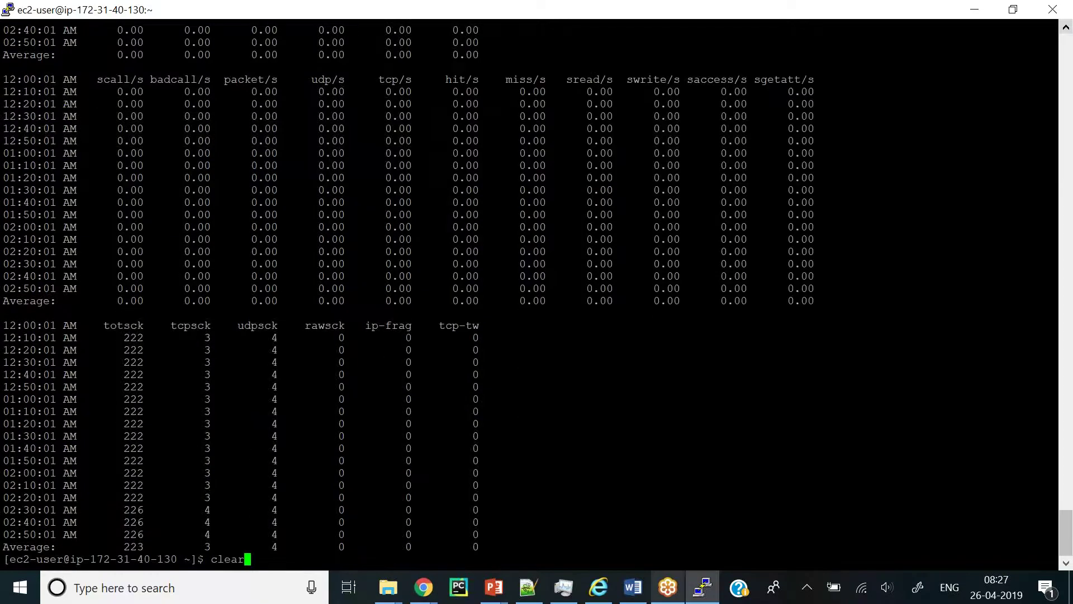
key(Return)
text(netstat)
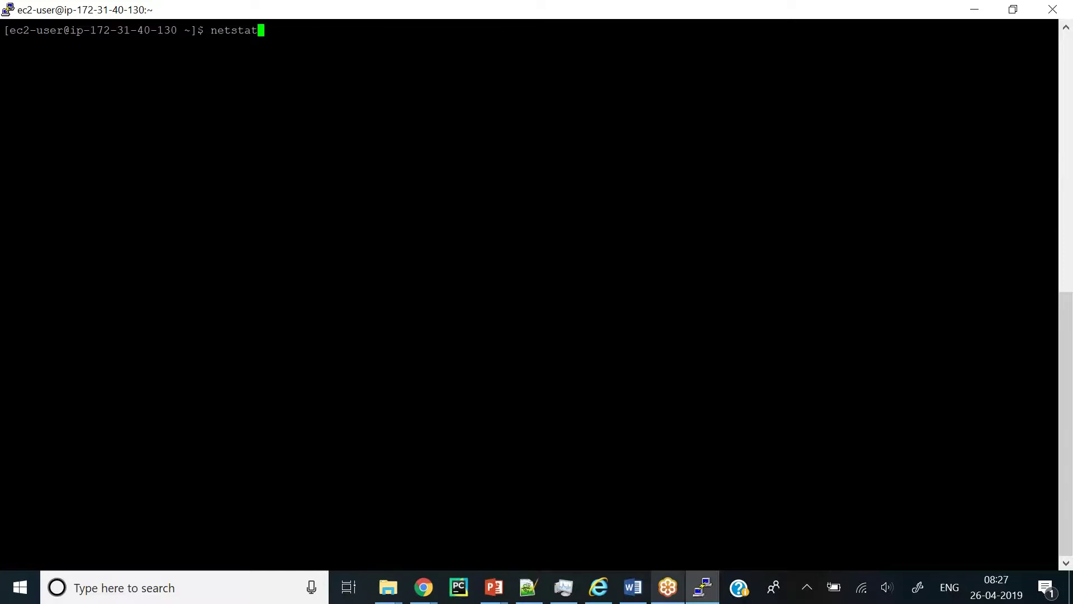
key(Return)
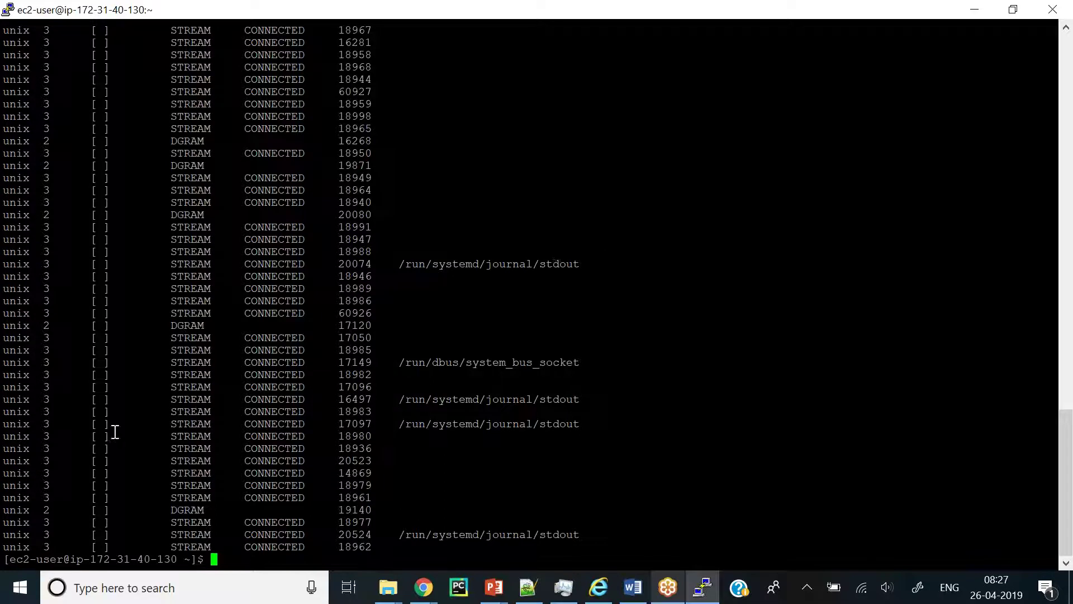
- Examine the netstat output from the active Internet connections down through the UNIX domain sockets
text(cd proc)
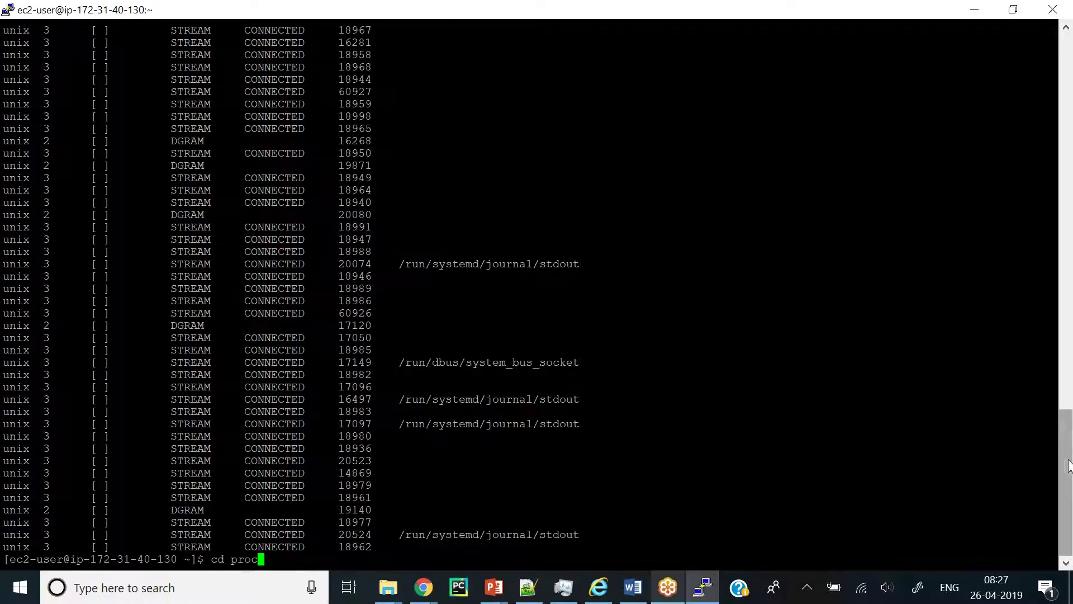
drag(1068, 464, 1067, 234)
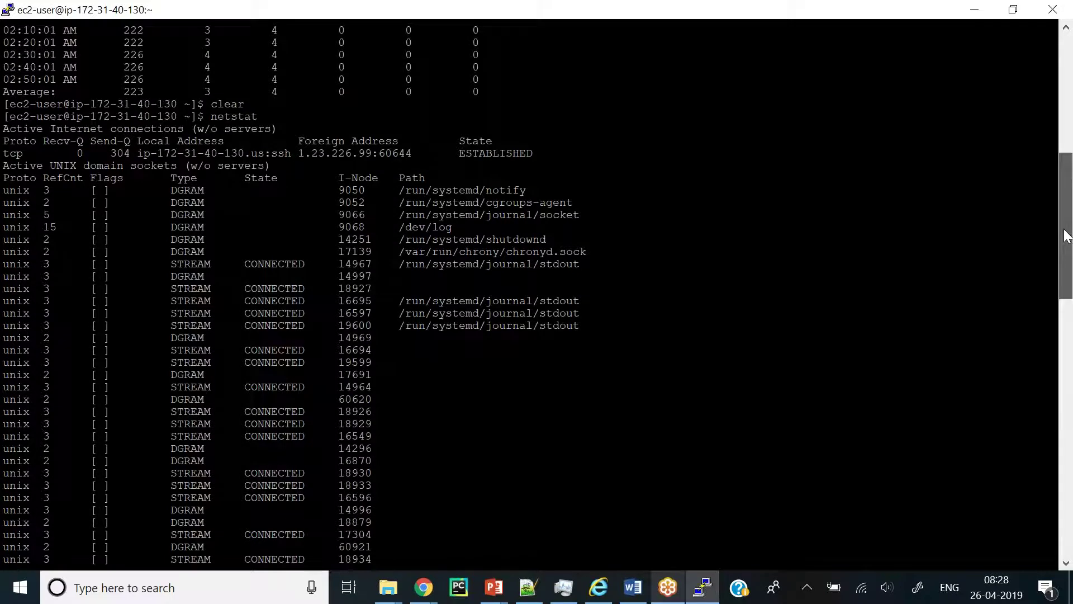
drag(1068, 280, 1067, 385)
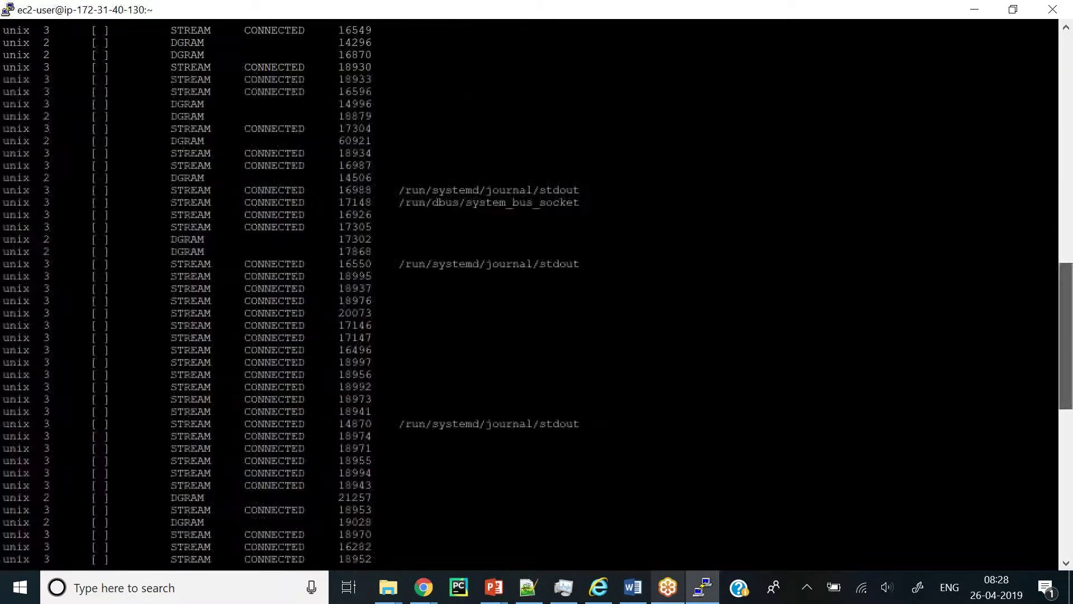
text(cat /procinfo)
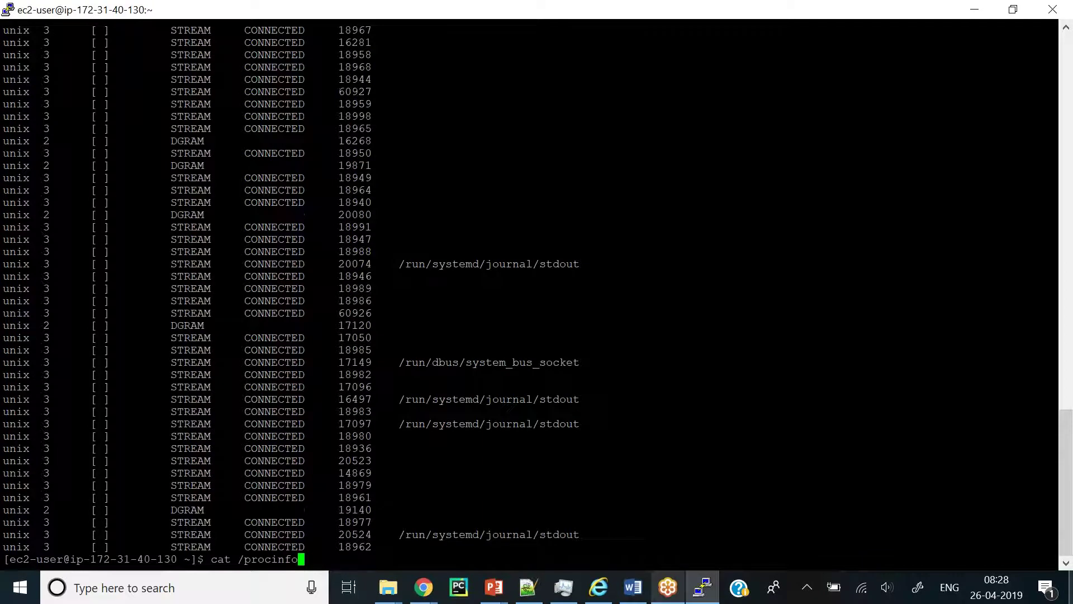
key(BackSpace)
key(BackSpace)
key(BackSpace)
key(BackSpace)
key(BackSpace)
key(BackSpace)
key(BackSpace)
key(BackSpace)
key(BackSpace)
key(BackSpace)
key(BackSpace)
key(BackSpace)
key(BackSpace)
text(clear)
key(BackSpace)
key(BackSpace)
key(BackSpace)
key(BackSpace)
key(BackSpace)
- Run netstat -lnp and examine the listening Internet connections at the start of its output
text(netstat -lnp)
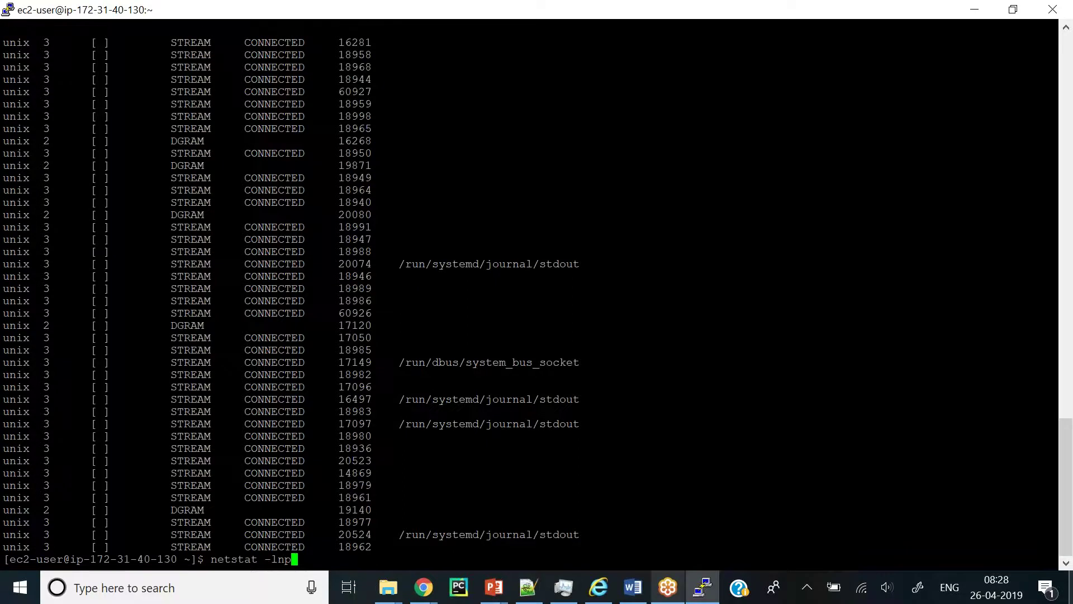
key(Return)
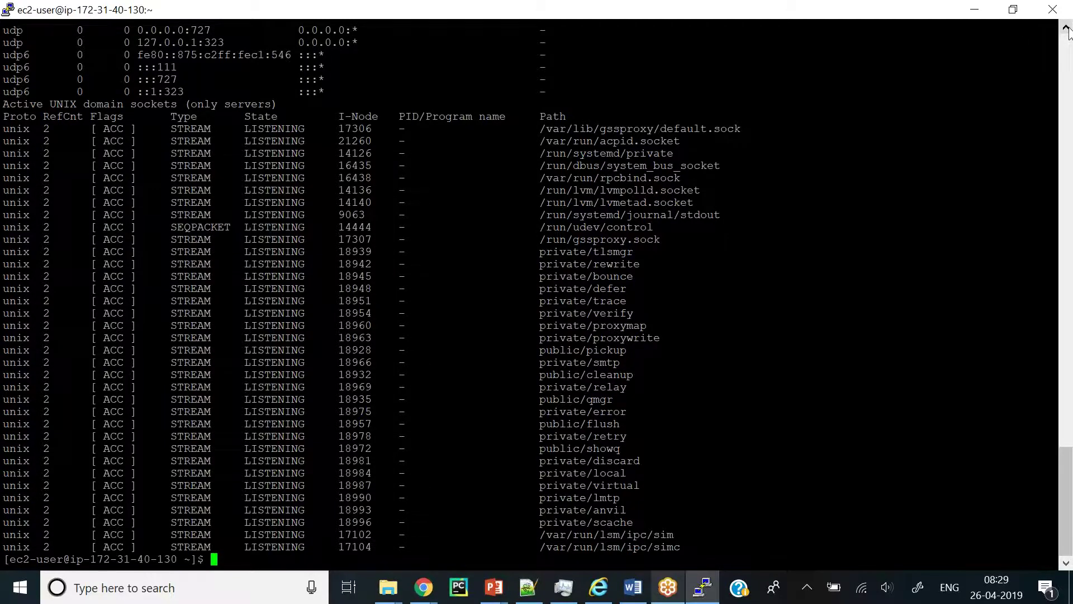
click(1067, 29)
click(1067, 29)
click(1066, 29)
click(1066, 29)
click(1067, 29)
click(1066, 29)
click(1066, 29)
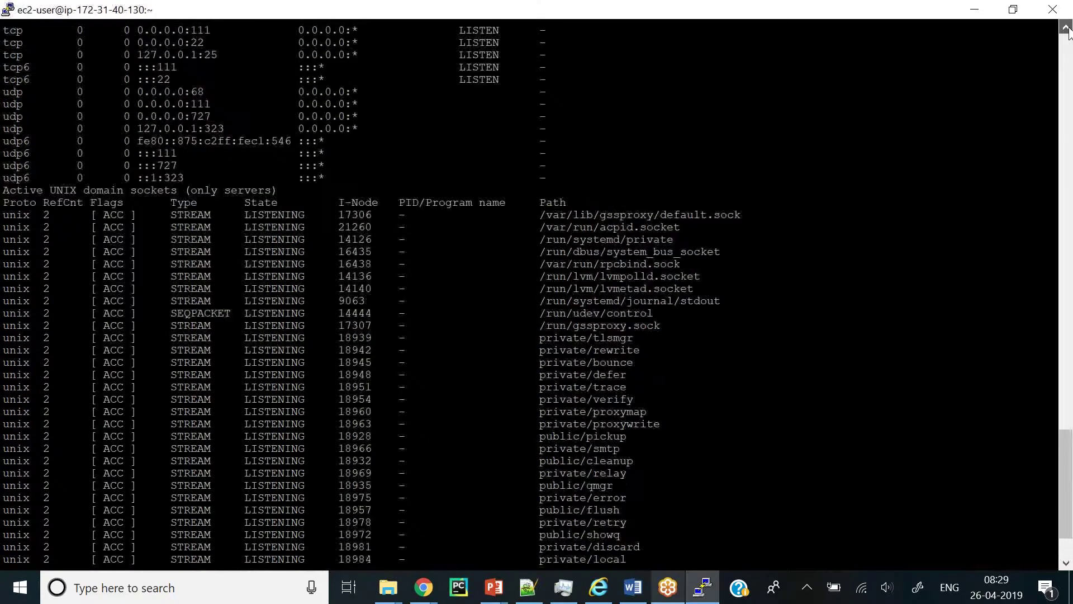
click(1066, 29)
drag(1066, 29, 1067, 29)
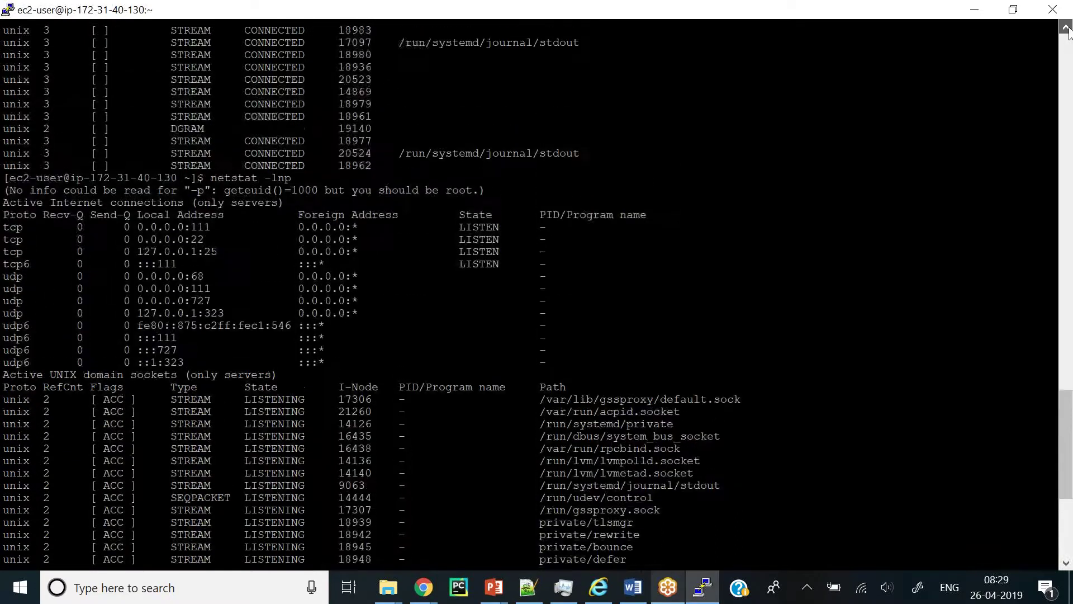
click(1067, 29)
click(1066, 29)
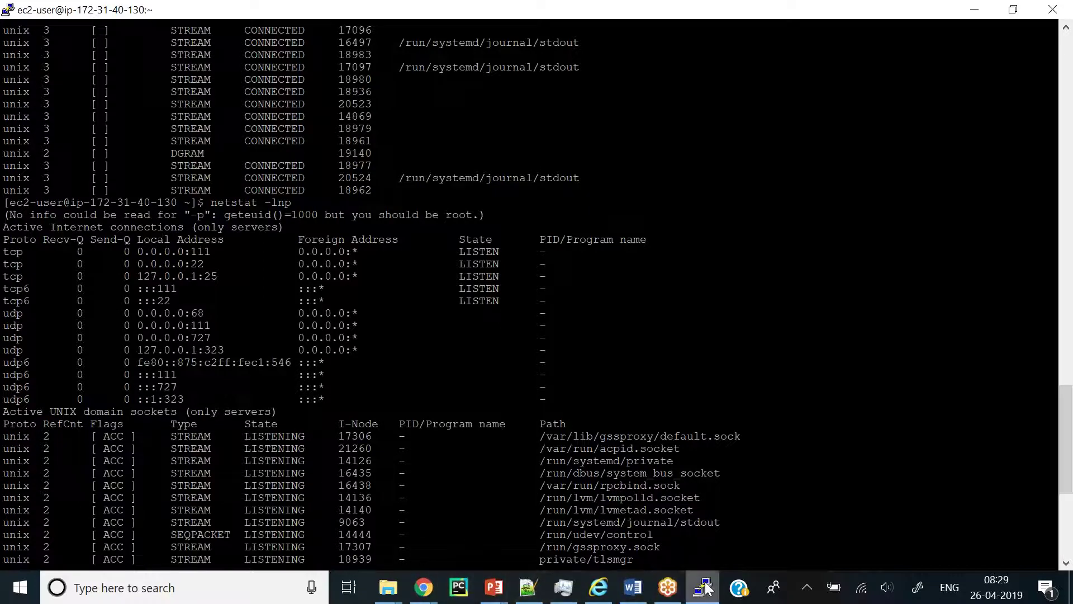
- Open the Windows Command Prompt, run netstat to list the local machine's active connections, and minimize the window
key(super)
text(cmd)
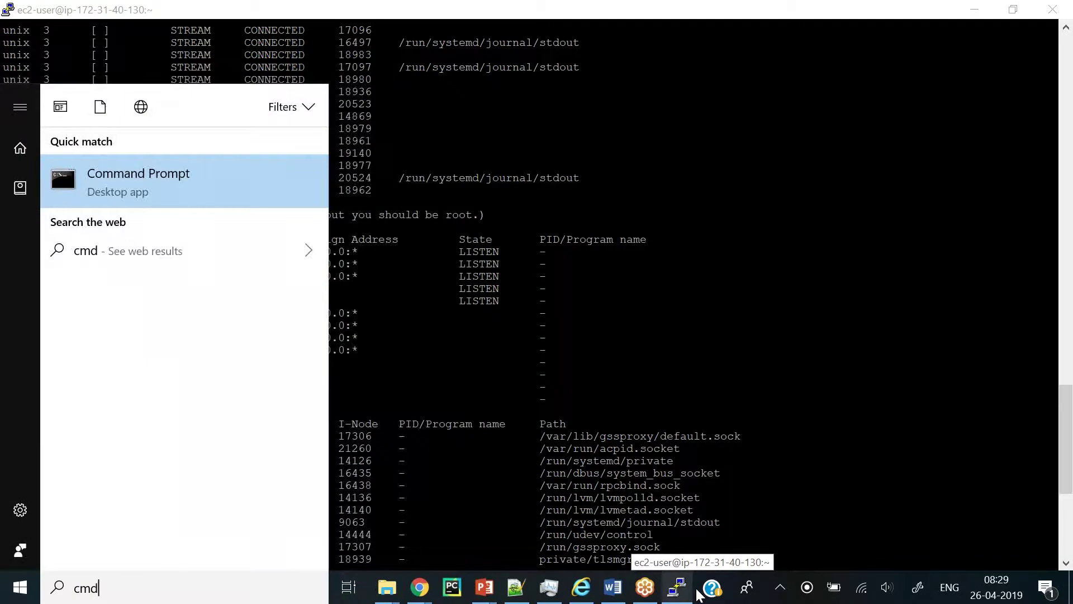
key(Return)
text(n)
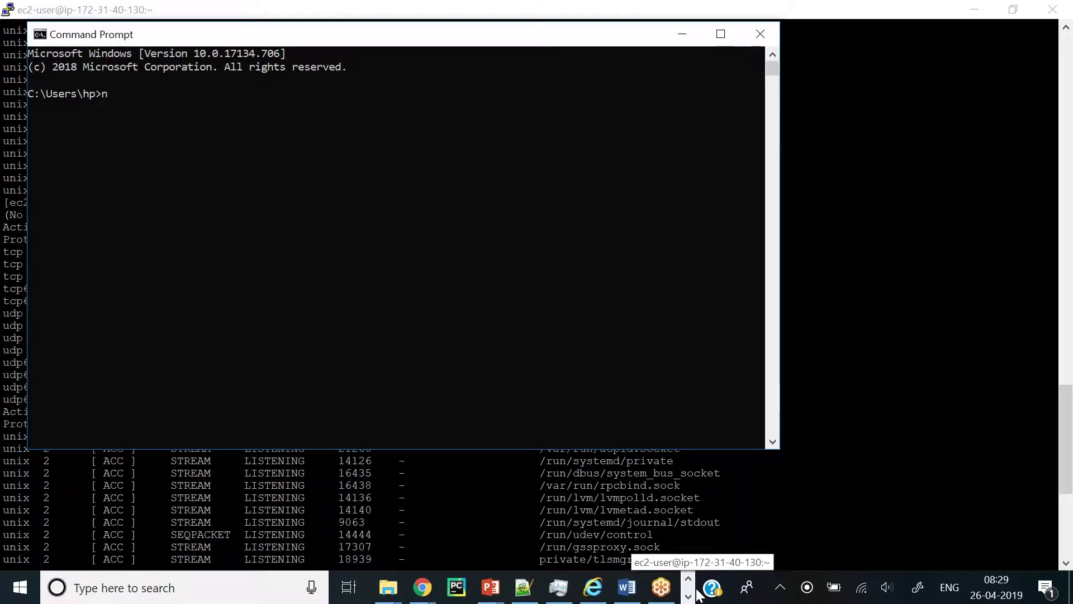
text(etstat)
key(Return)
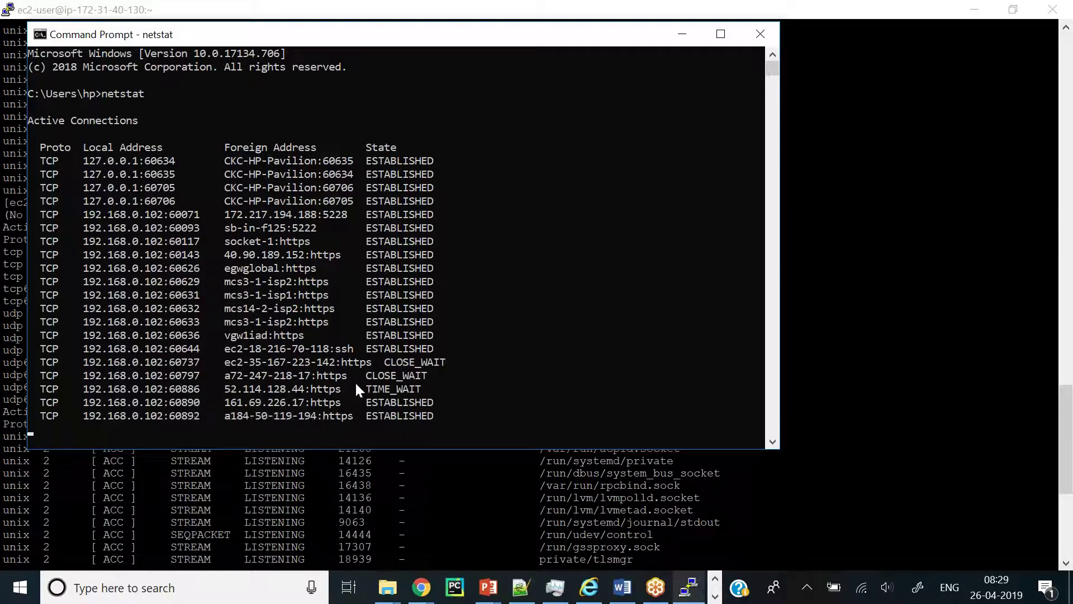
click(686, 32)
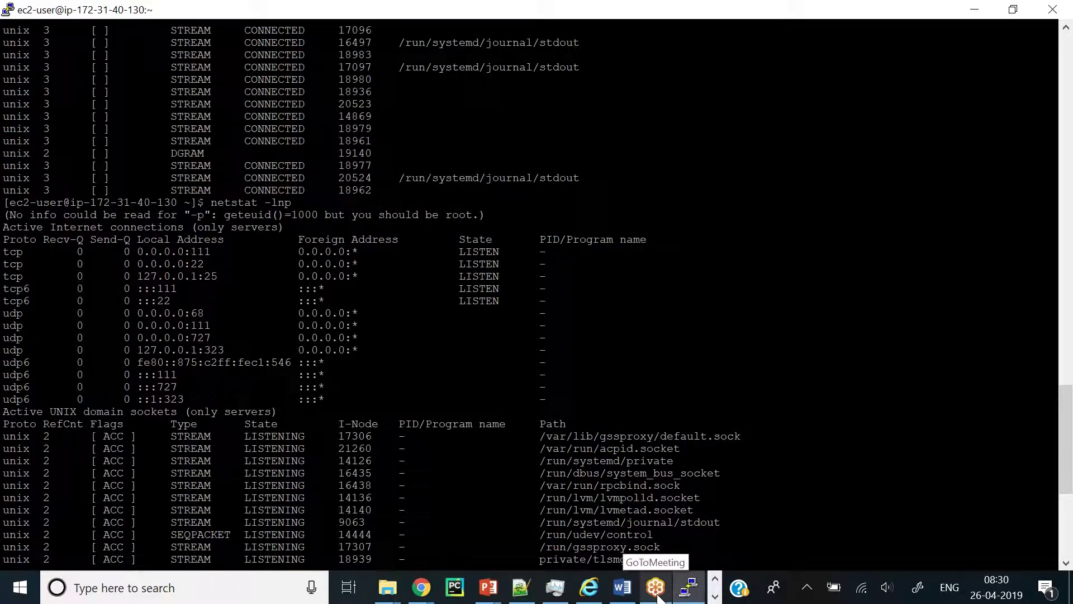
- Switch to the Computer Performance Monitoring page in Chrome and read Picking A Network Monitor, highlighting the Current Bandwidth counter
click(418, 587)
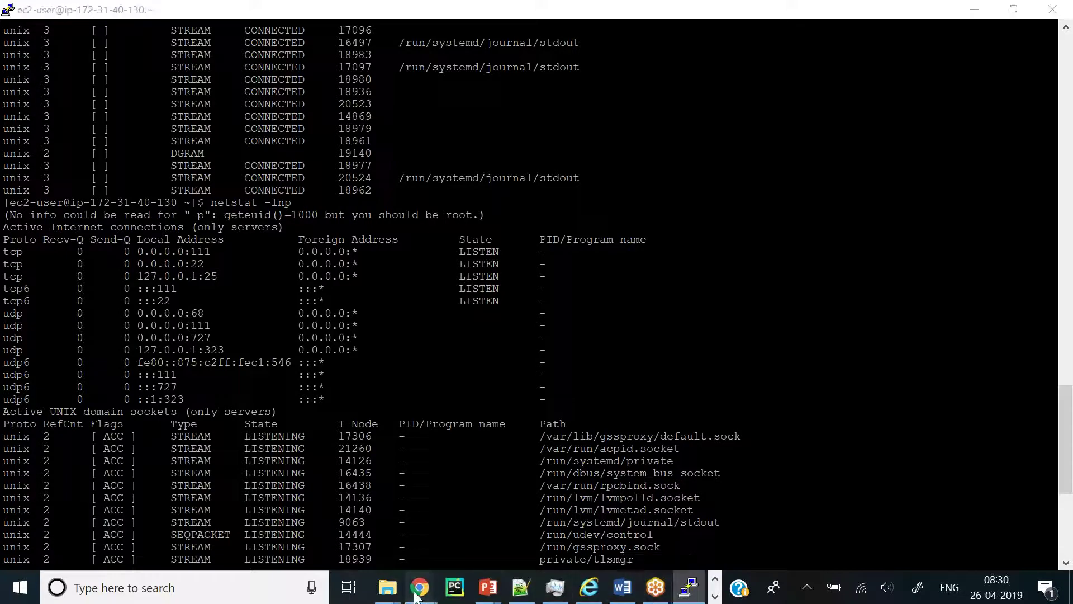
click(540, 512)
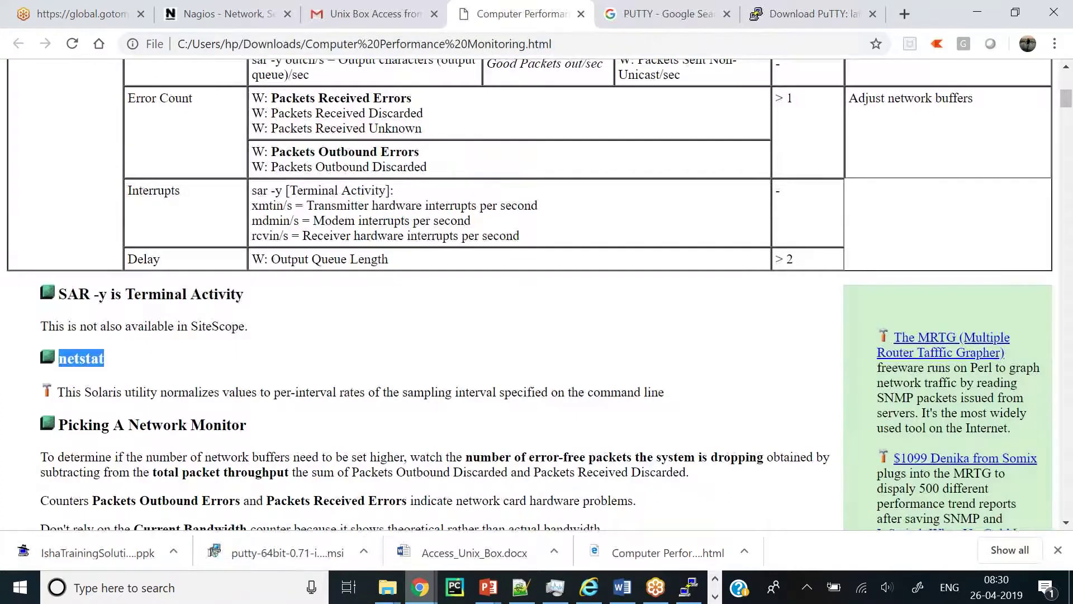
scroll(528, 294, down, 2)
scroll(529, 294, down, 5)
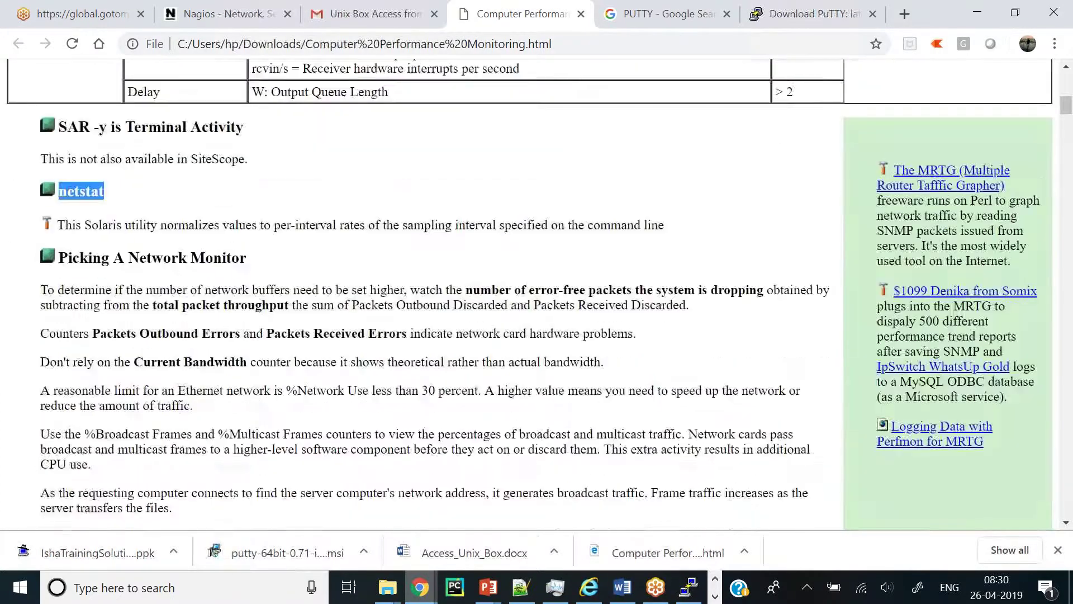
scroll(528, 294, down, 2)
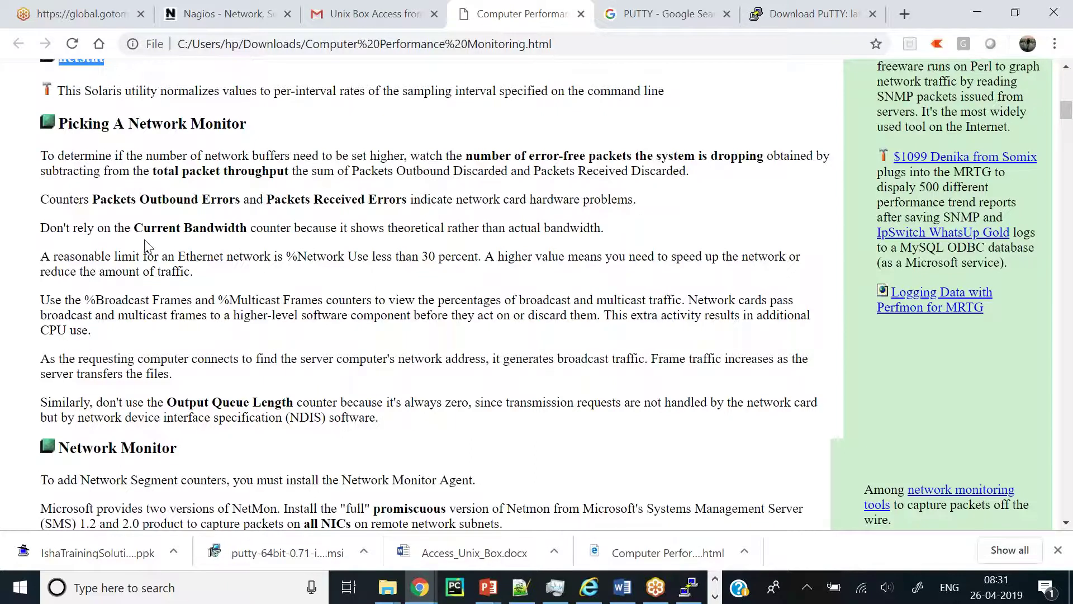
drag(135, 227, 264, 223)
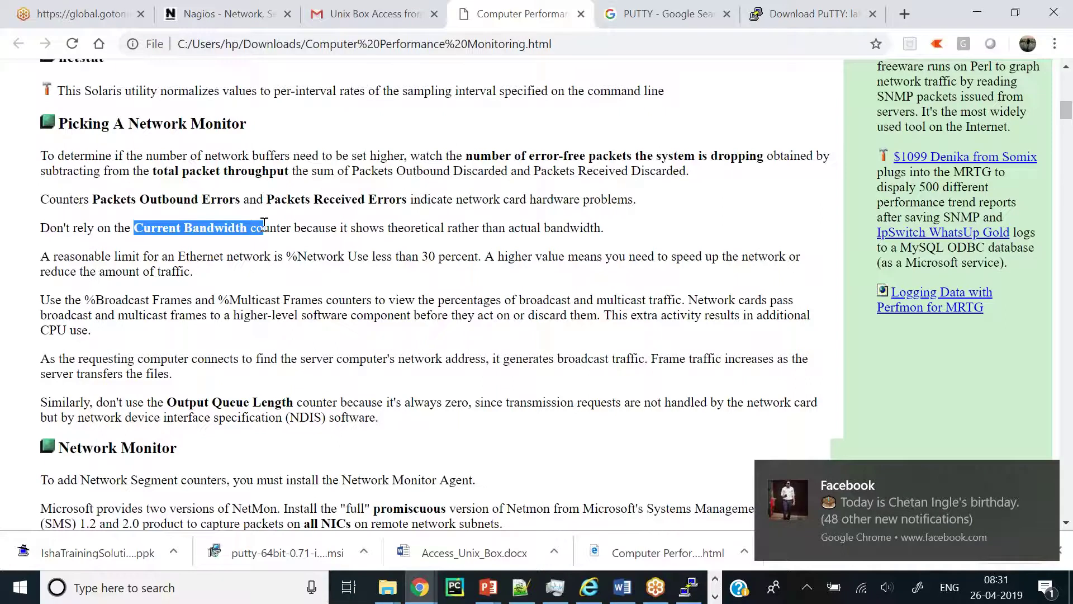
click(214, 247)
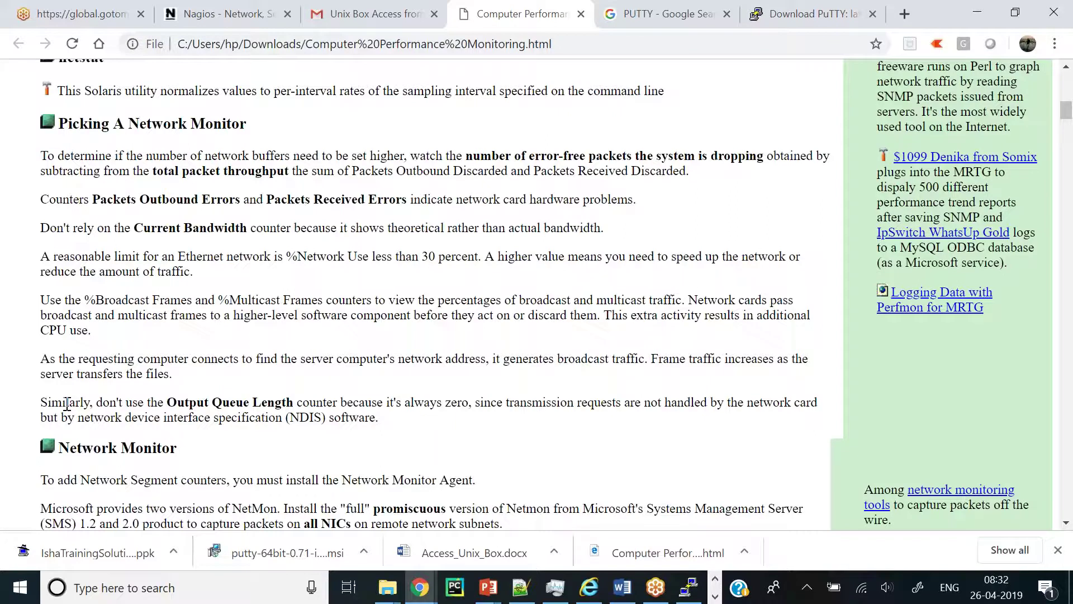
- Read the Output Queue Length advice under Picking A Network Monitor, highlighting the start of its sentence and the term NDIS
drag(45, 405, 308, 400)
click(426, 403)
drag(292, 420, 335, 421)
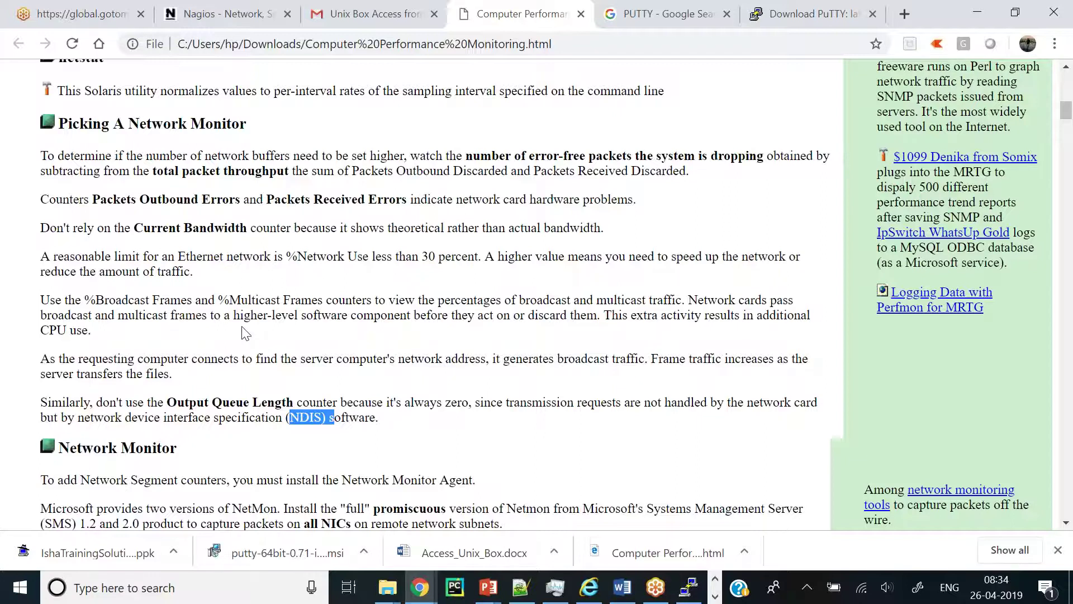
- Examine the Network Monitor section covering the Netmon installation steps, capture files and resource warning
scroll(246, 334, down, 1)
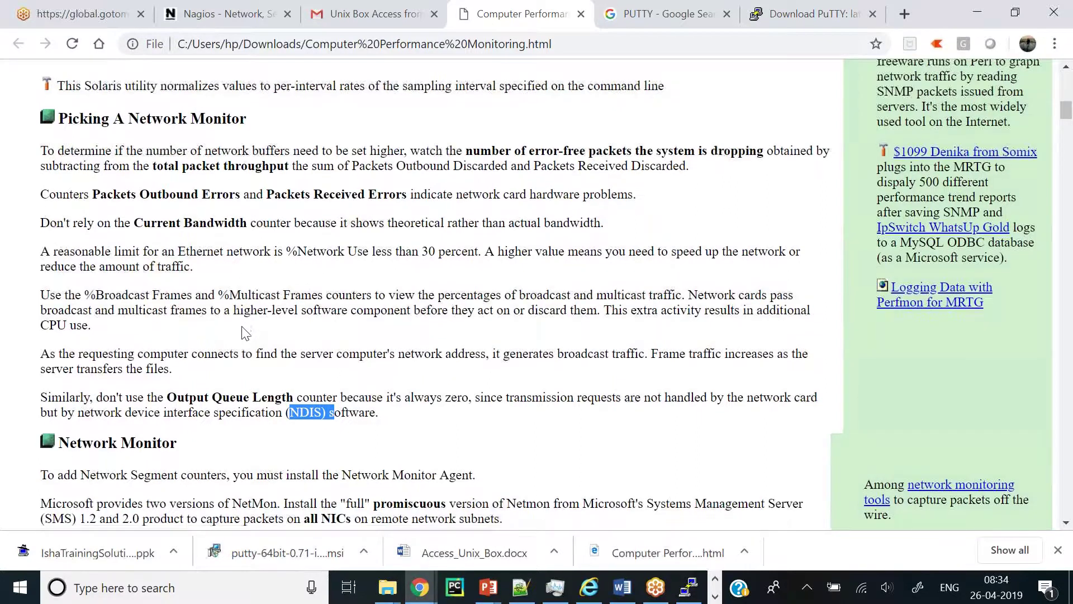
scroll(246, 333, down, 2)
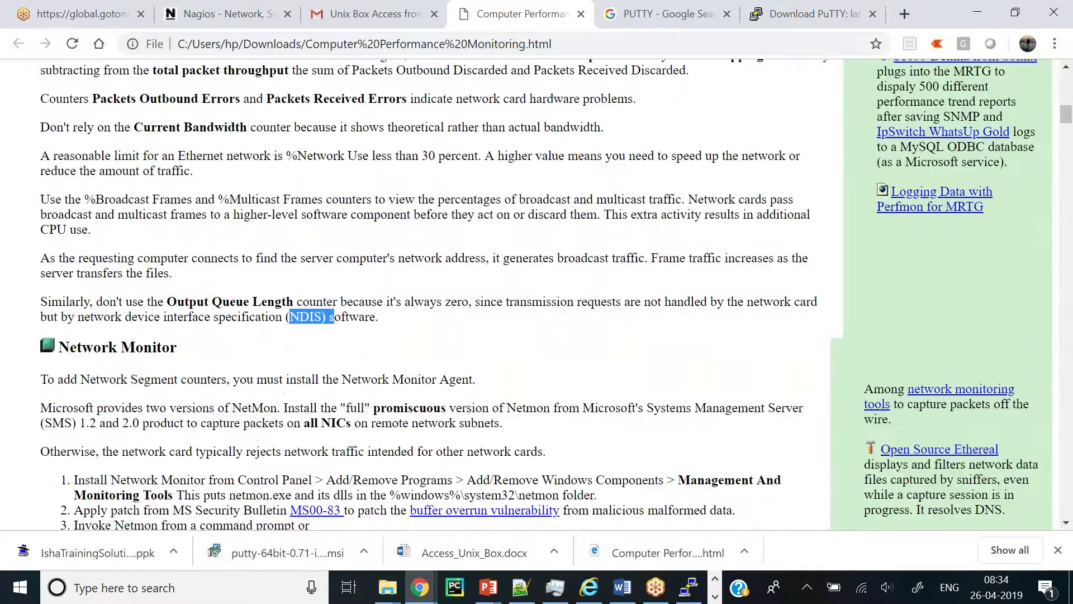
scroll(246, 334, down, 1)
scroll(245, 334, down, 4)
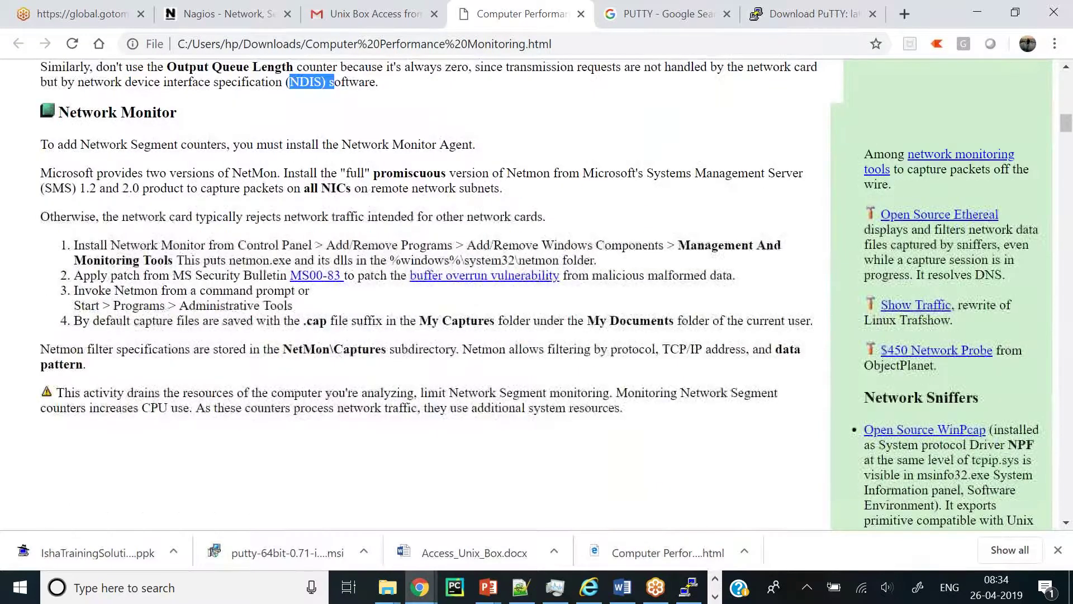
scroll(246, 333, down, 1)
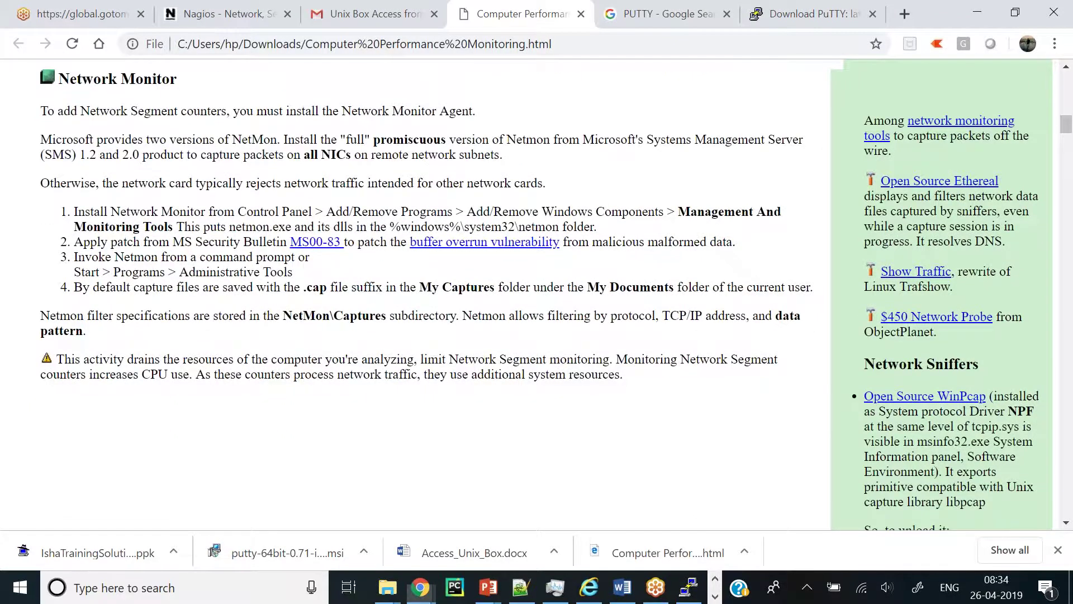
- Search Google in Chrome for "netmon for windows 10", replacing the PUTTY query
key(super)
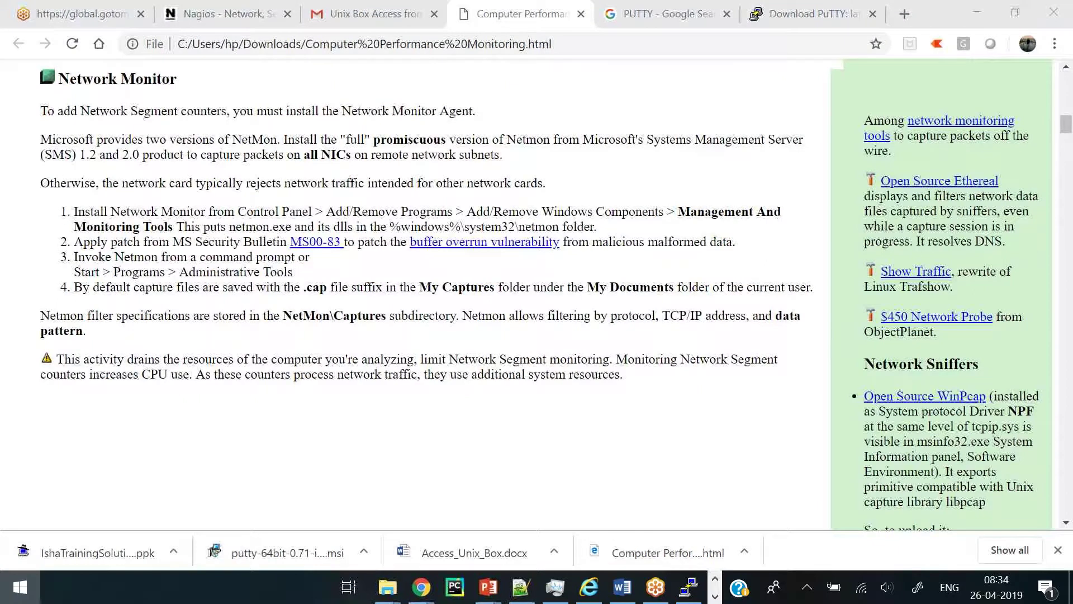
mouse_move(420, 586)
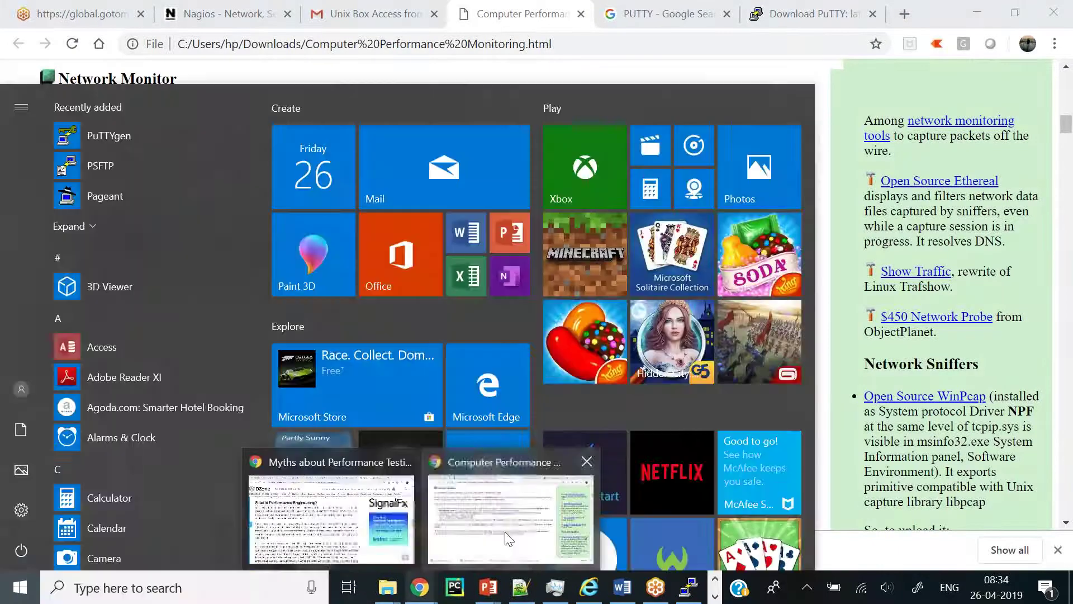
click(508, 538)
click(665, 13)
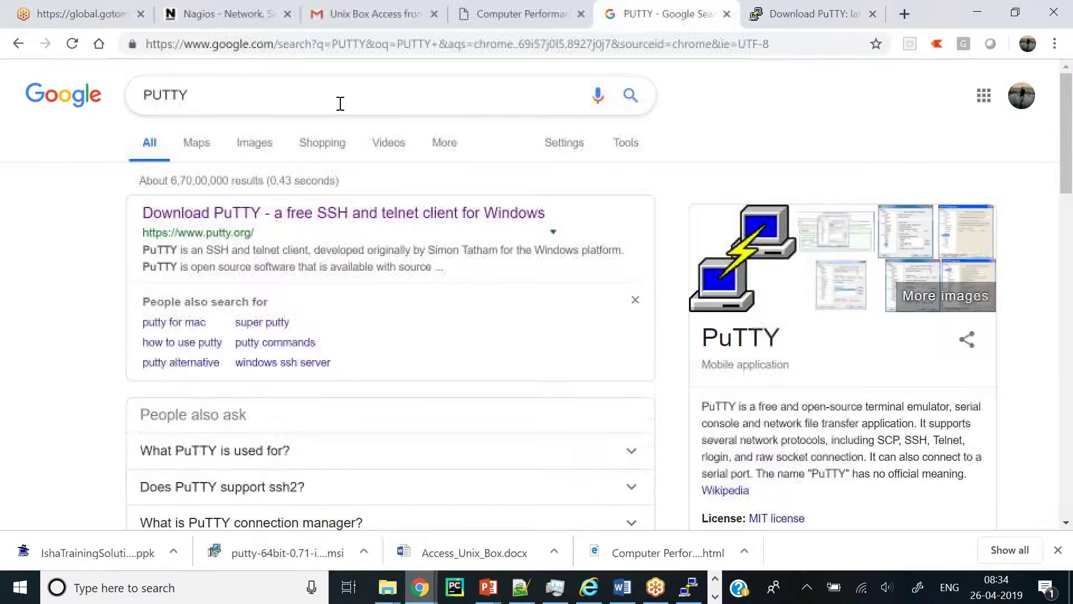
double_click(235, 90)
text(netmov)
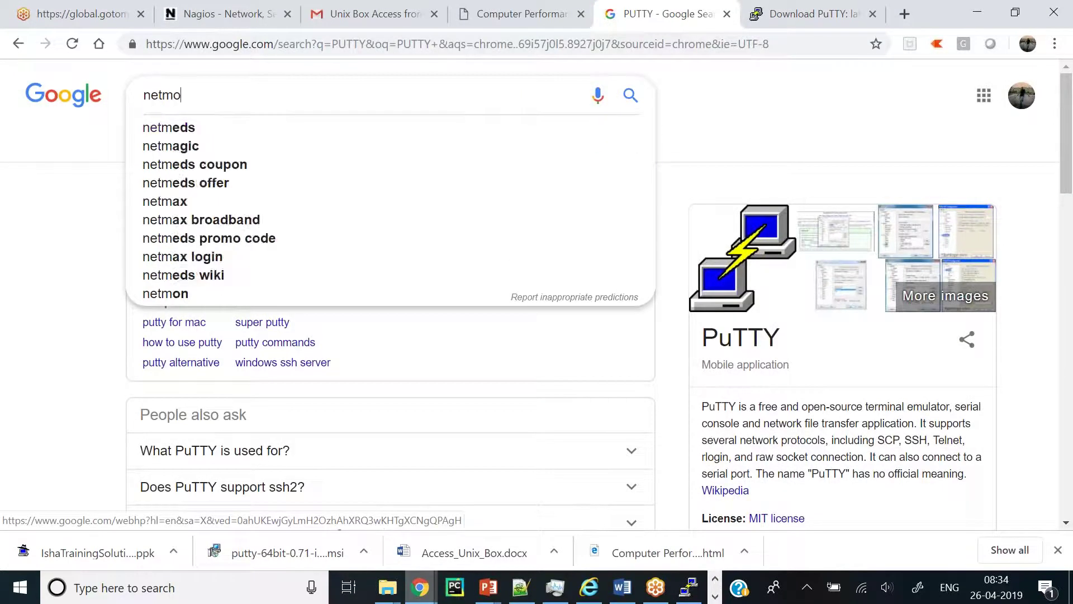
key(BackSpace)
text(n fo)
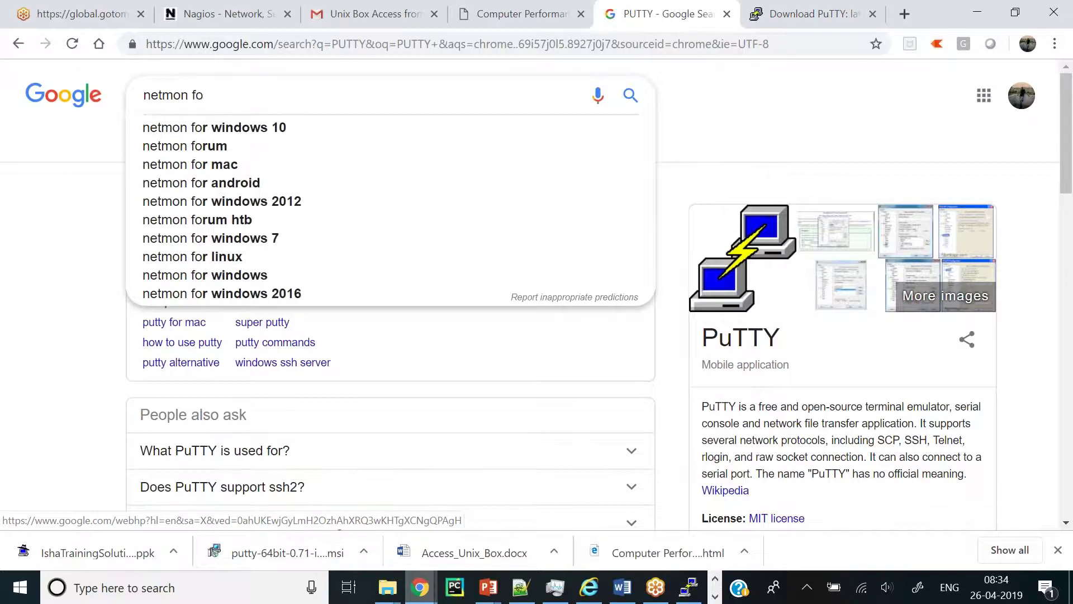
key(Down)
key(Return)
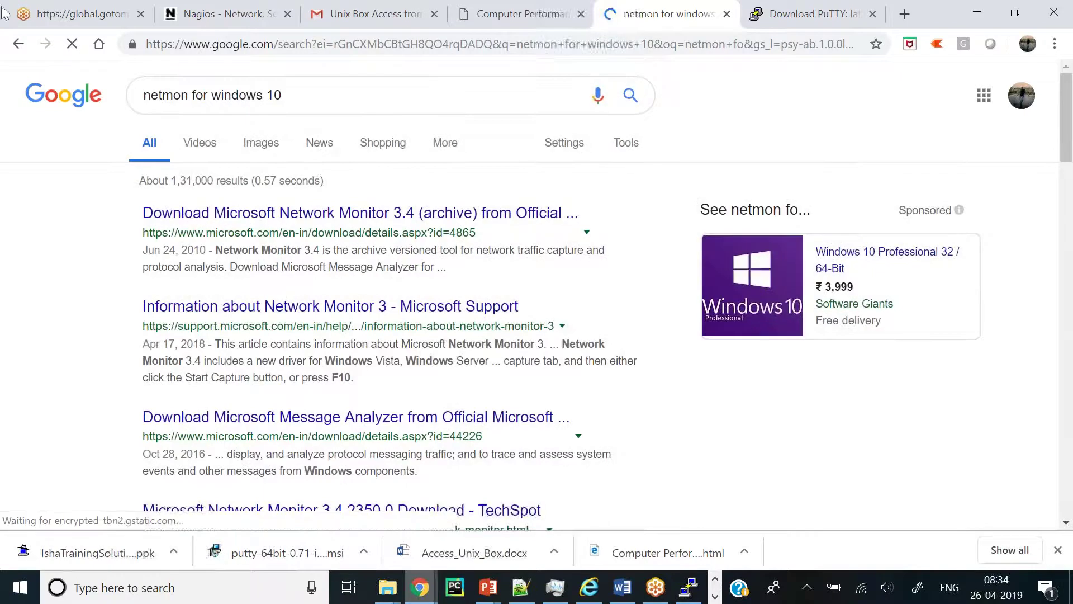
- Open the Microsoft Network Monitor 3.4 (archive) download page from the results and download NM34_x64.exe
click(301, 216)
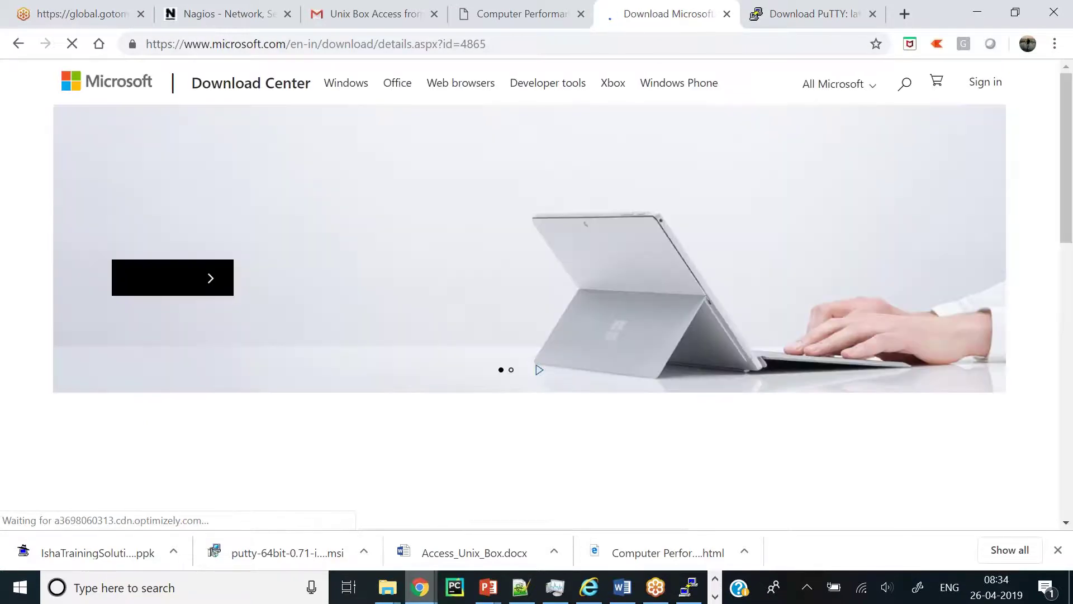
click(1067, 523)
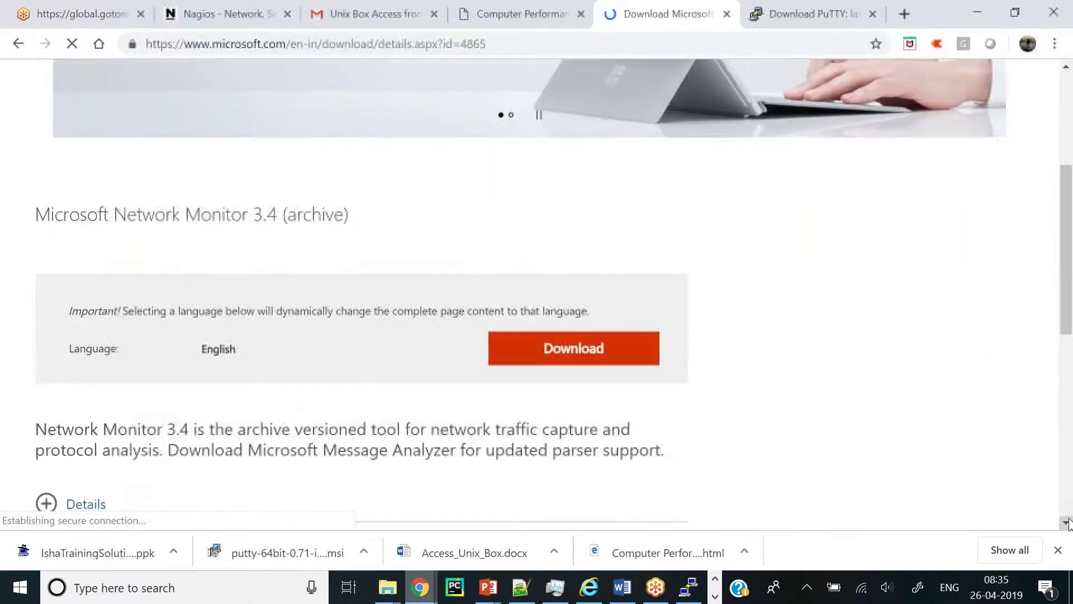
scroll(1067, 522, down, 3)
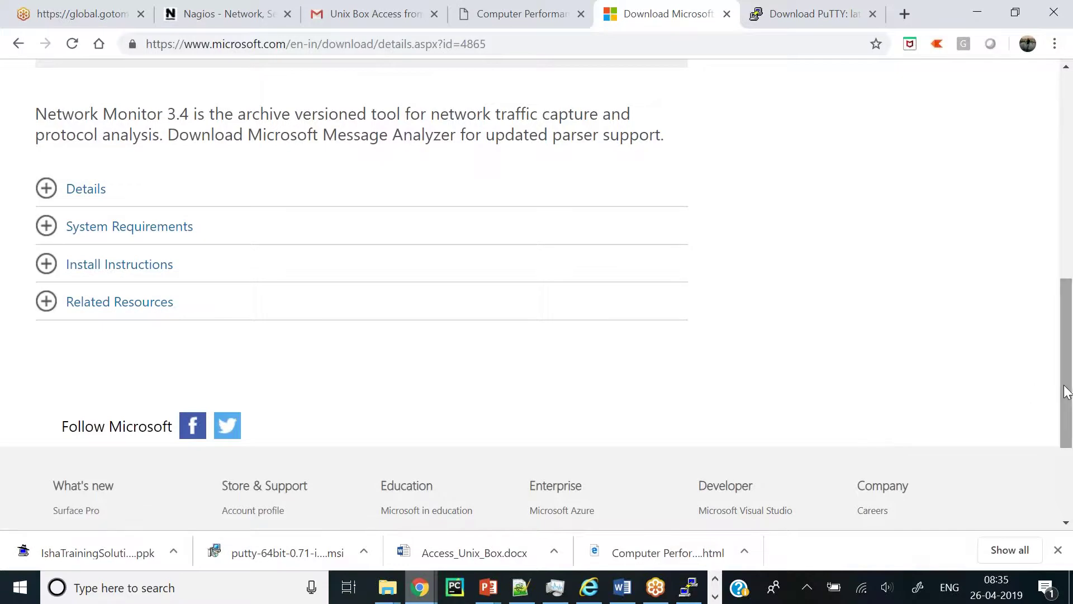
drag(1068, 391, 1066, 339)
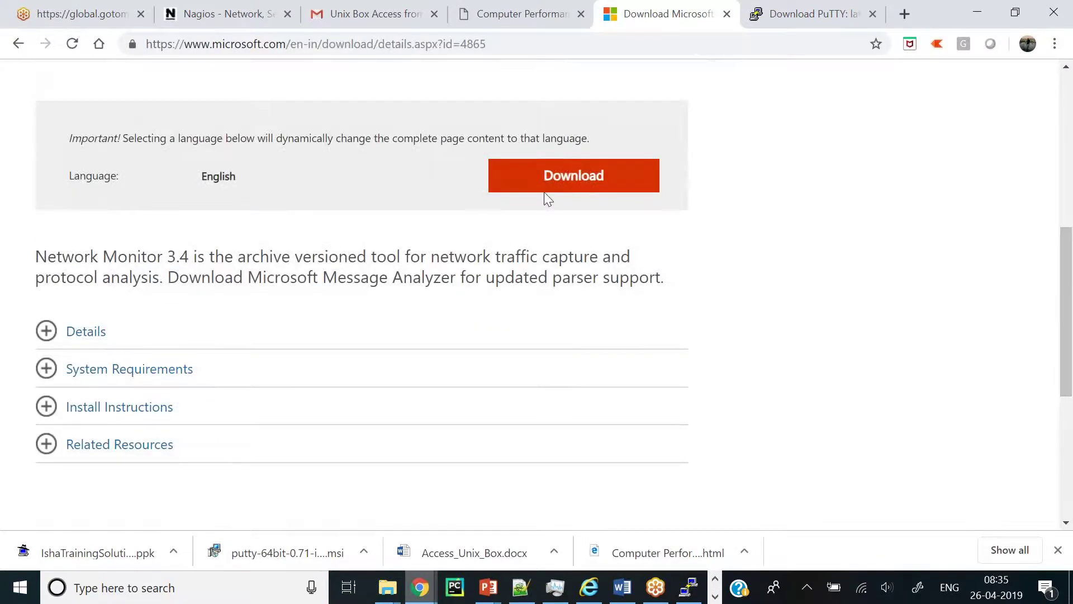
click(564, 183)
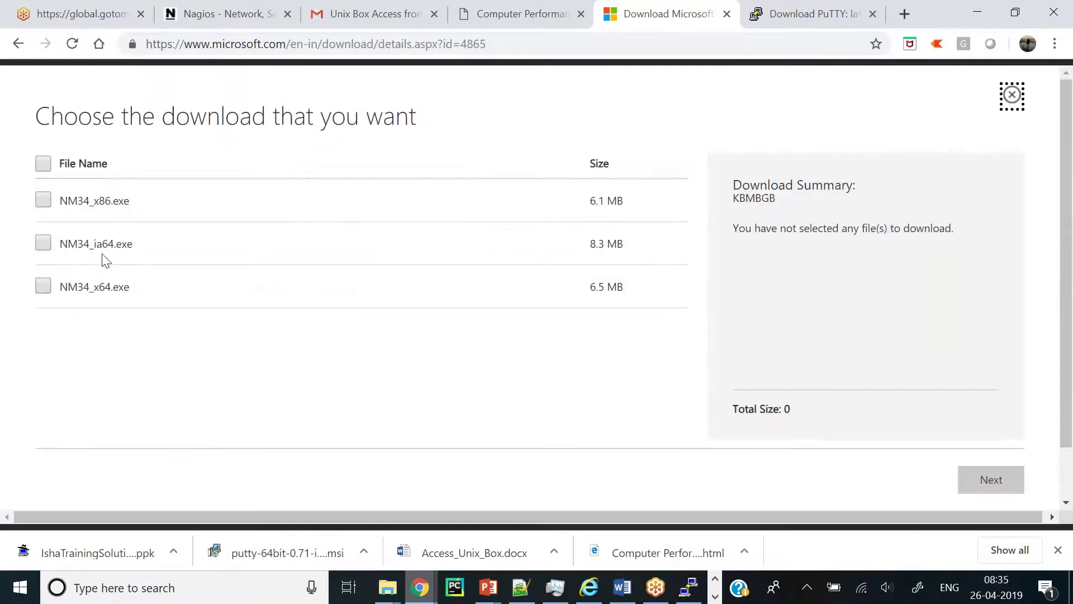
click(42, 287)
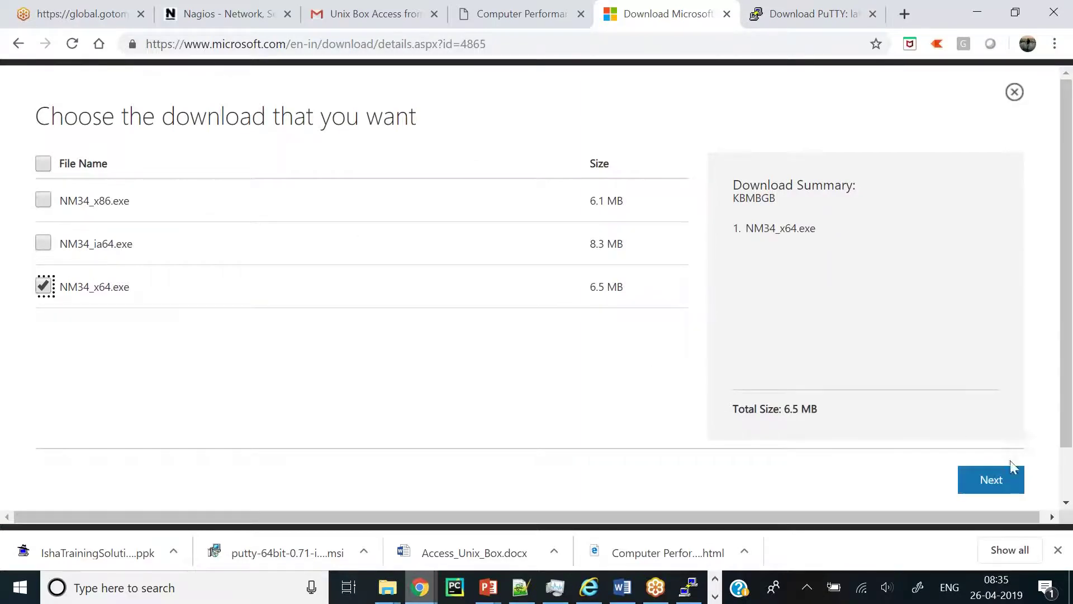
click(992, 480)
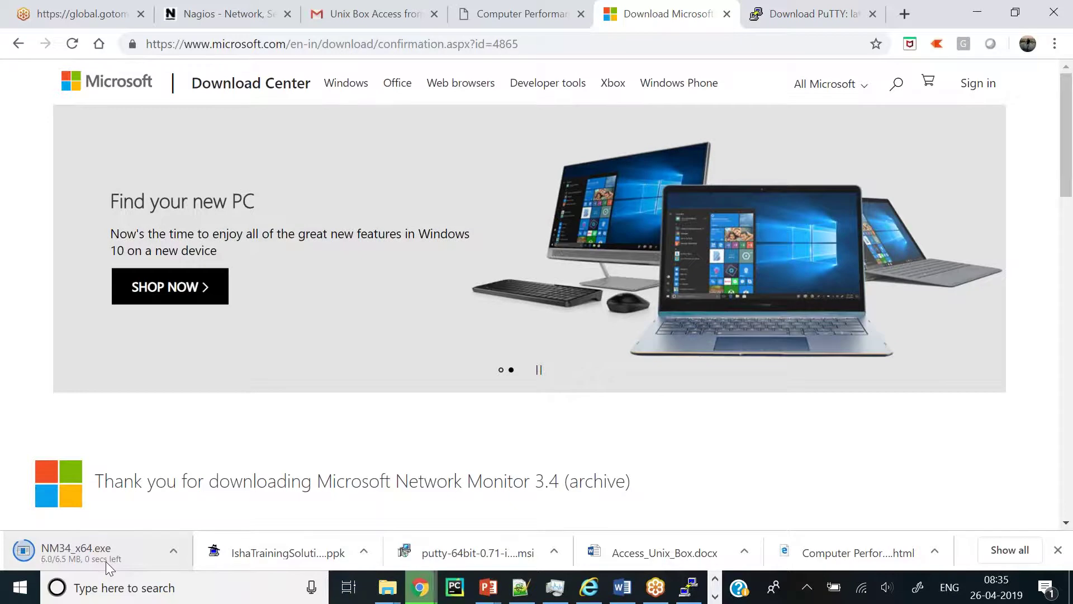
- Launch the NM34_x64.exe installer, accept its license agreement and decline using Microsoft Update
click(106, 561)
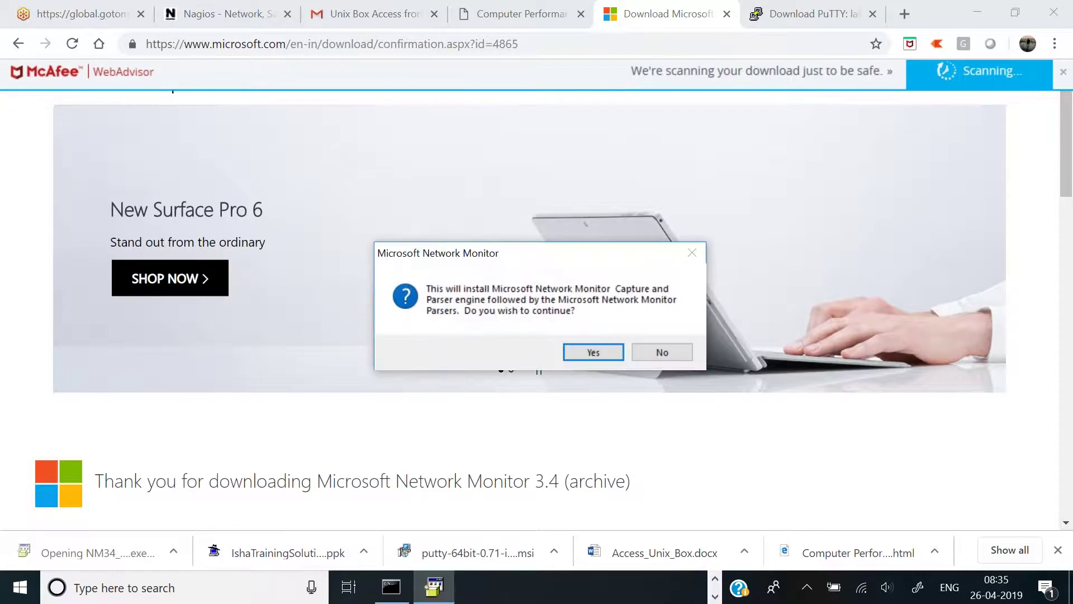
click(593, 352)
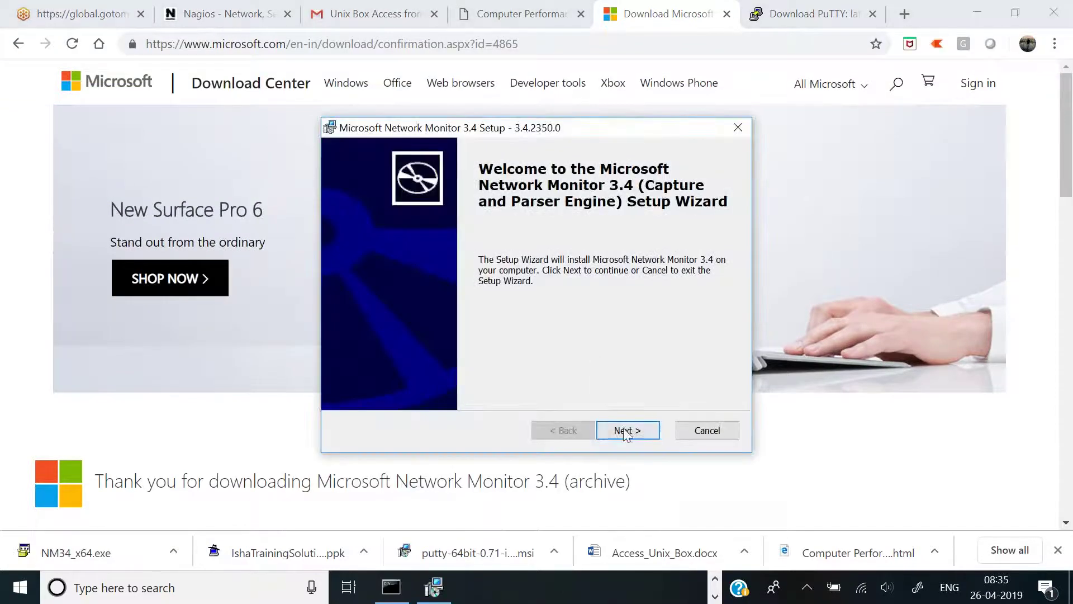
click(627, 429)
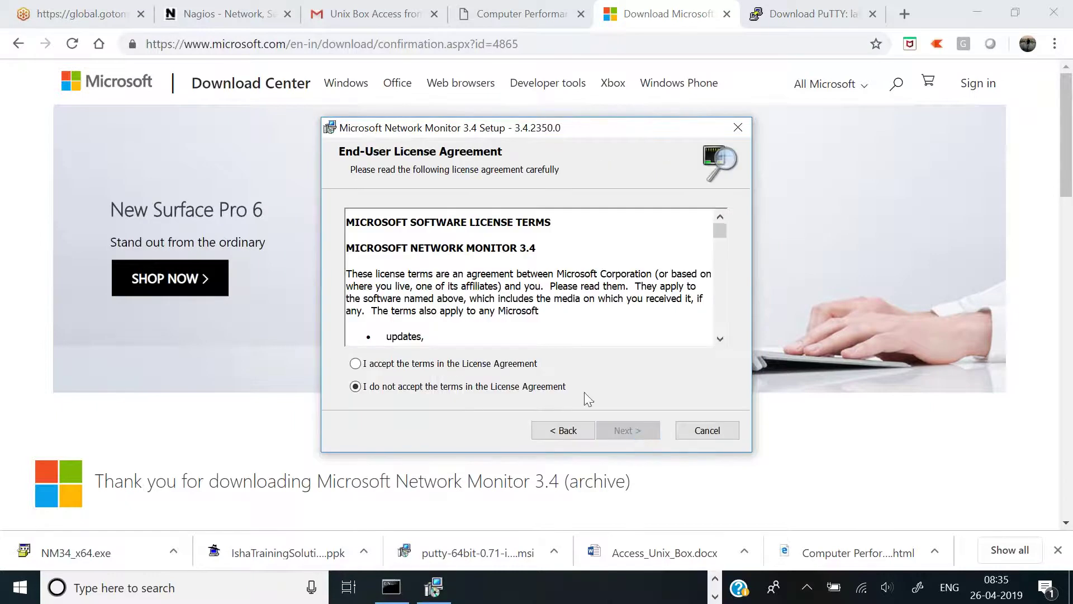
click(504, 366)
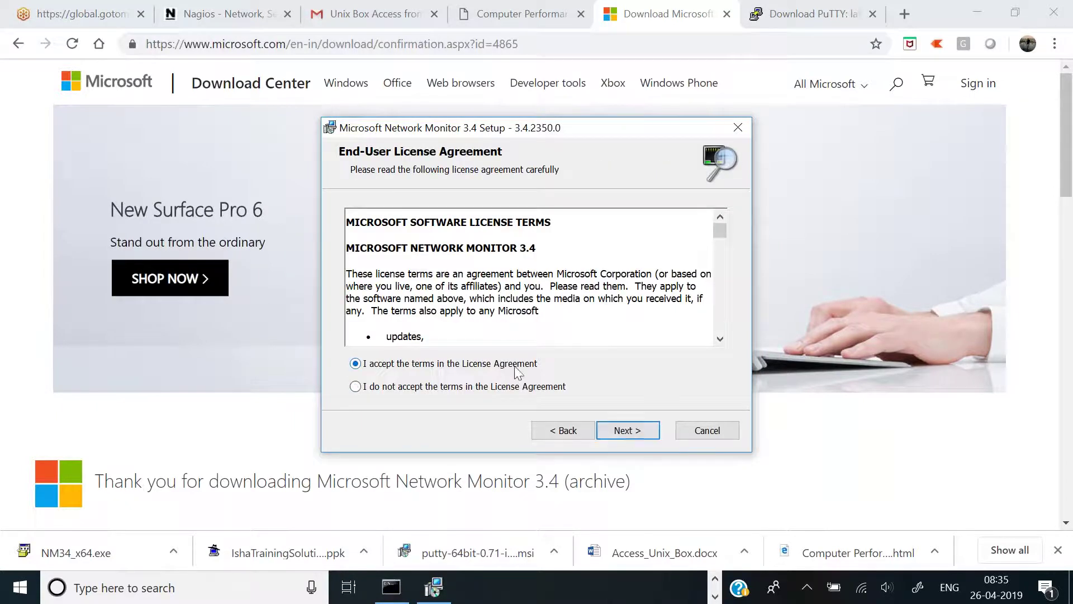
click(627, 430)
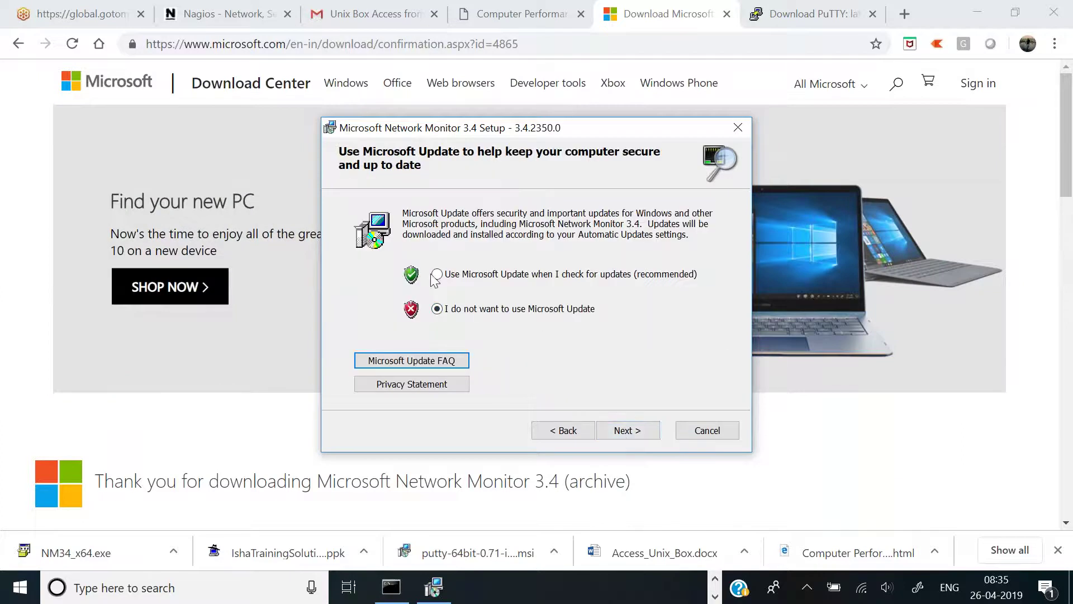
click(627, 430)
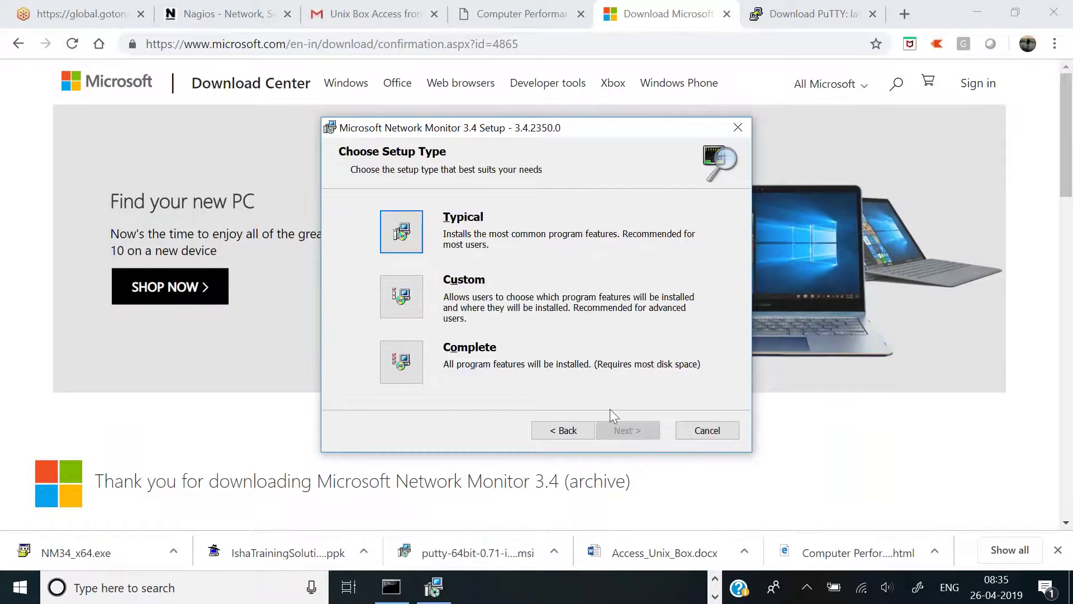
- Choose the Complete setup type, toggle the desktop shortcut option, and install Microsoft Network Monitor 3.4 through to the wizard's finish
click(411, 361)
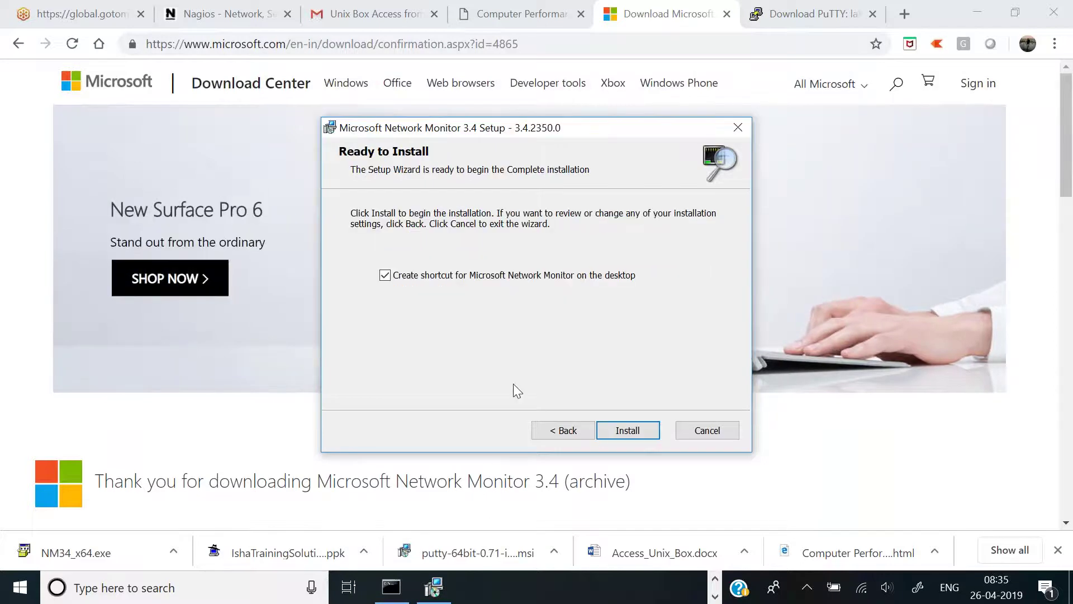
click(473, 276)
click(625, 431)
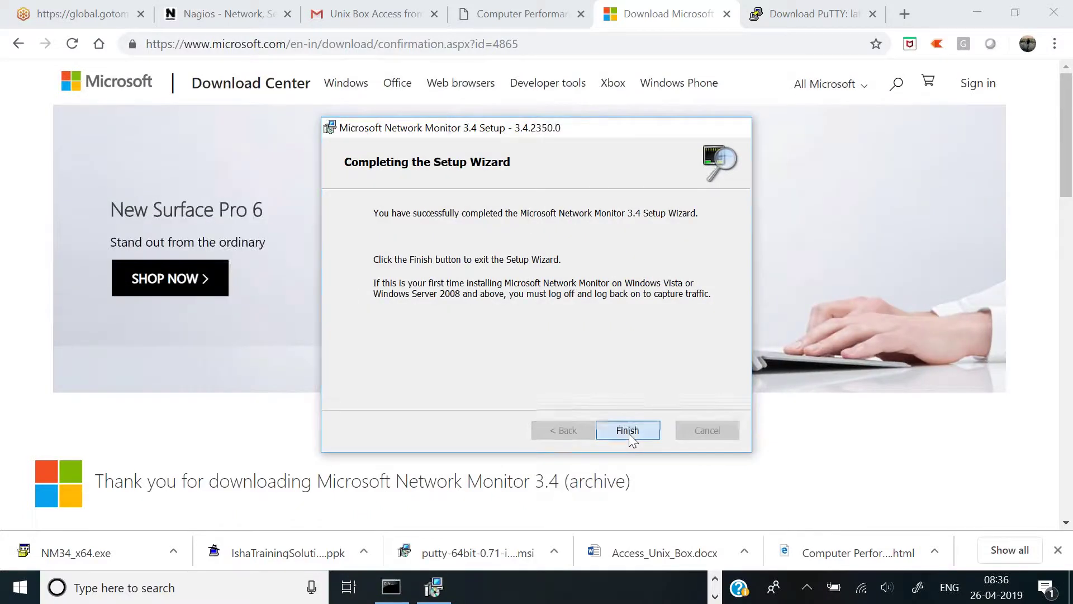
click(628, 434)
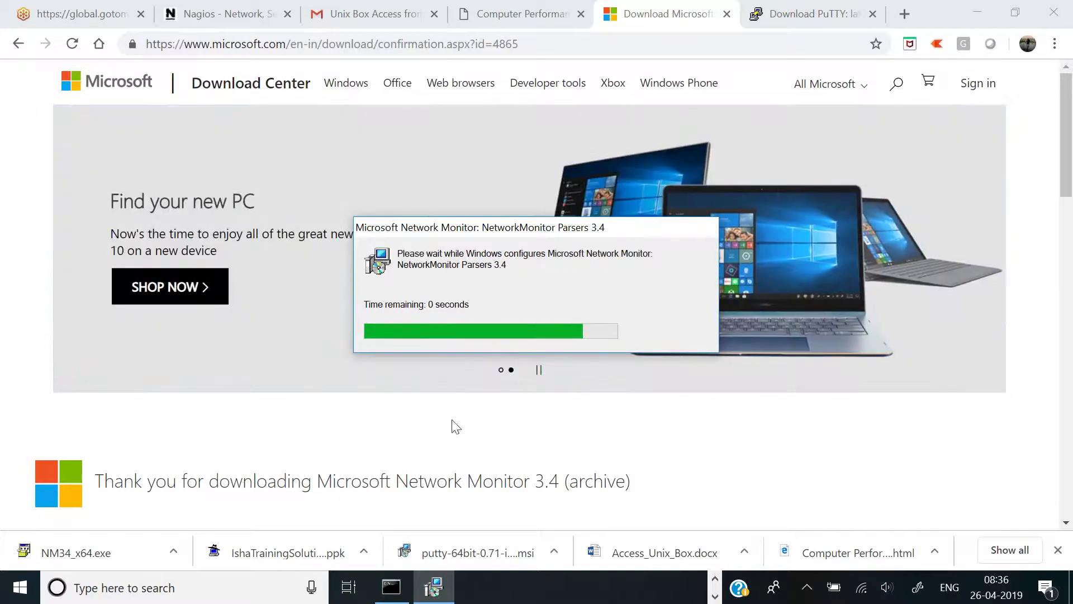
click(386, 597)
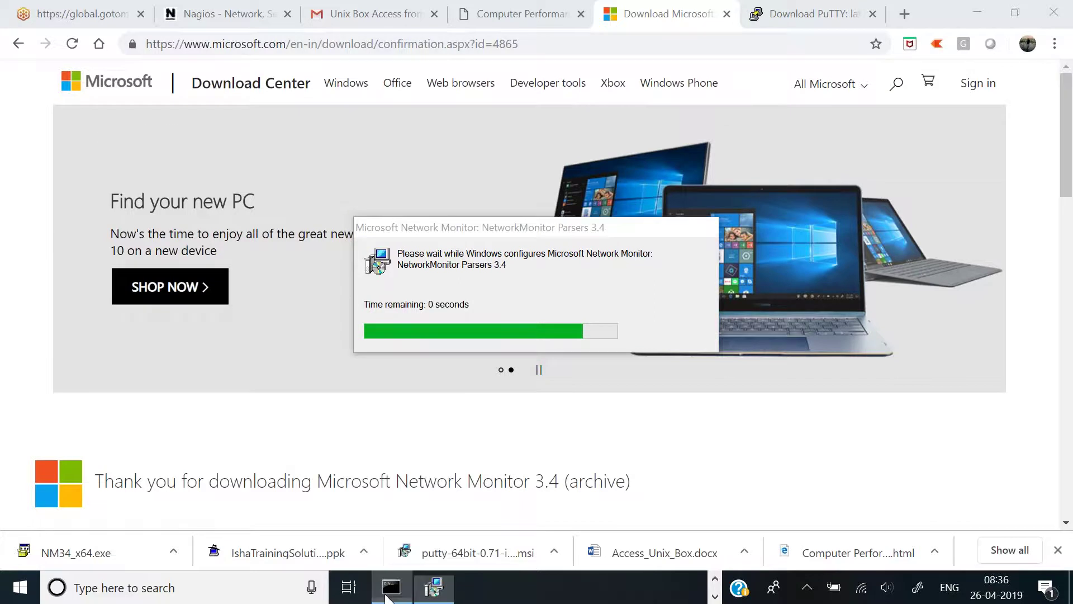
click(387, 597)
click(387, 597)
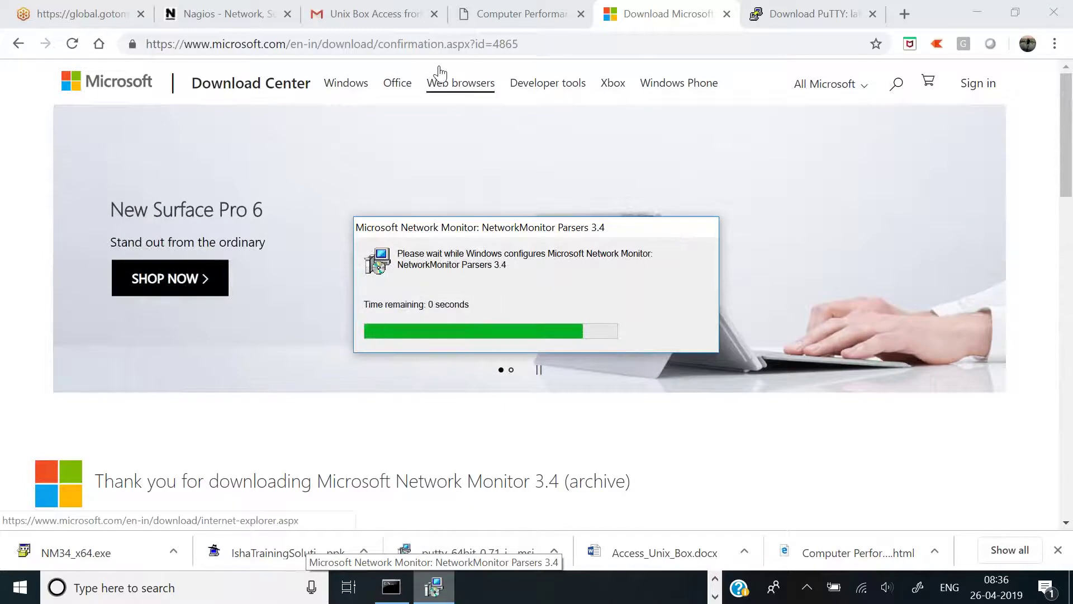
- Return to the Computer Performance Monitoring page and read the highlighted resource-drain warning under Network Monitor, clearing the highlight when done
click(536, 13)
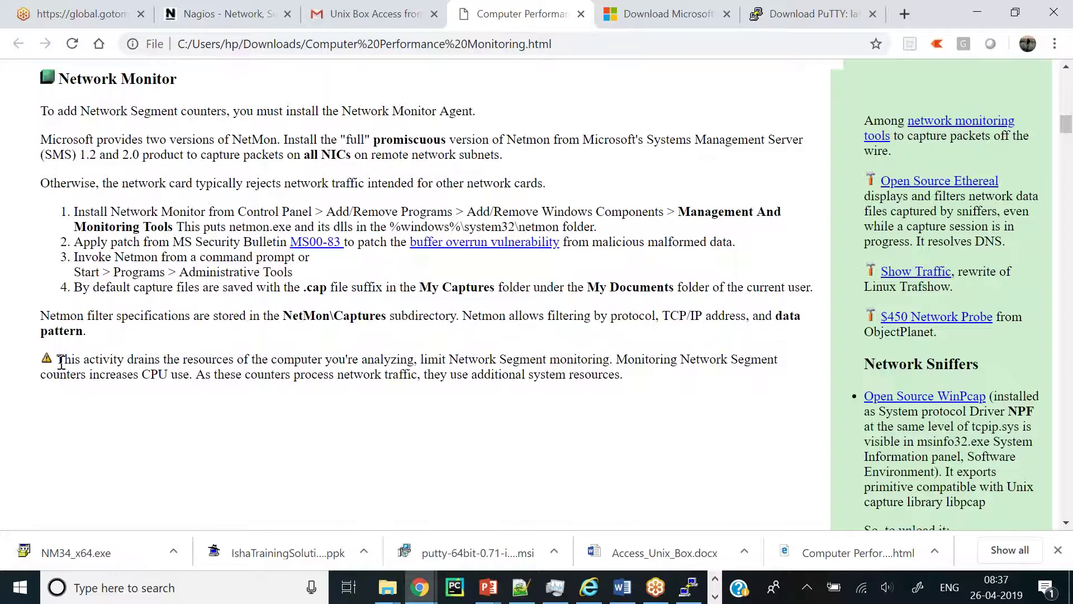
drag(59, 361, 662, 380)
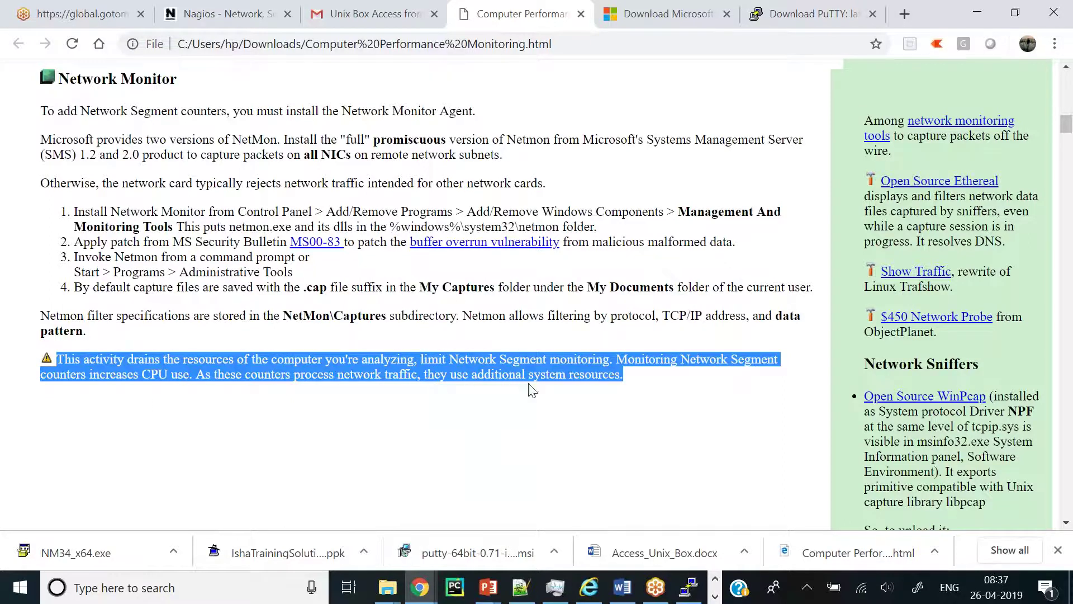
click(584, 416)
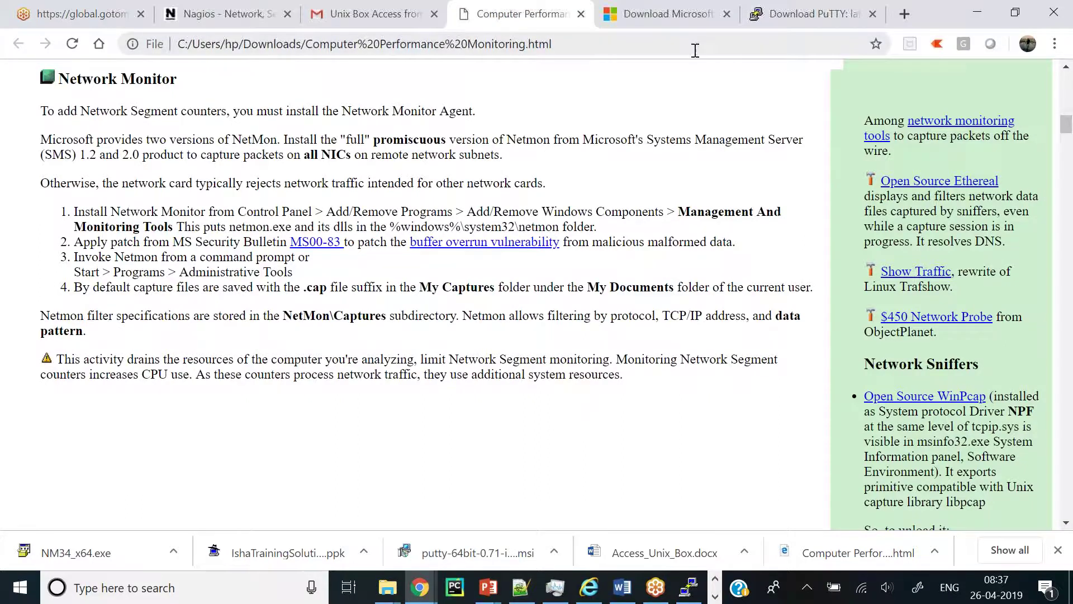
- Try to start Network Monitor by running netmon in the already open Windows Command Prompt, and close that window
click(644, 11)
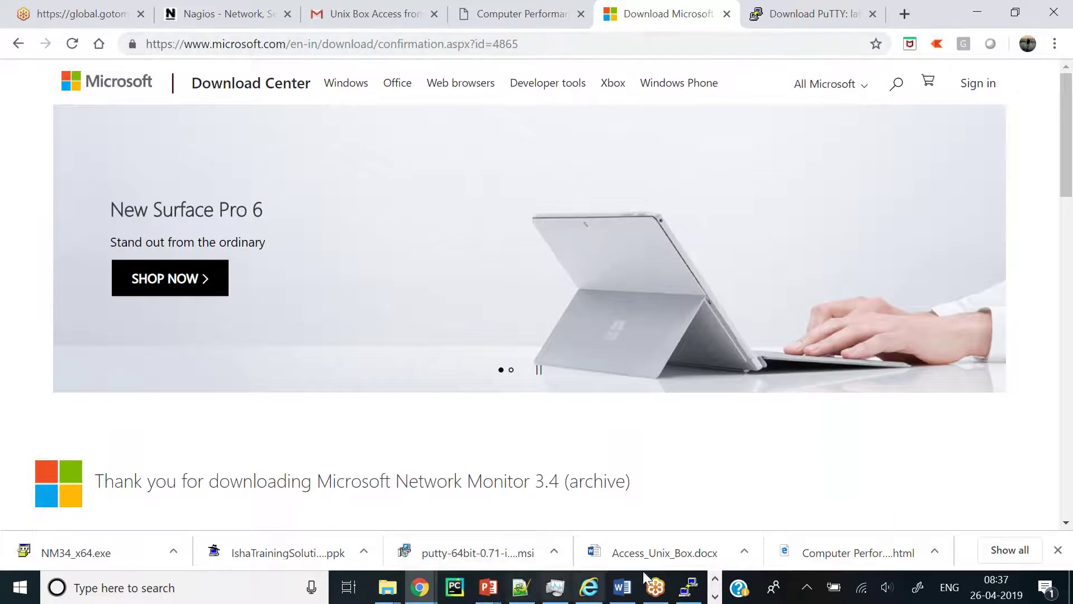
click(716, 596)
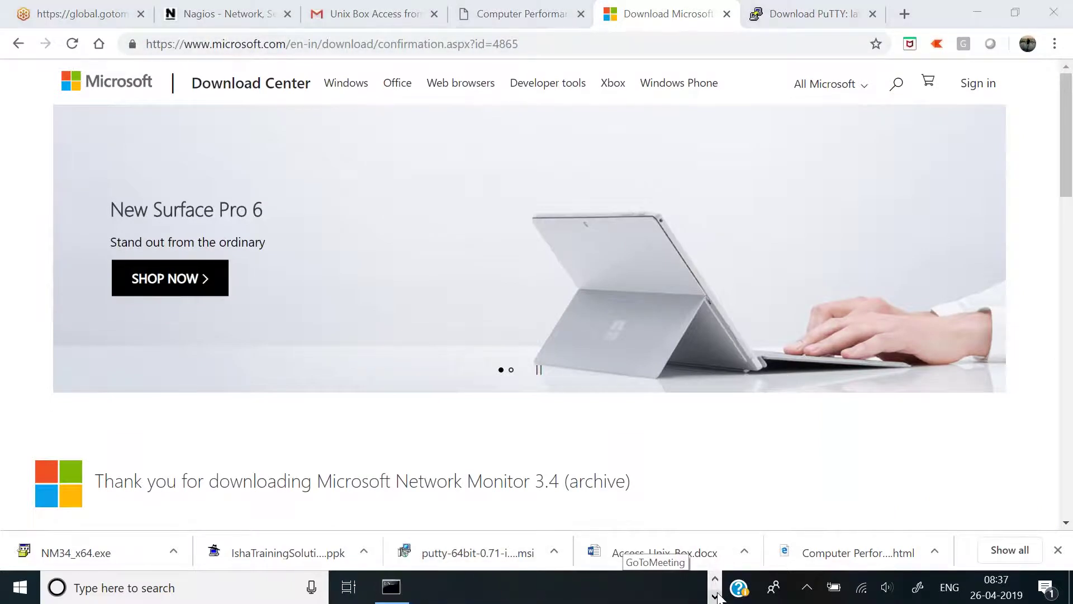
click(715, 579)
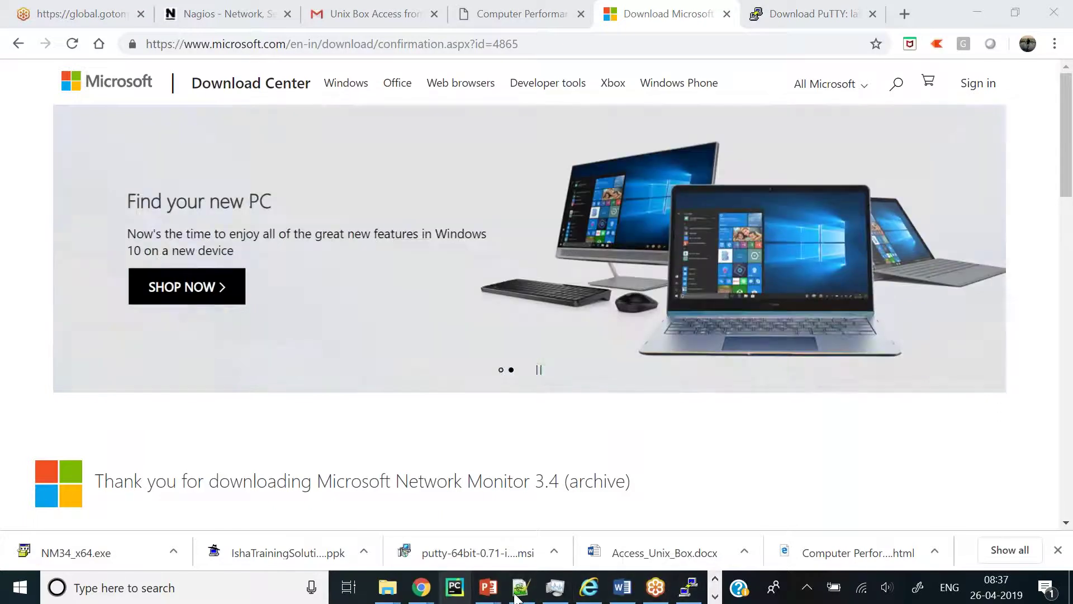
click(714, 596)
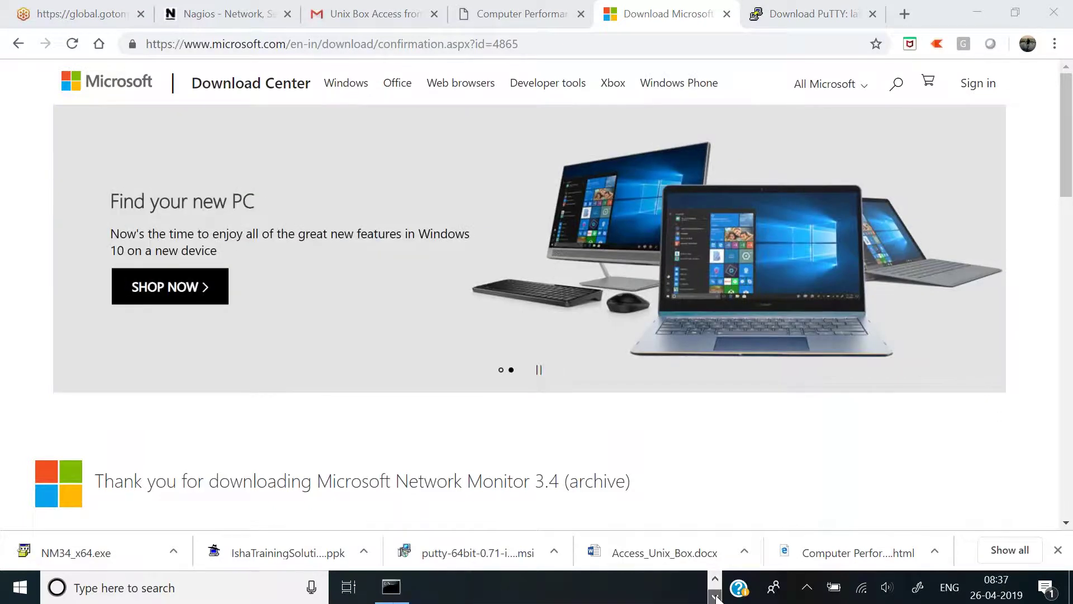
click(389, 588)
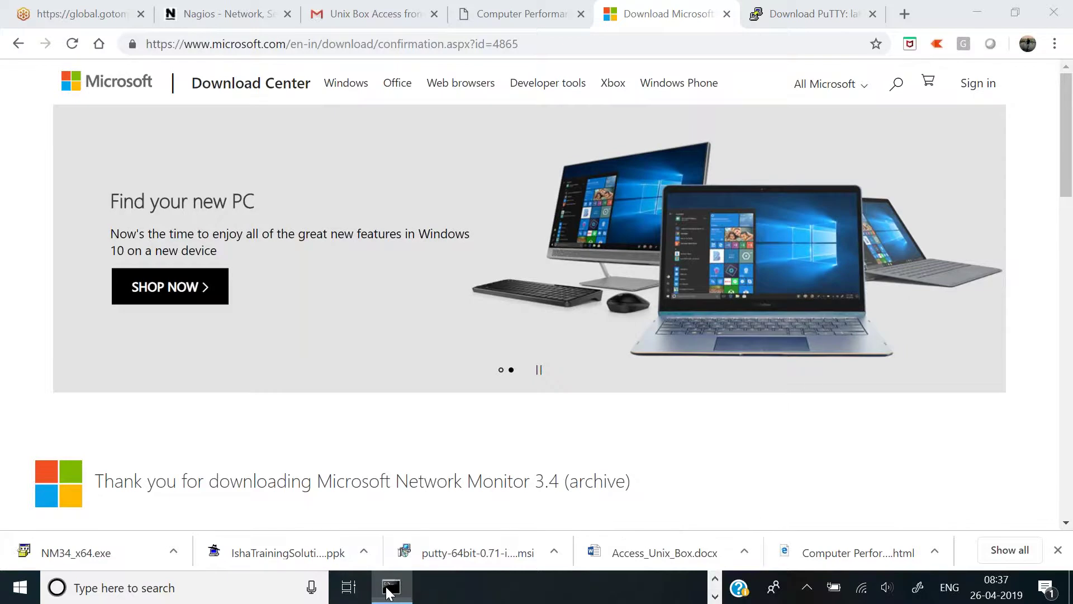
text(netmo)
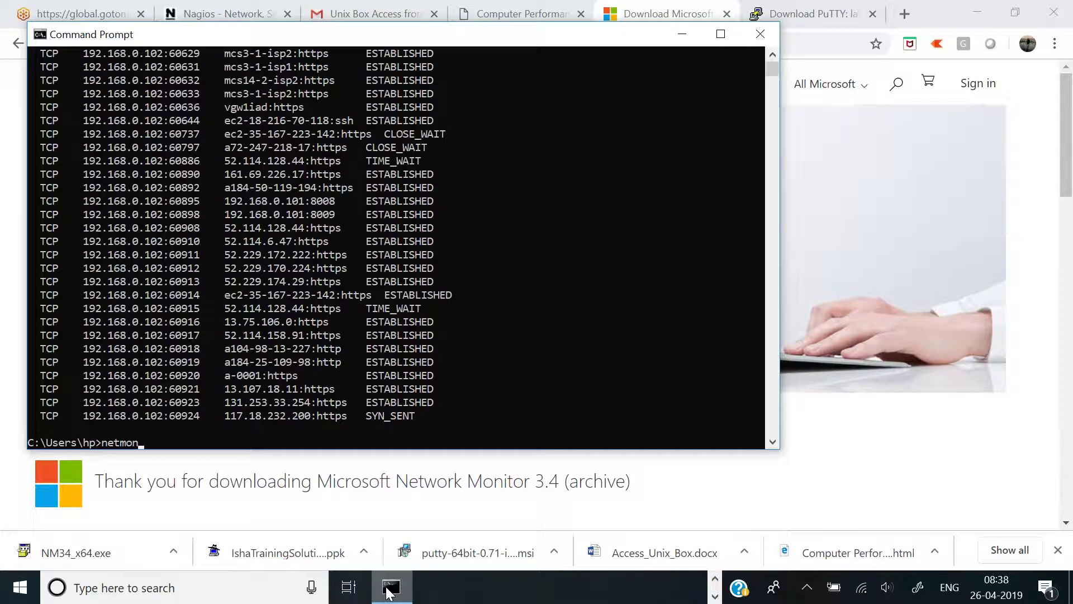
text(n)
key(Return)
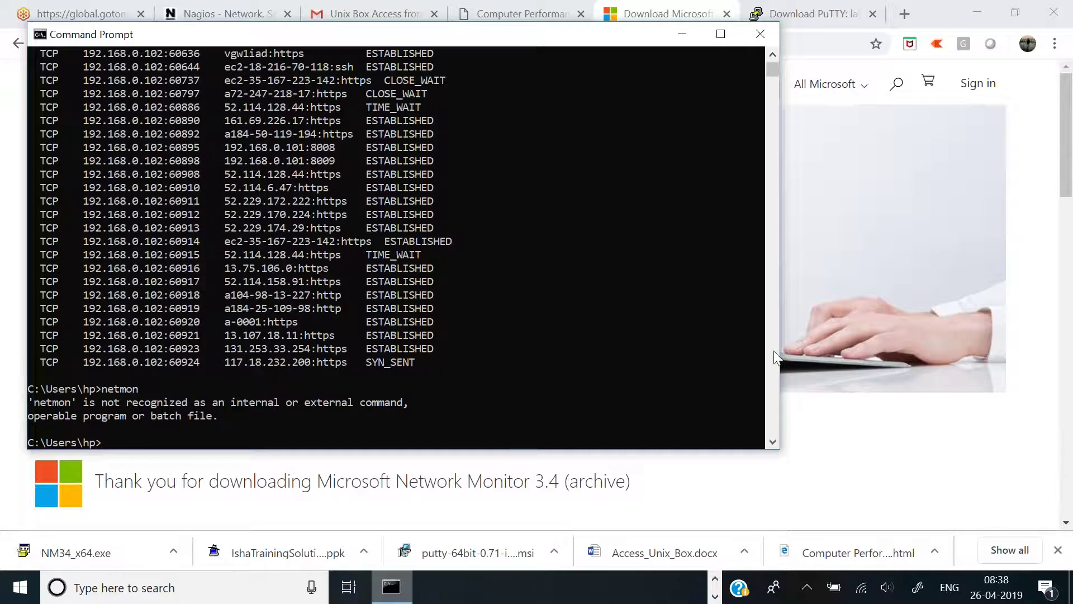
click(771, 37)
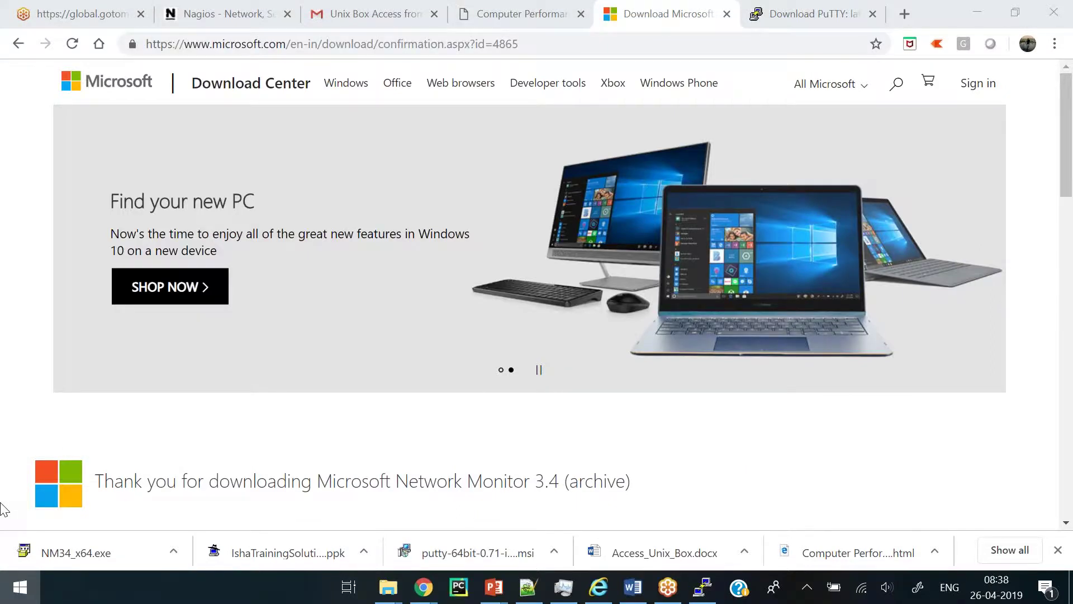
- Find netmon through Windows search, launch Microsoft Network Monitor 3.4, decline the Microsoft Update opt-in and maximize its window
key(super)
text(net)
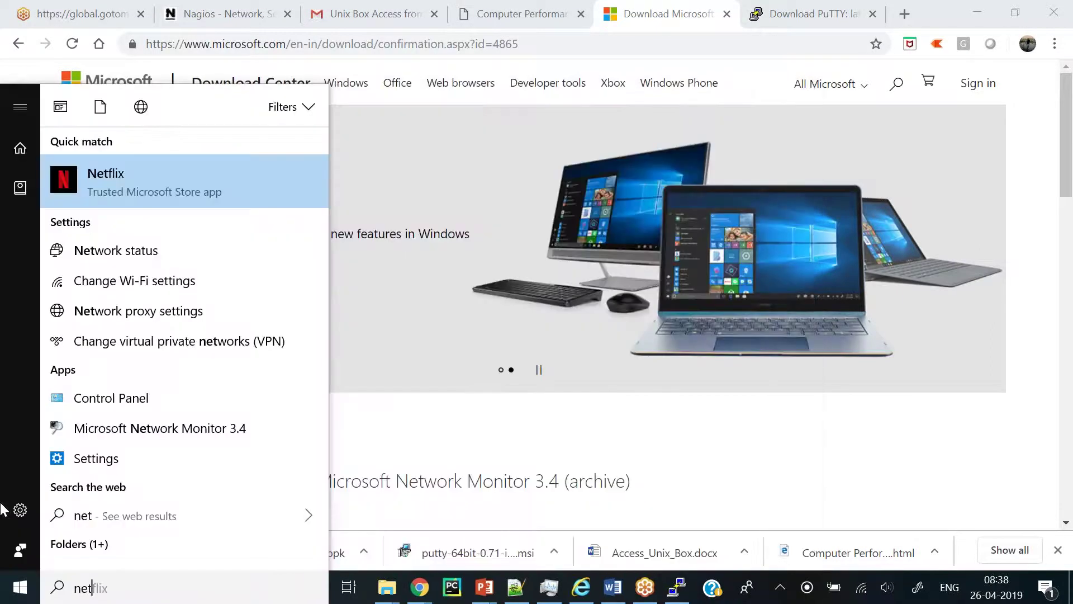
text(mon)
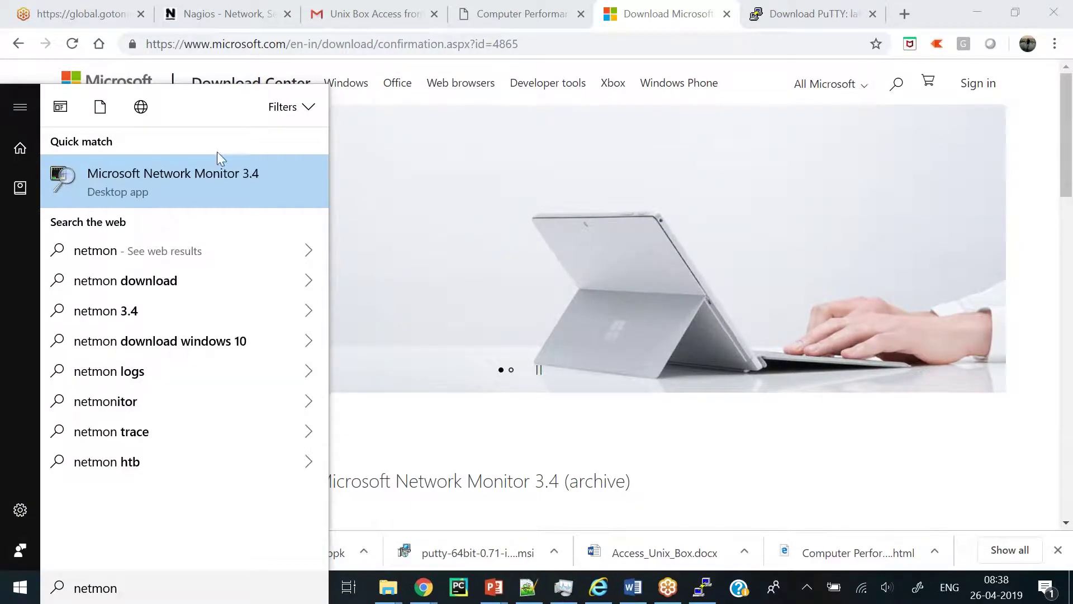
click(136, 178)
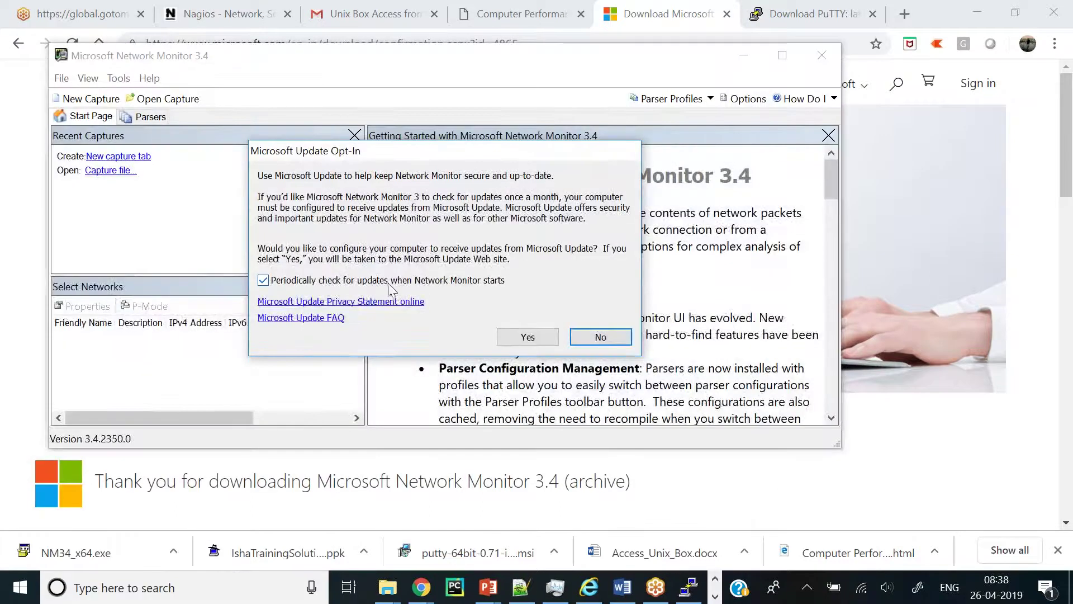
click(613, 337)
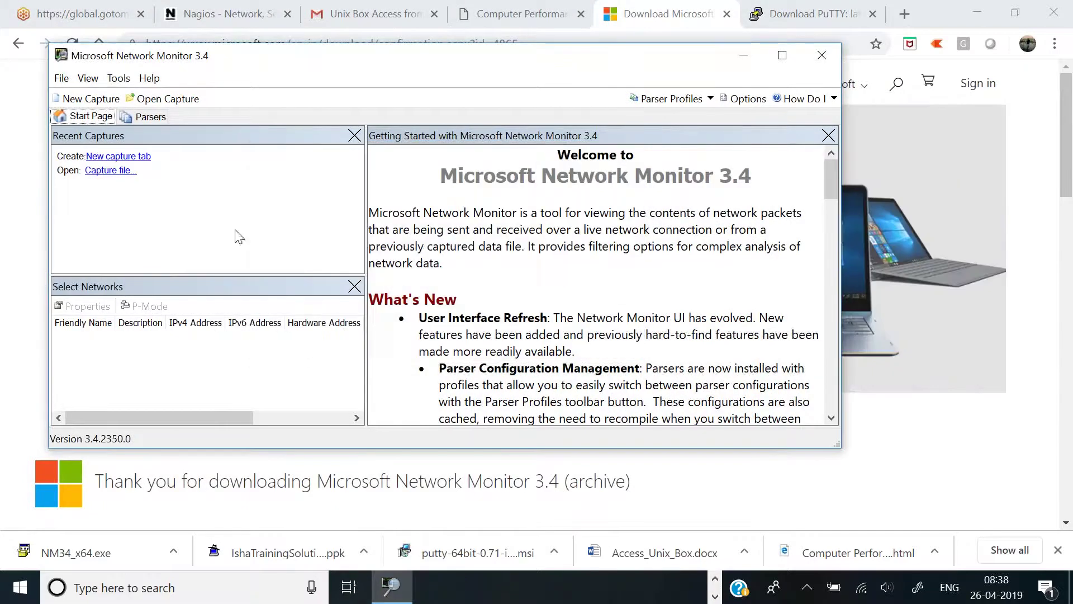
click(783, 55)
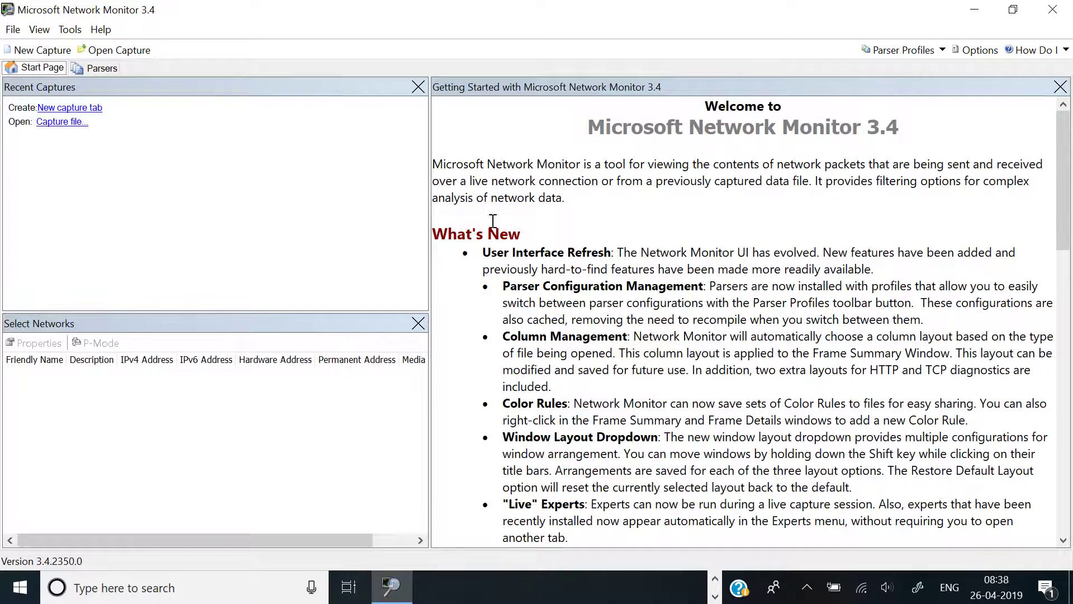
- Create a new capture and try twice to start capturing network traffic, dismissing any alert
click(40, 50)
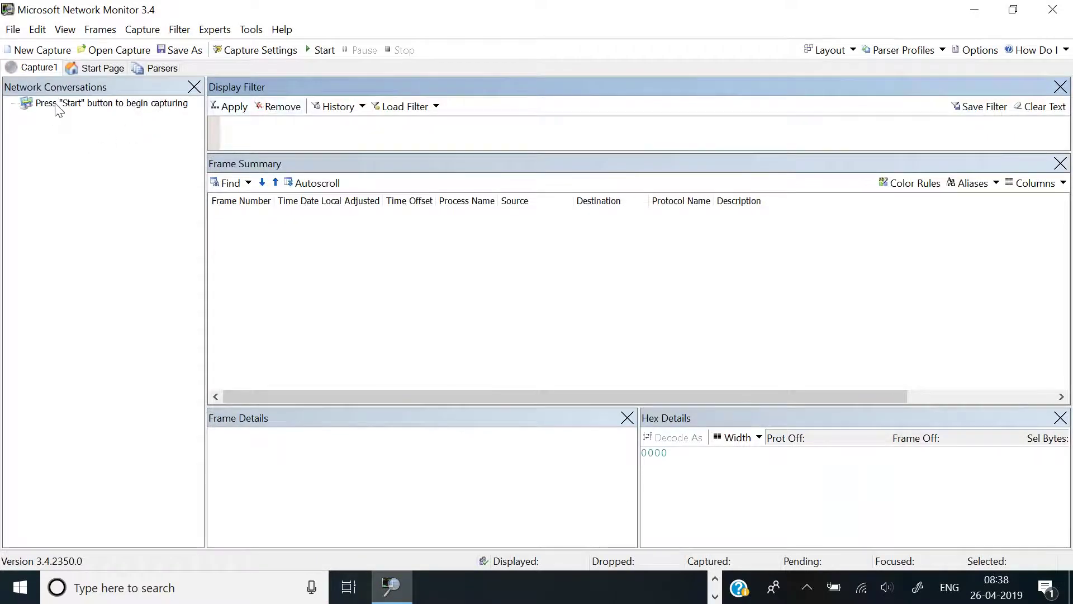
click(55, 105)
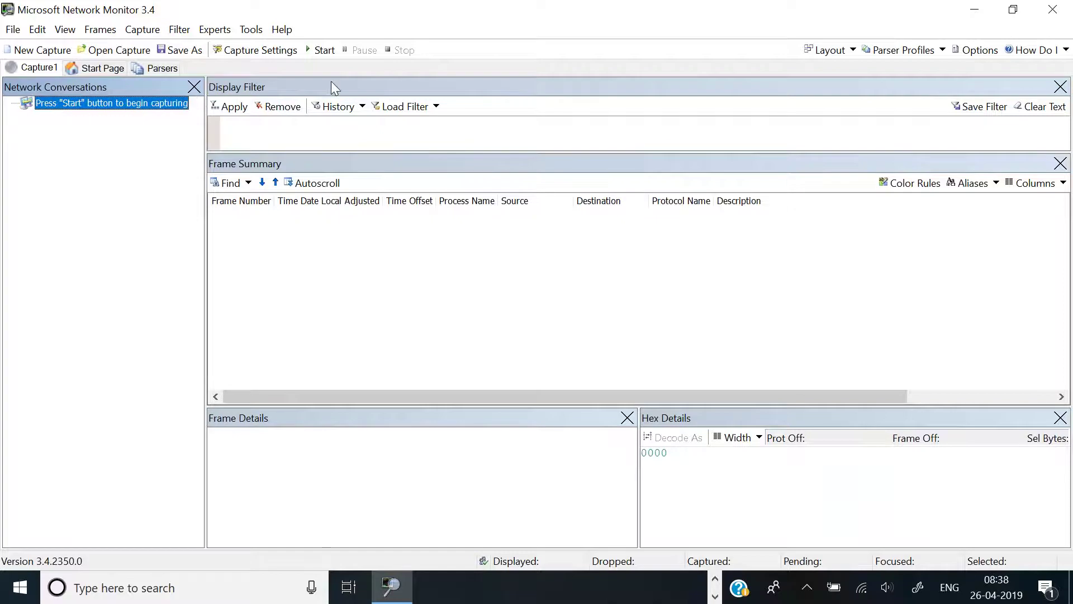
click(322, 56)
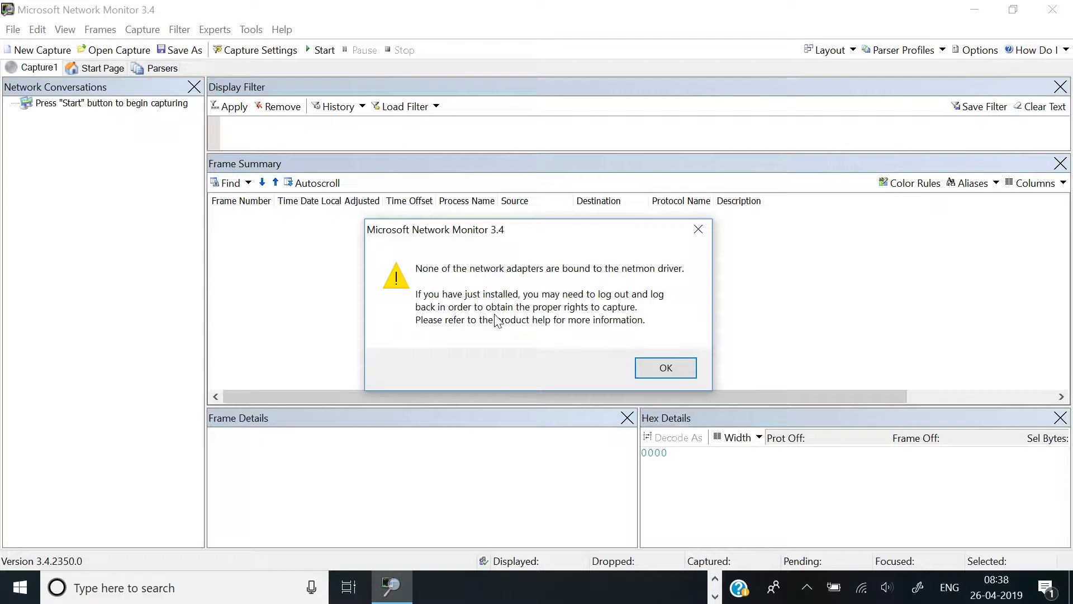
click(666, 370)
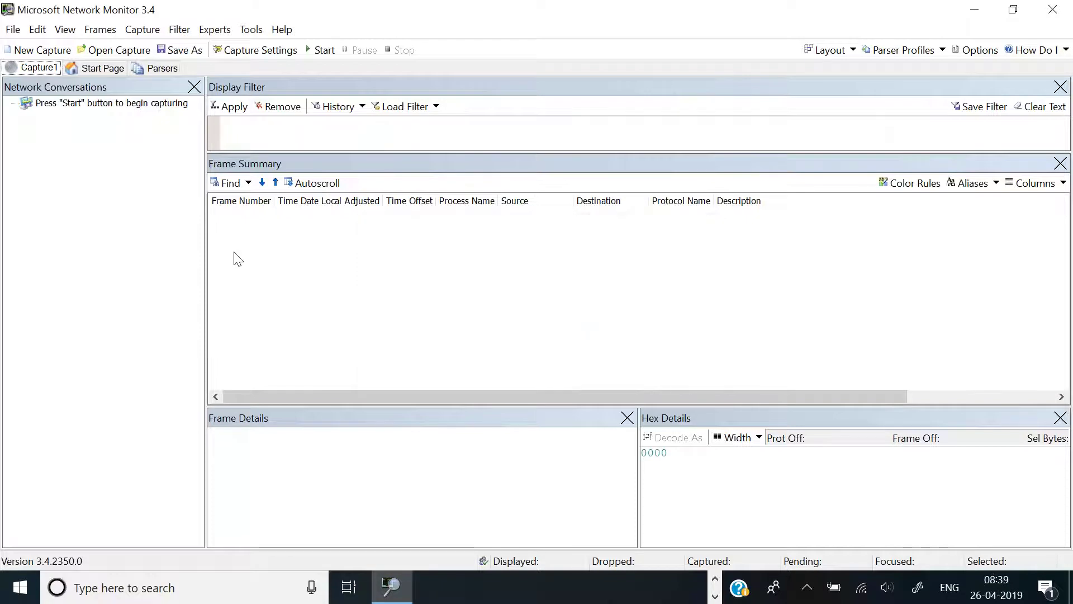
click(101, 107)
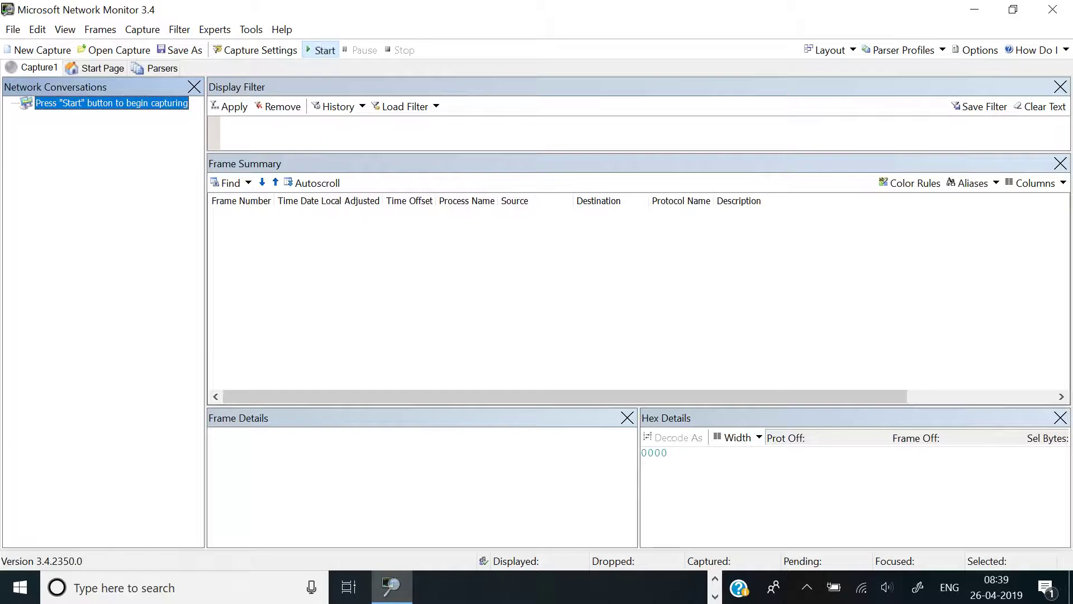
click(321, 50)
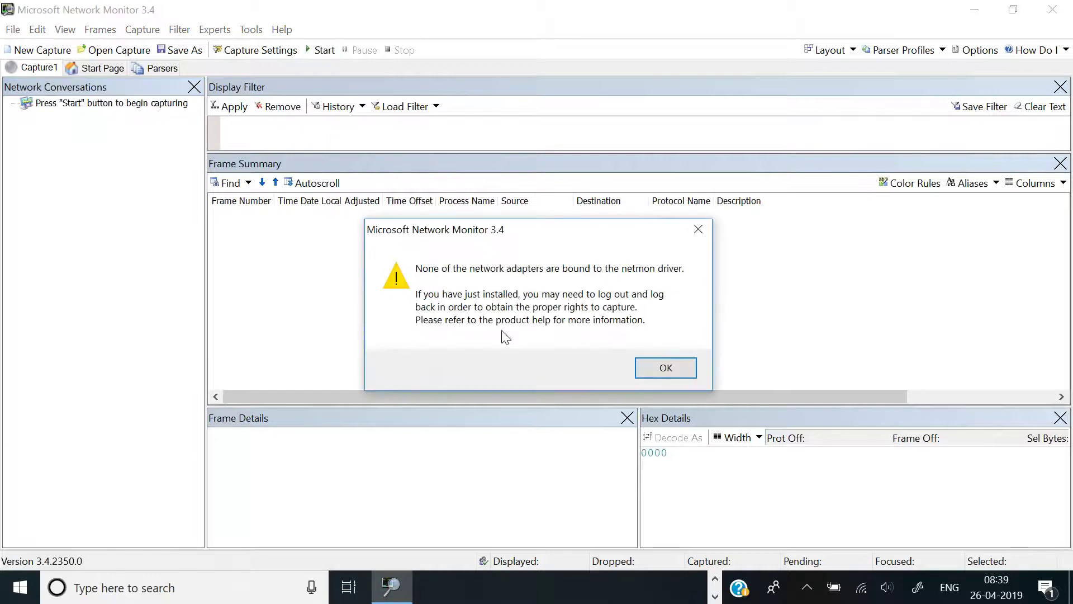
click(658, 369)
- Examine the new capture's settings and the program's general and capture options, closing them without changes
click(259, 50)
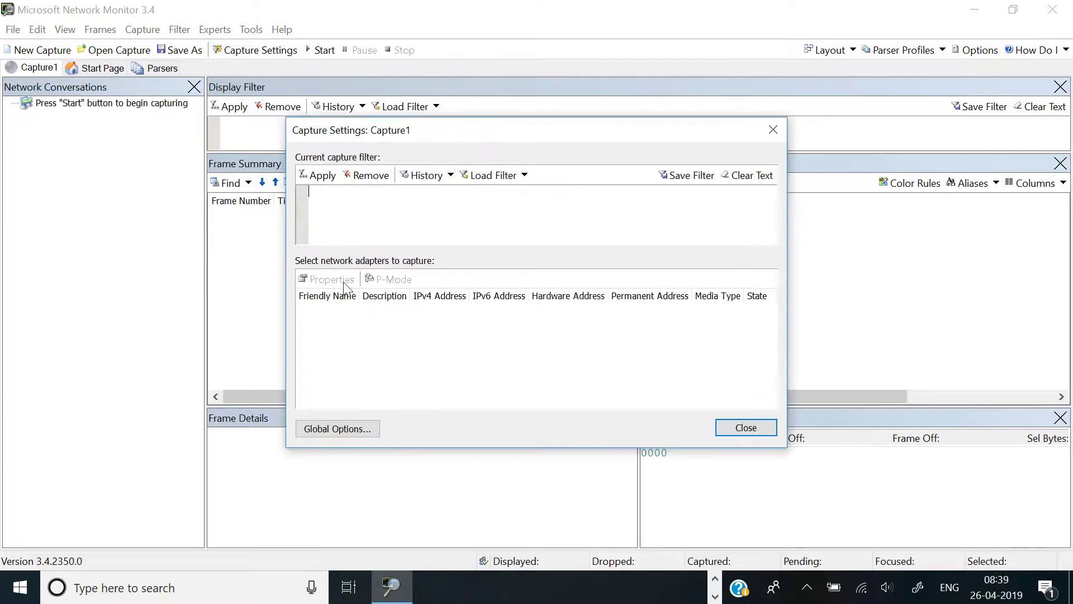
click(745, 428)
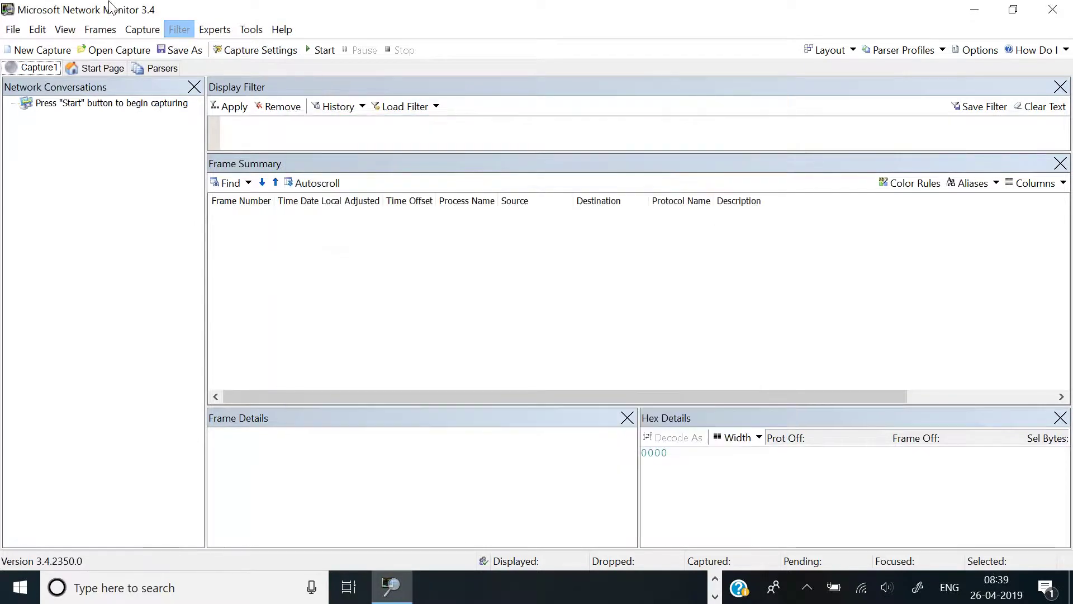
click(122, 29)
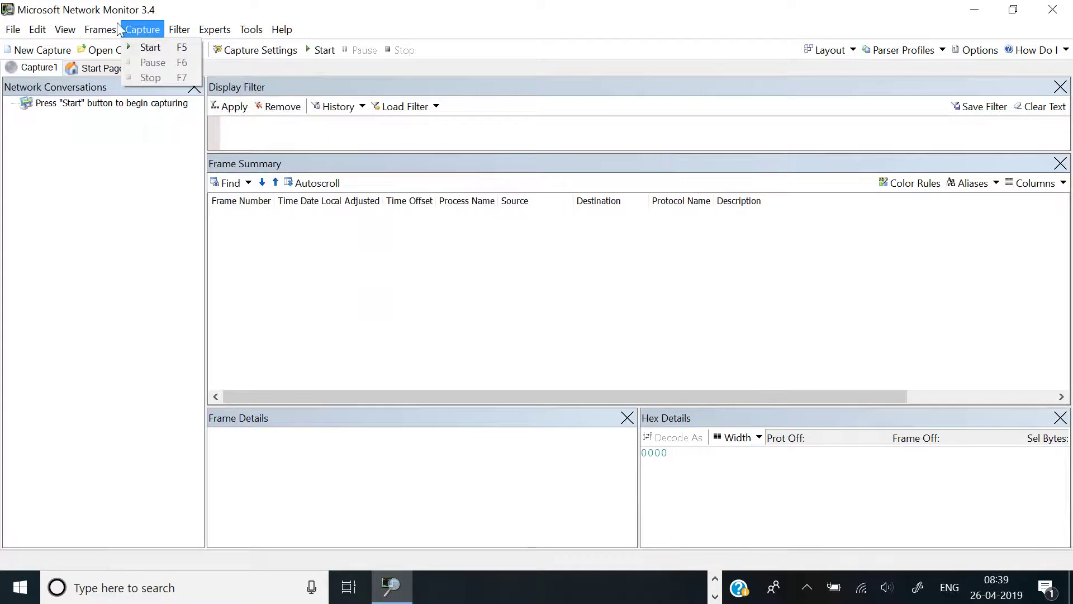
mouse_move(88, 35)
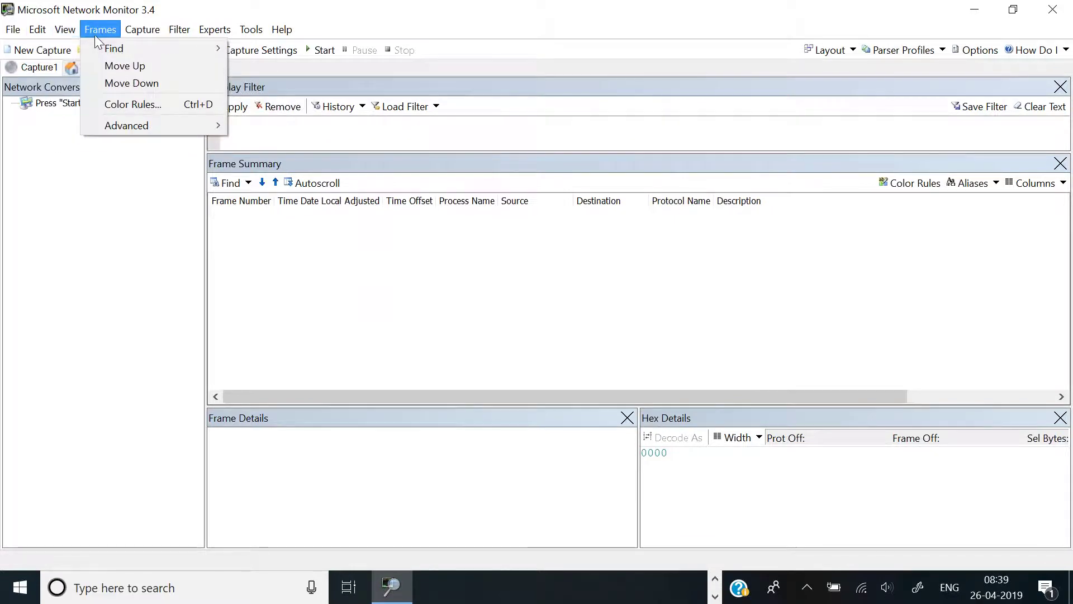
mouse_move(209, 33)
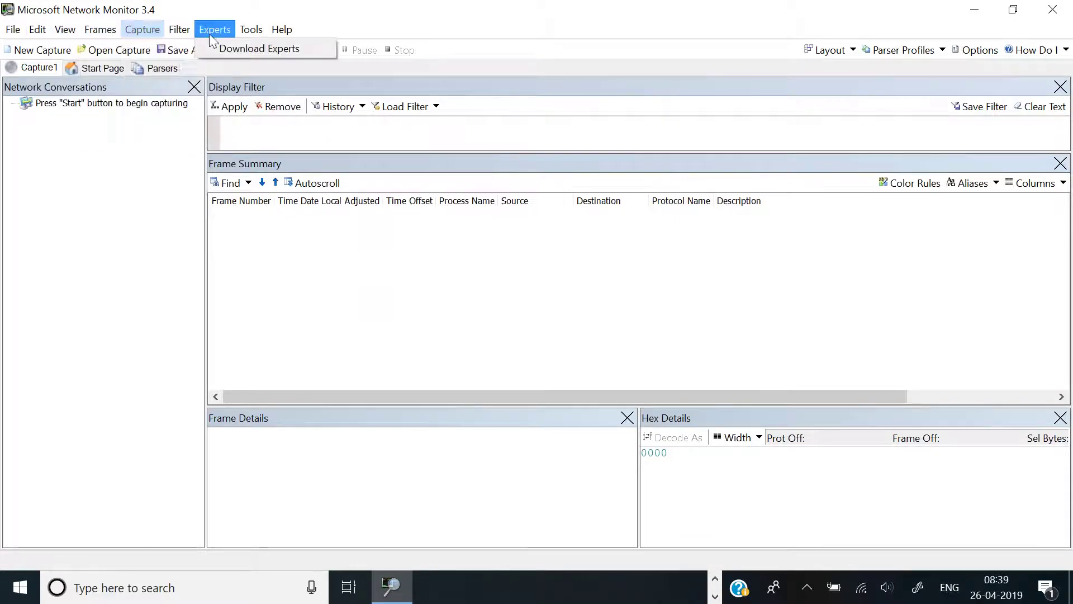
mouse_move(253, 30)
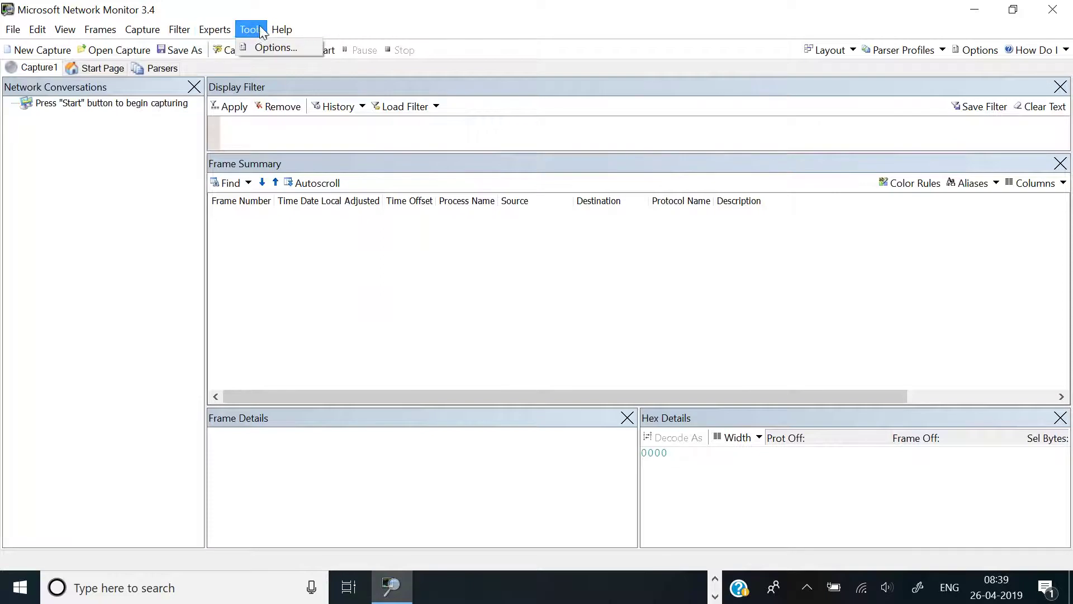
click(266, 46)
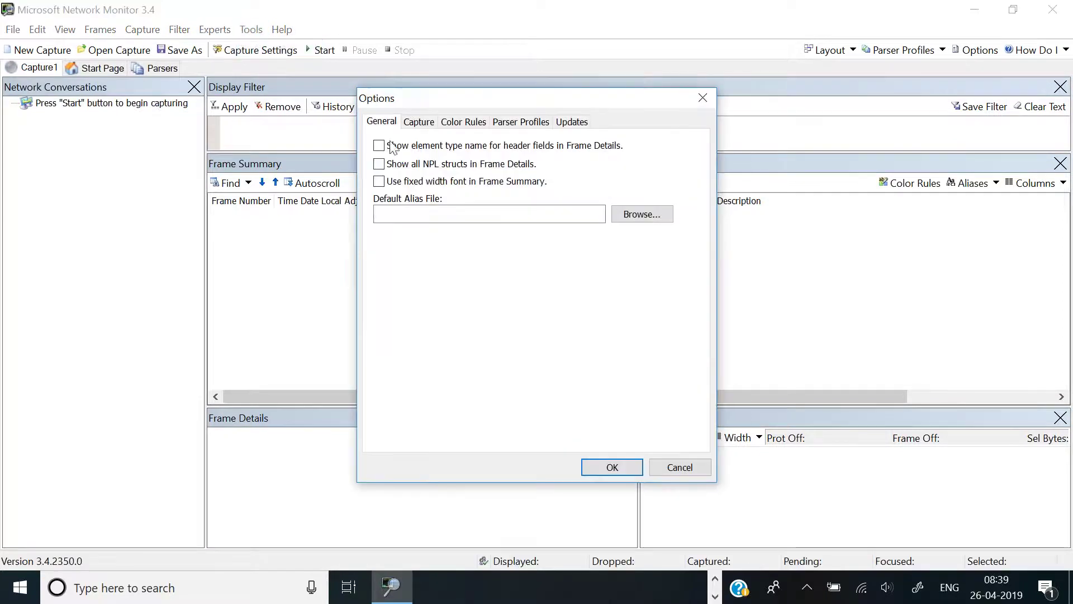
click(422, 122)
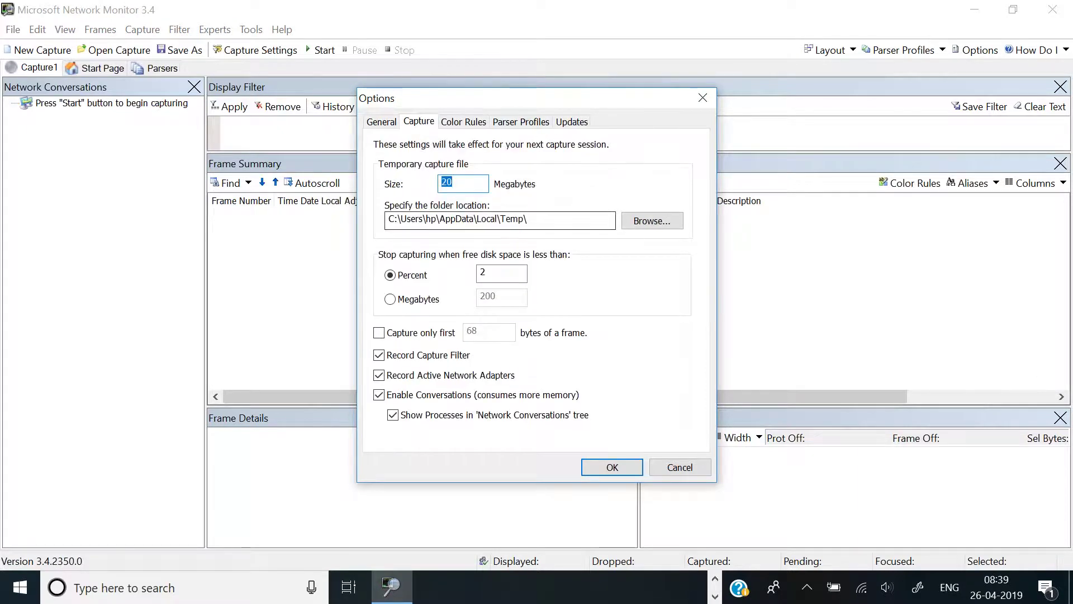
click(687, 468)
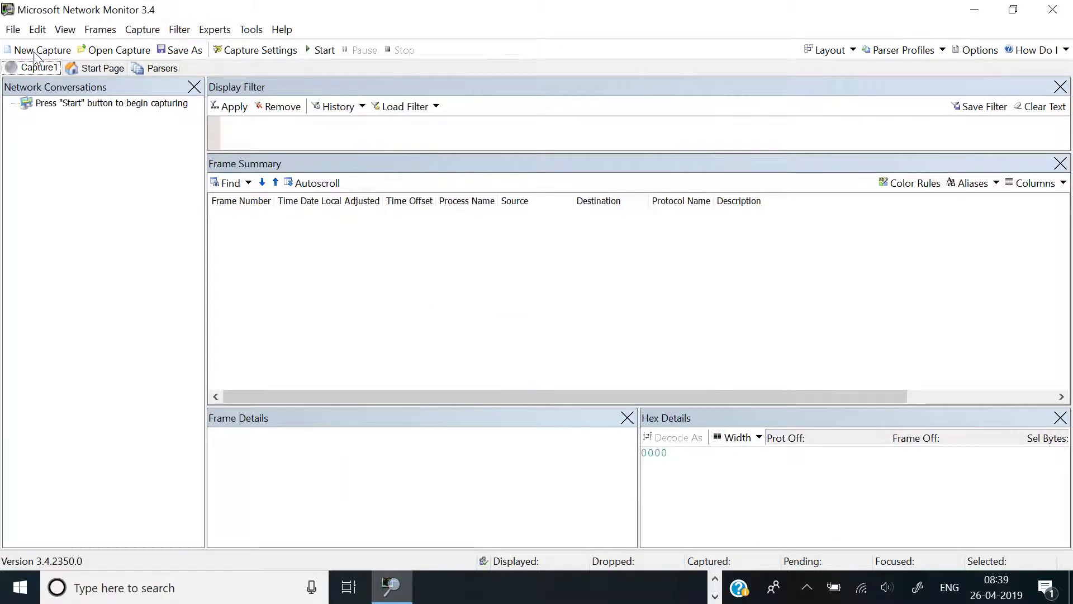
click(12, 29)
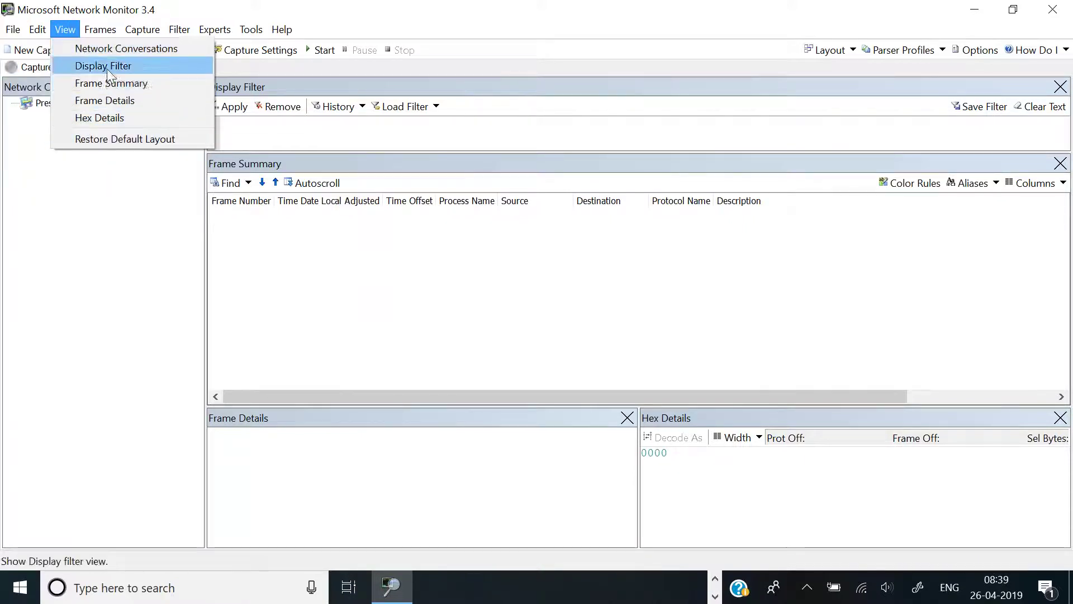
mouse_move(121, 34)
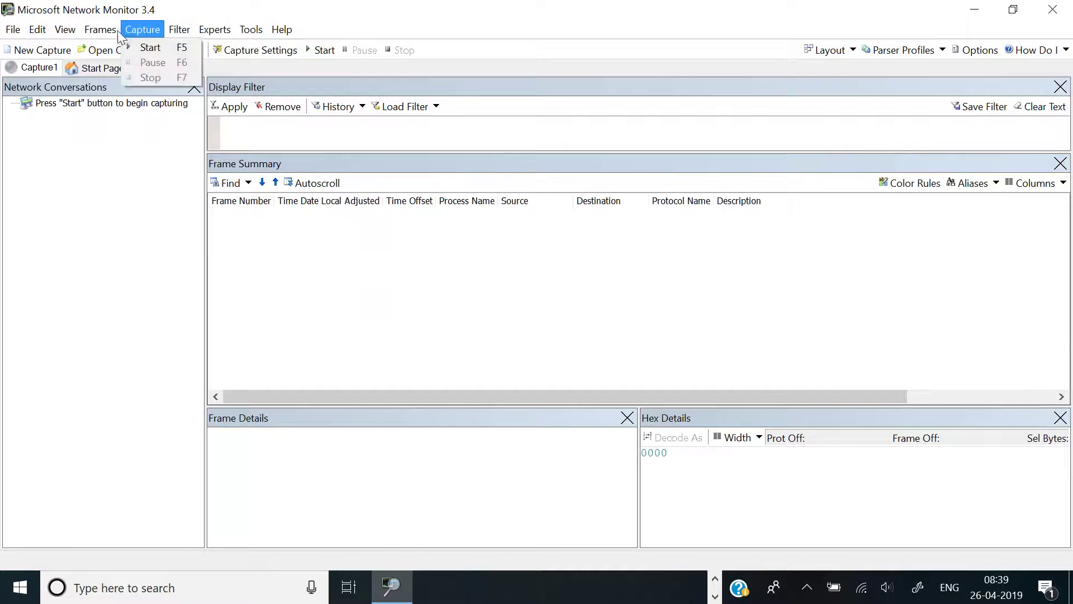
mouse_move(141, 123)
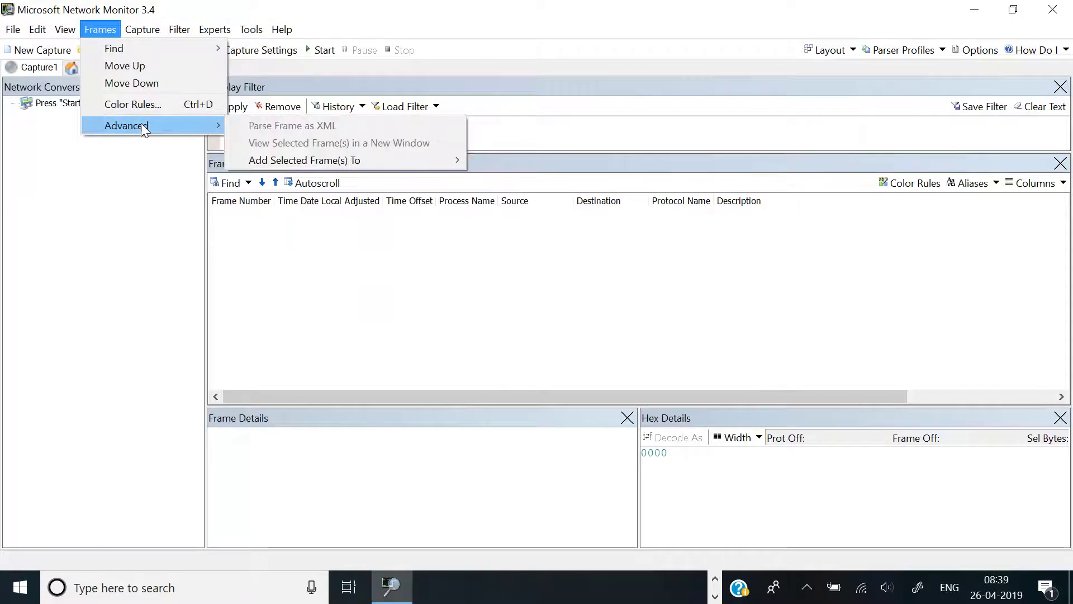
mouse_move(257, 26)
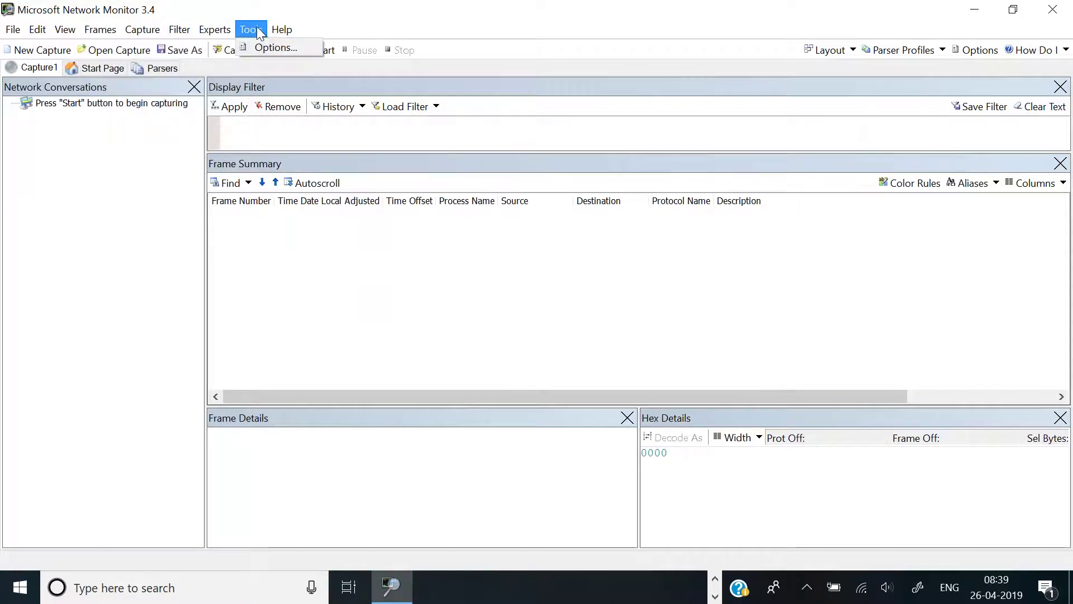
mouse_move(179, 30)
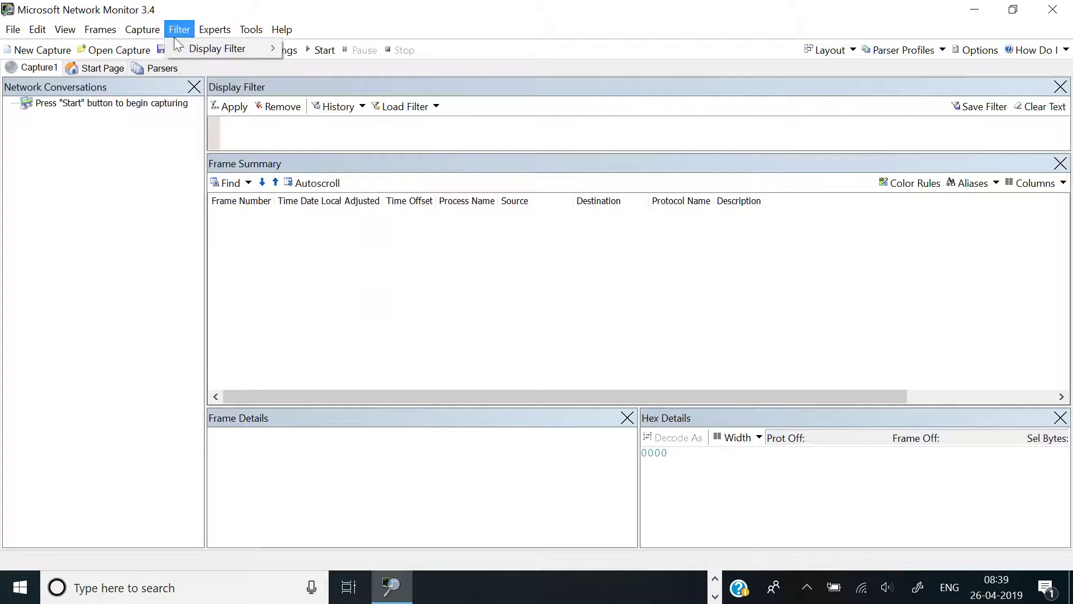
click(633, 447)
click(506, 331)
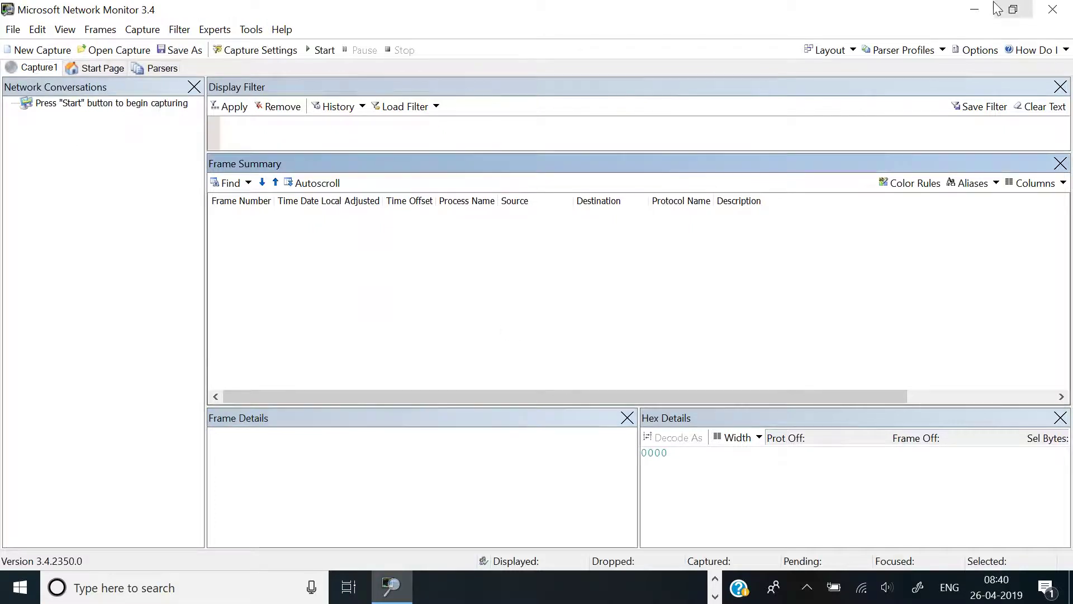
- Minimize Network Monitor and return to the Computer Performance Monitoring page in Chrome
click(978, 11)
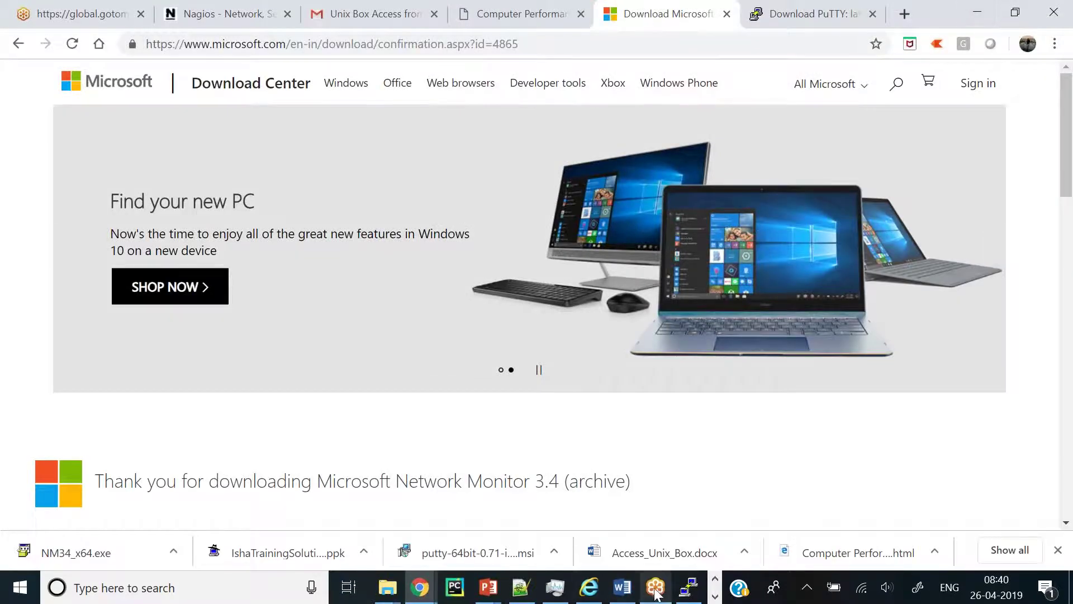
click(715, 596)
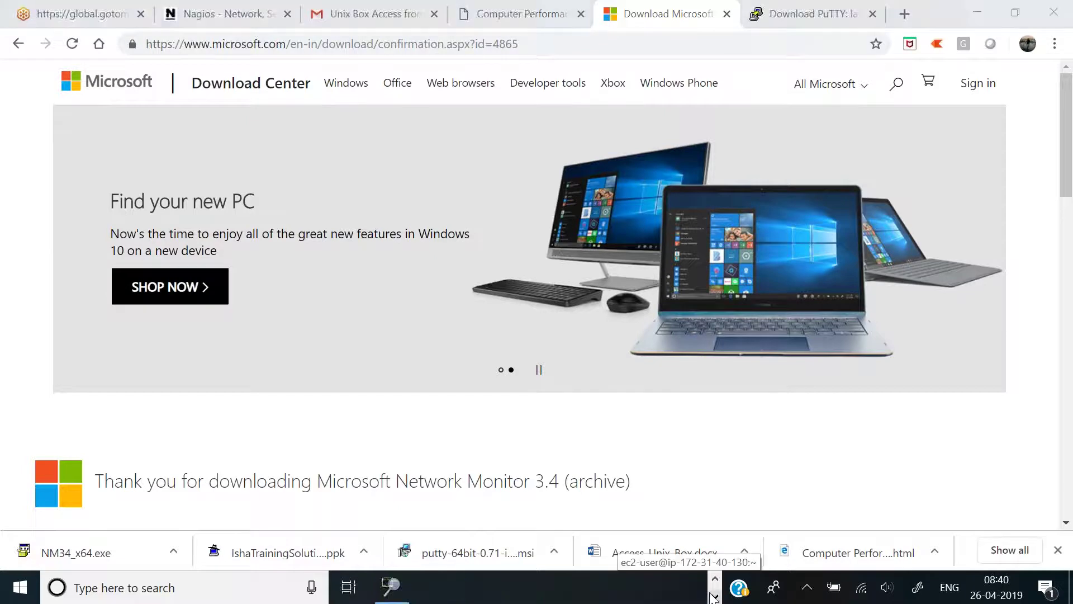
click(391, 588)
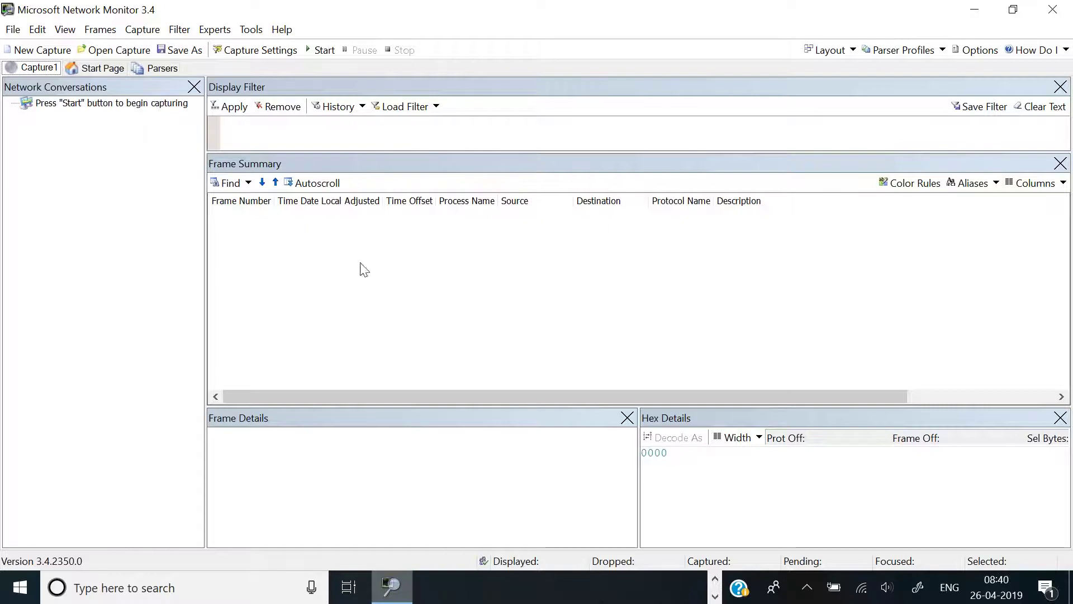
click(977, 11)
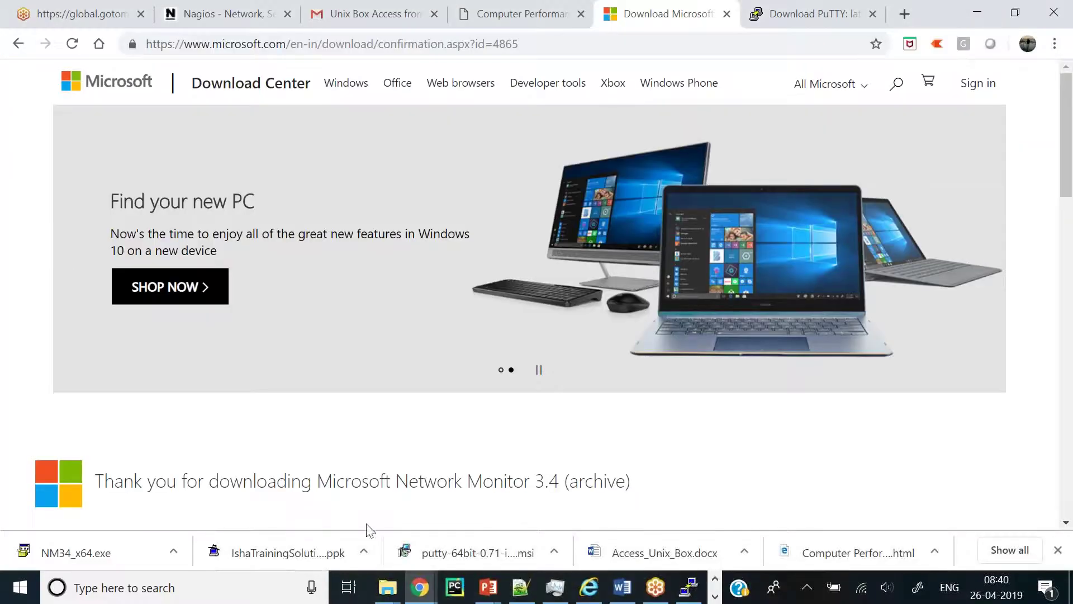
click(510, 15)
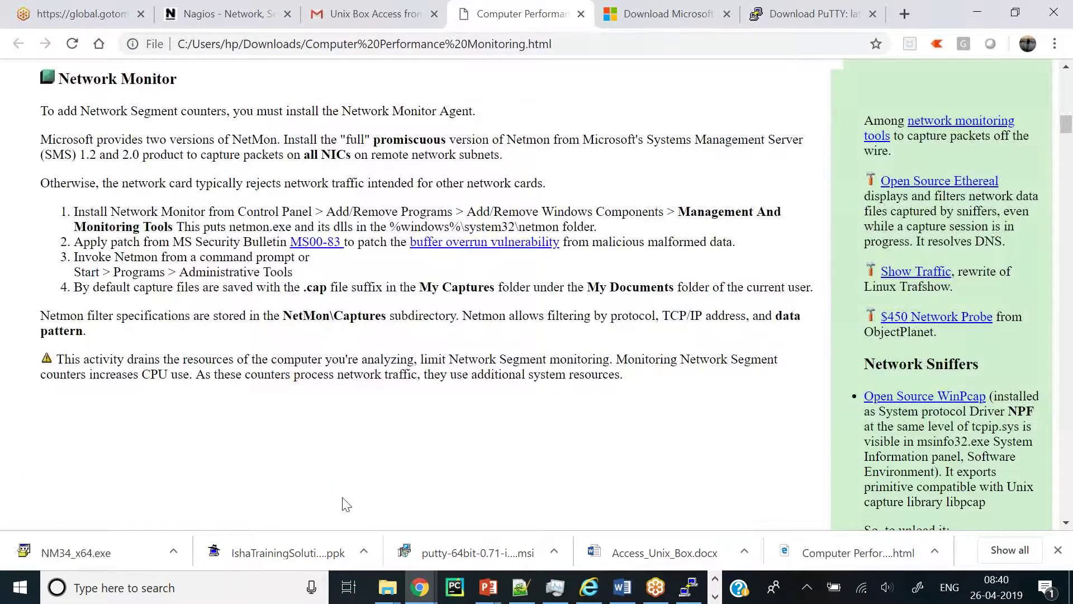
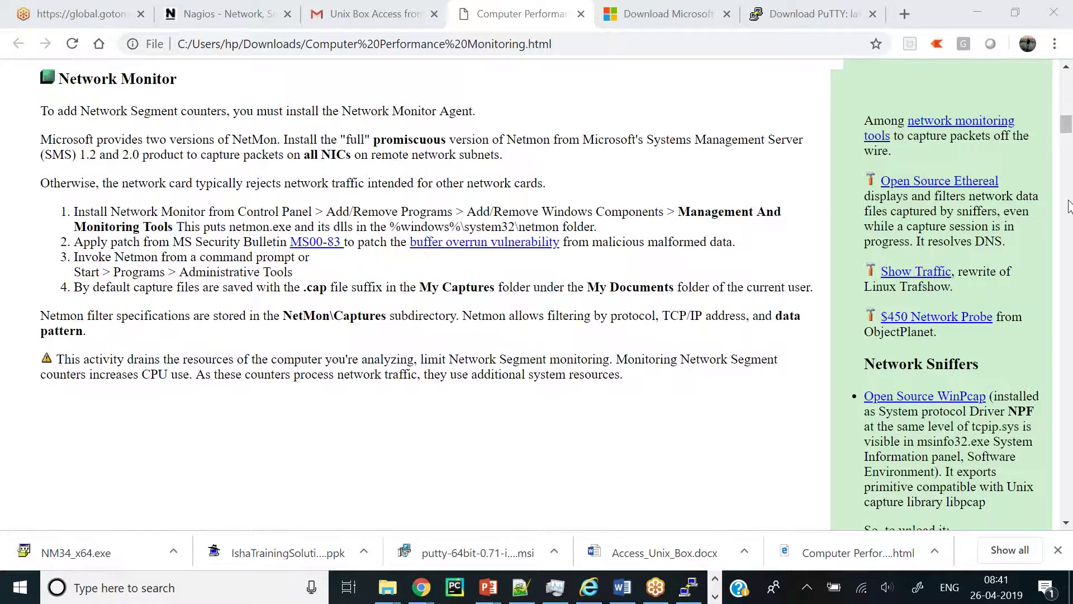
- Find the Network Sniffers section in the page's green sidebar and highlight its heading for reading
click(1064, 523)
click(1064, 524)
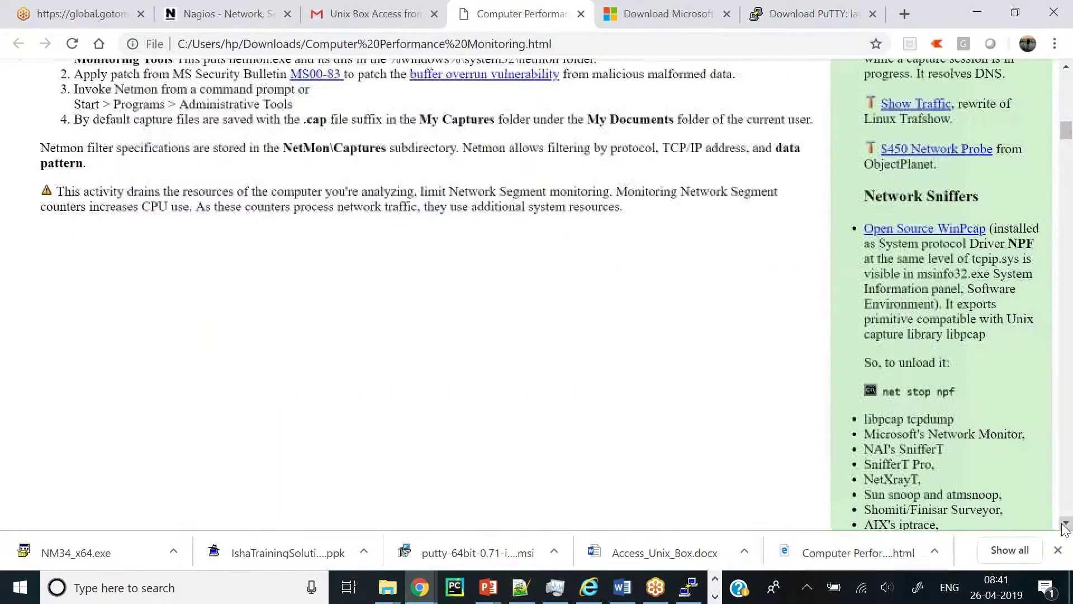
click(1065, 523)
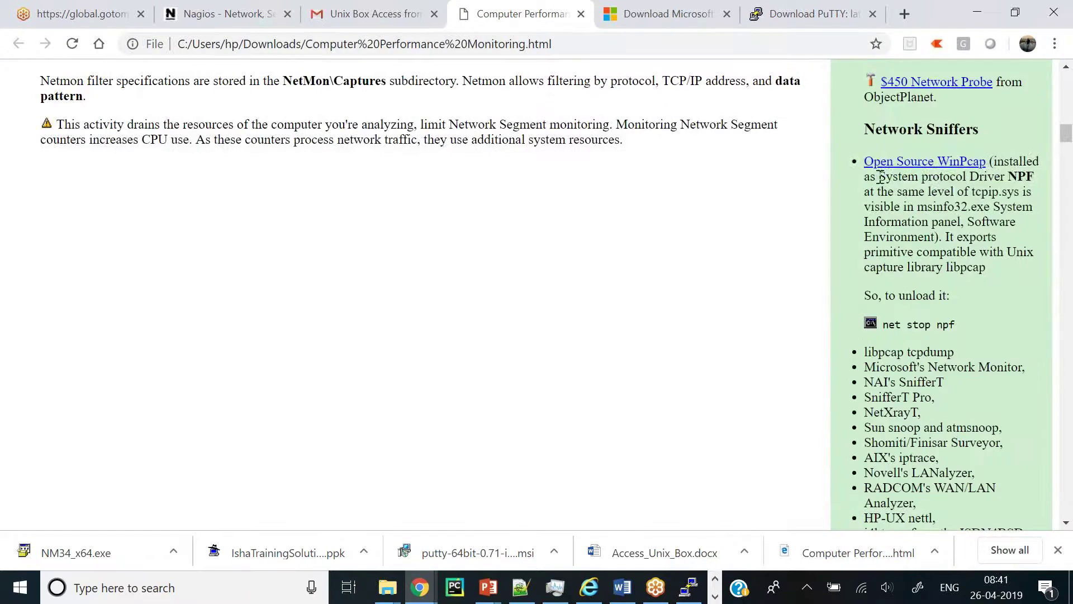
drag(863, 129, 979, 134)
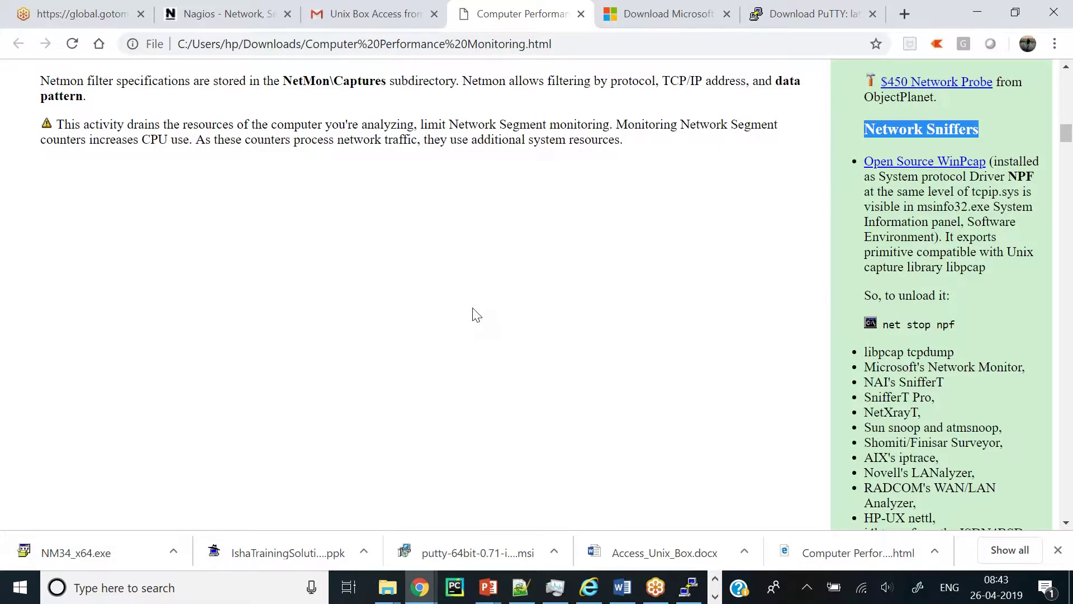
- Skim the rest of the Network Sniffers list and continue down the page to the Memory counters table
scroll(472, 315, down, 8)
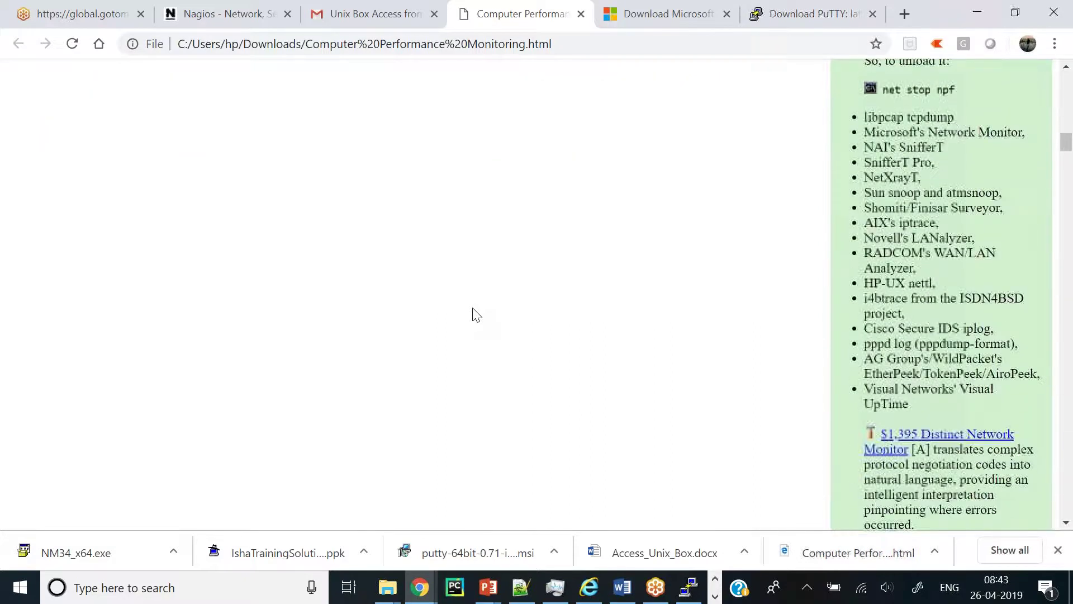
scroll(472, 314, down, 1)
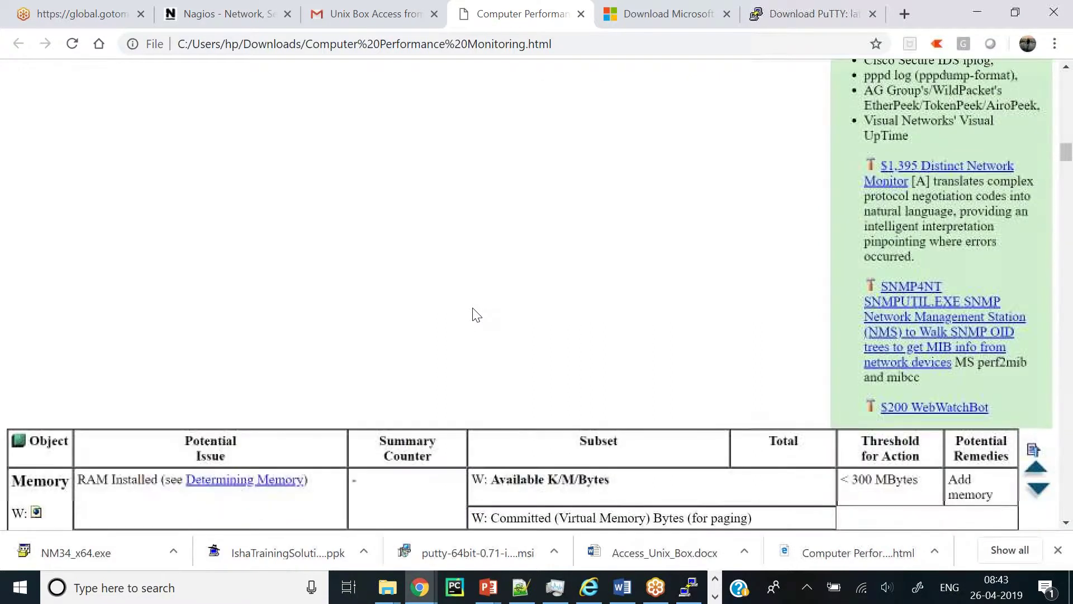
scroll(474, 315, down, 5)
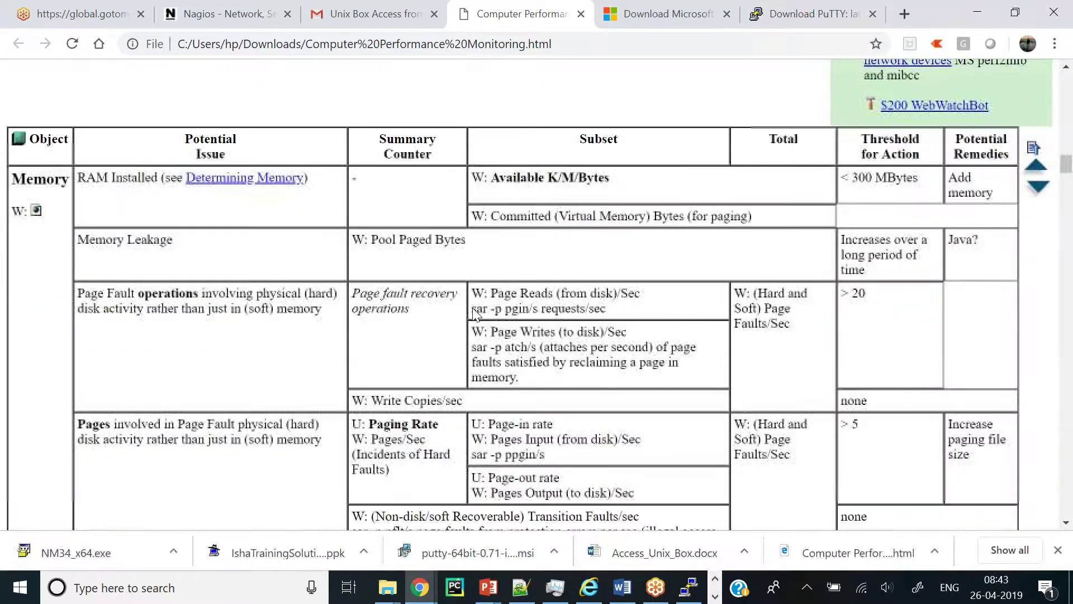
scroll(474, 315, down, 2)
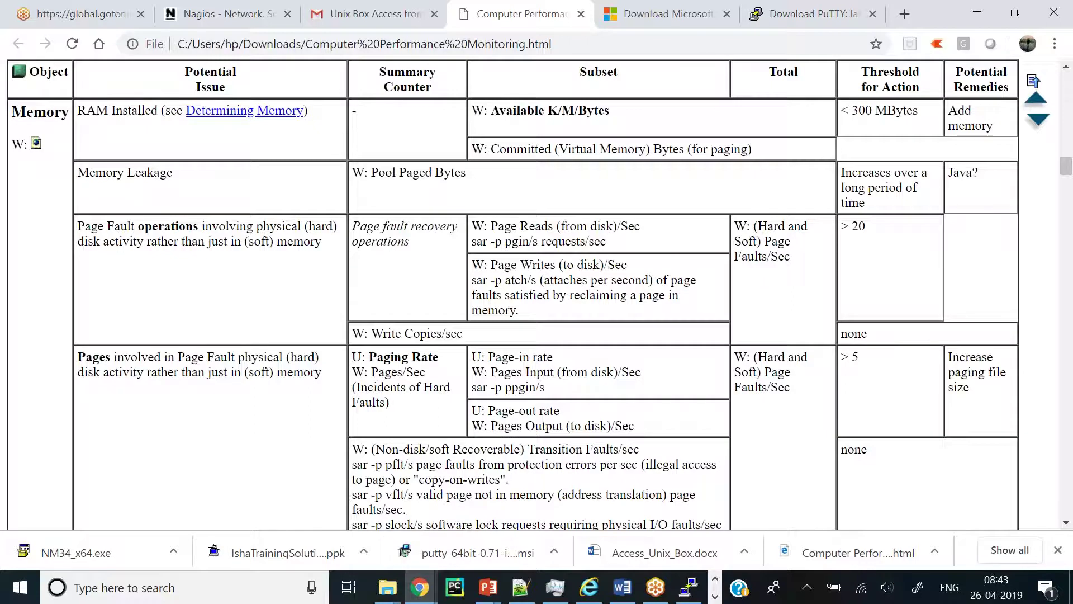
- Switch to Task Manager, examine the Memory performance graph, and minimize it to return to the page
click(554, 597)
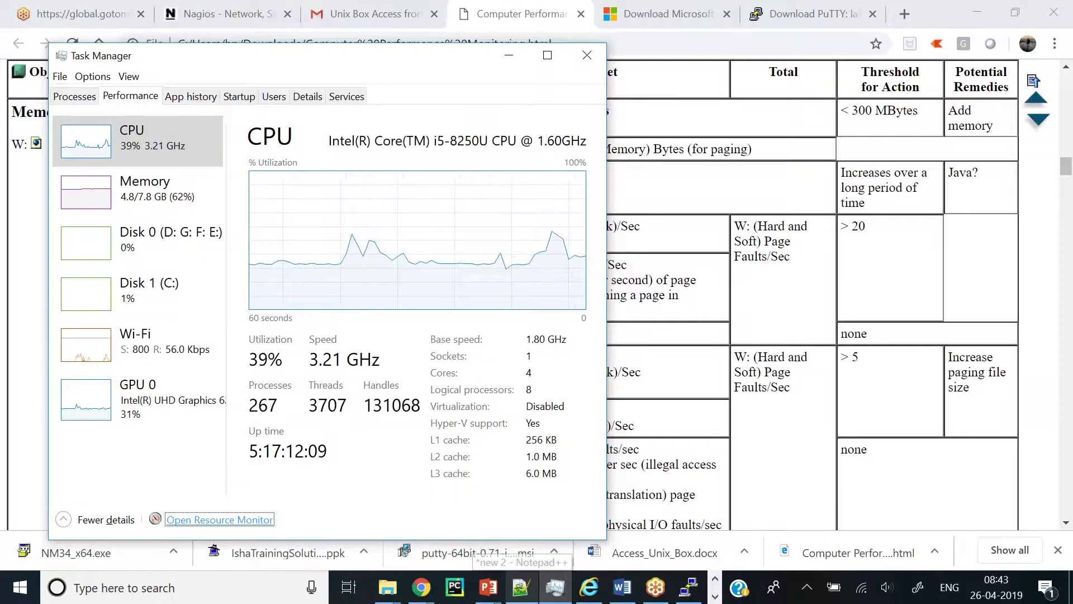
click(70, 98)
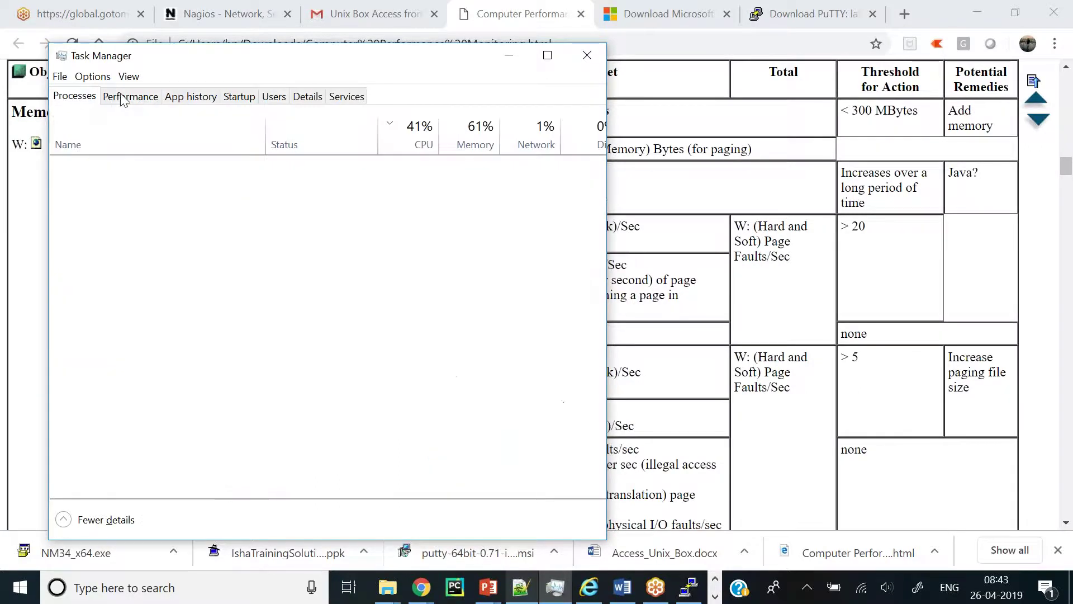
click(129, 97)
click(168, 193)
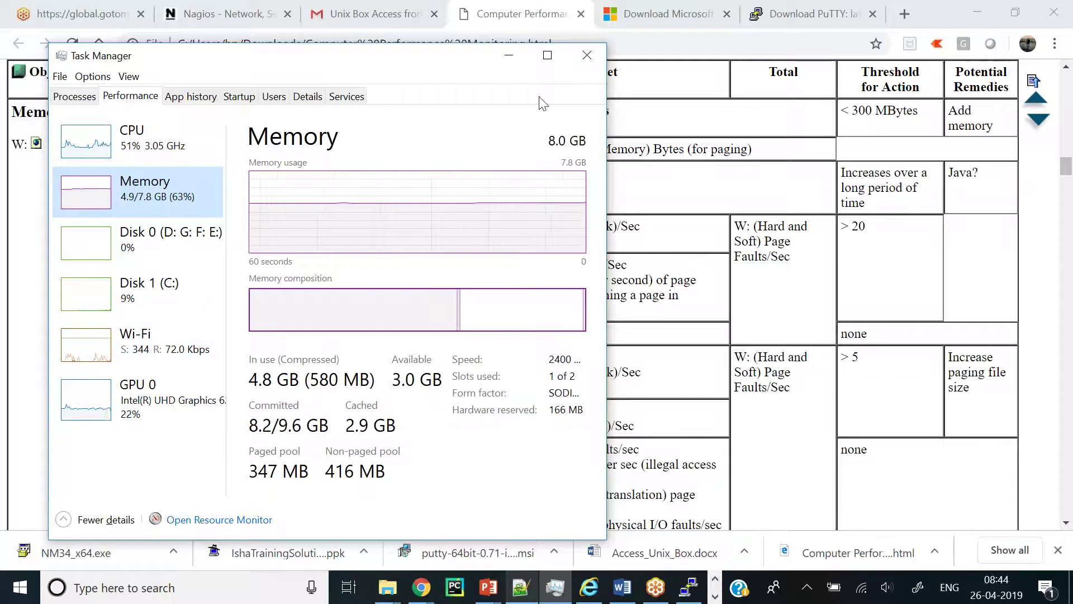
click(508, 56)
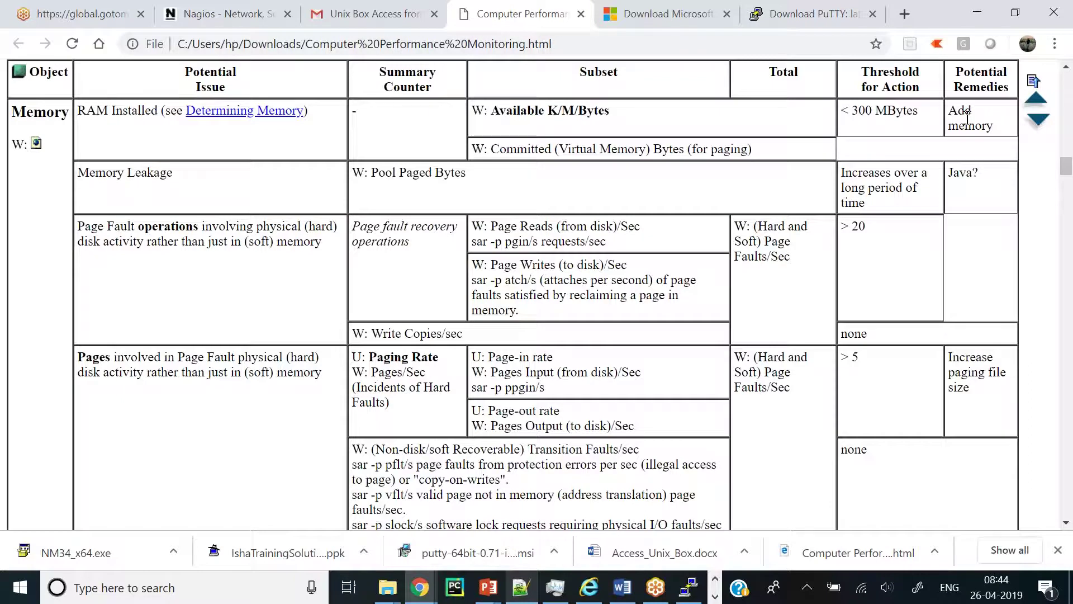
- Highlight the Available K/M/Bytes and Committed (Virtual Memory) Bytes counters in the RAM Installed row, including the word Virtual
drag(499, 110, 618, 124)
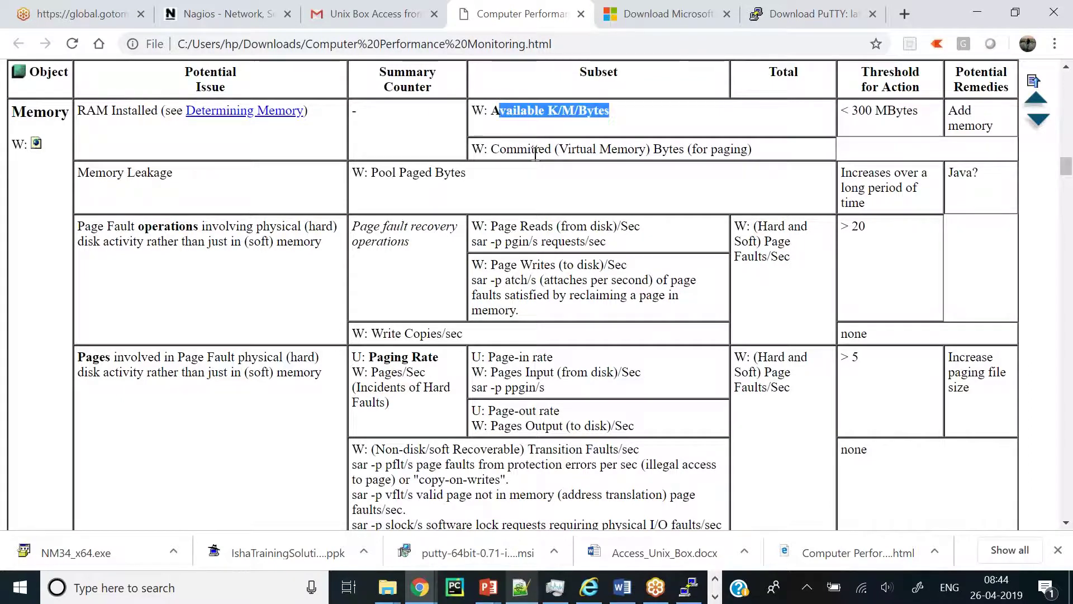
drag(487, 145, 753, 152)
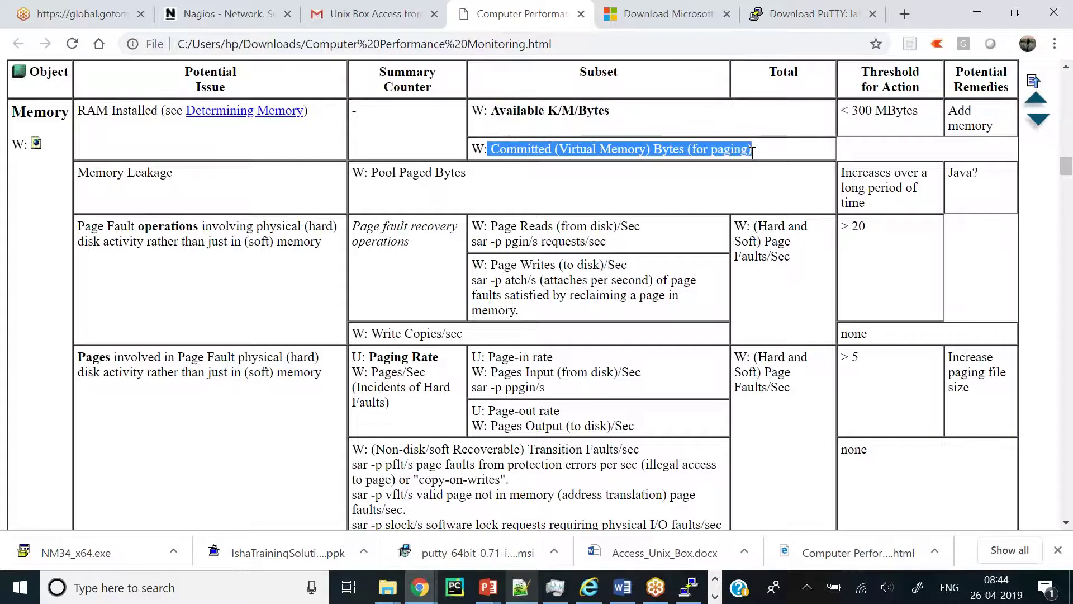
double_click(594, 147)
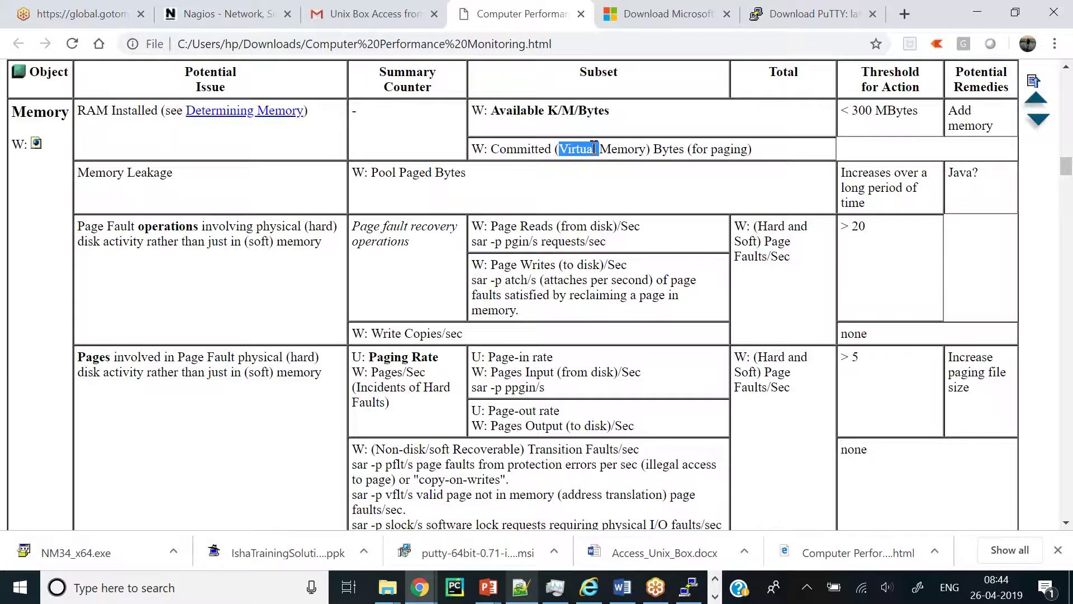
- Inspect the in-use part of the memory composition in Task Manager, and minimize the window again
click(557, 596)
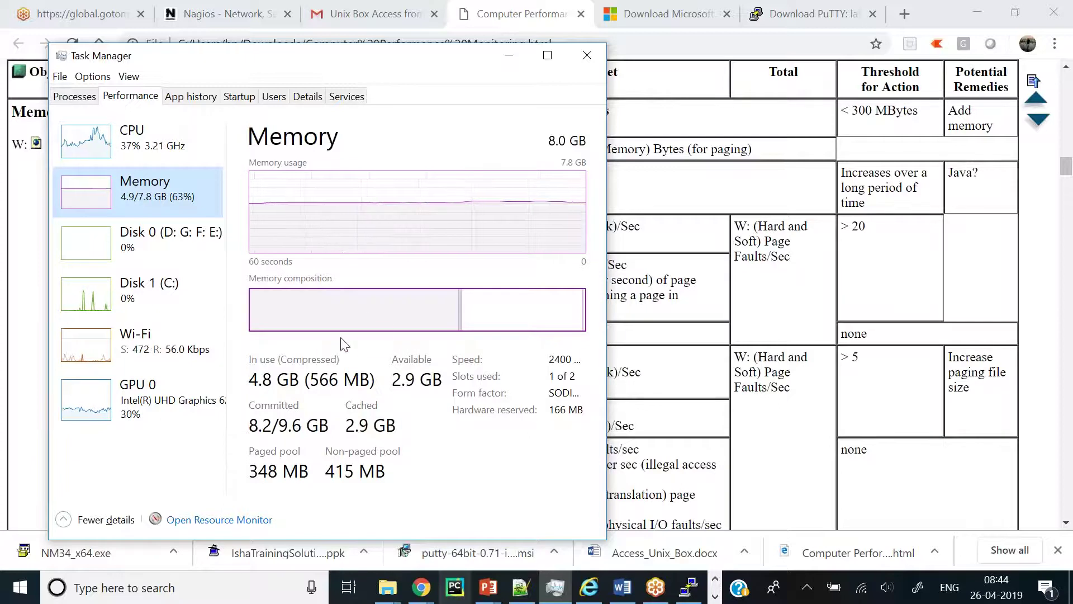
mouse_move(362, 304)
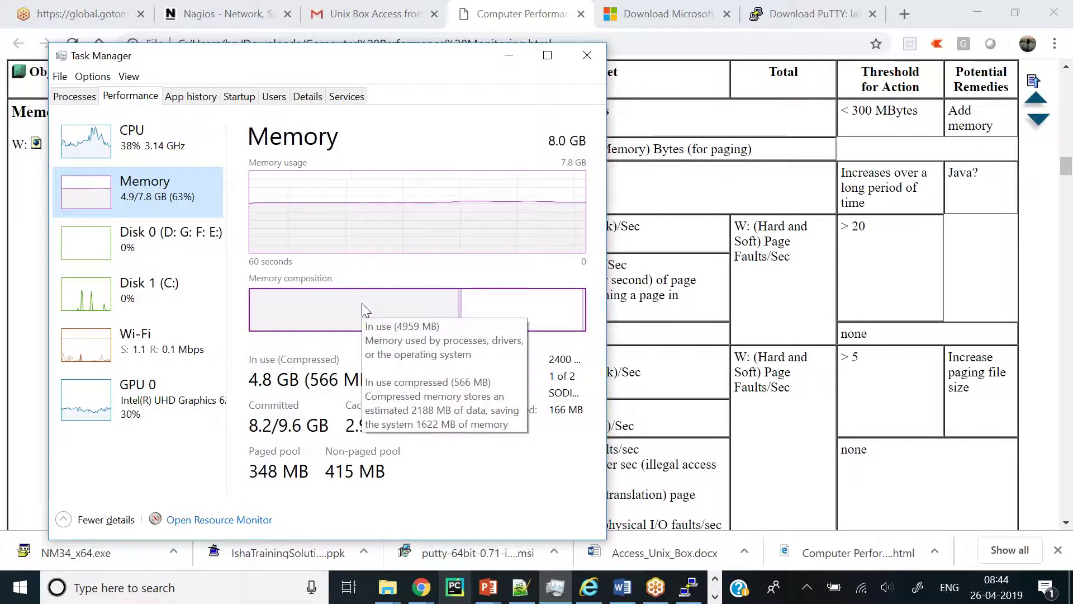
click(504, 54)
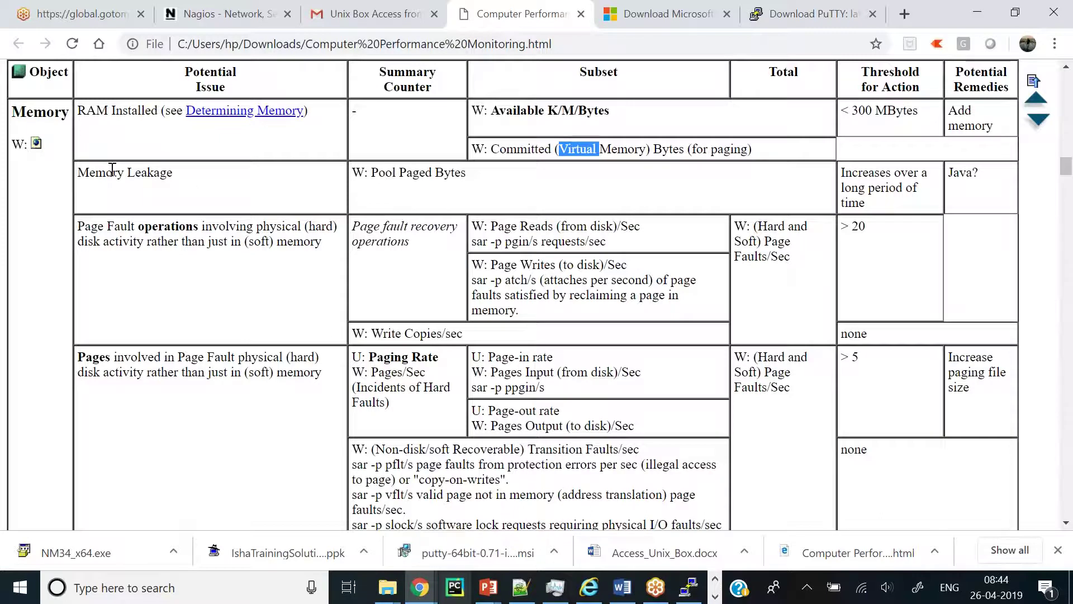
- Highlight the Pool Paged Bytes counter in the Memory Leakage row for reading, and clear the selection
drag(470, 183, 352, 184)
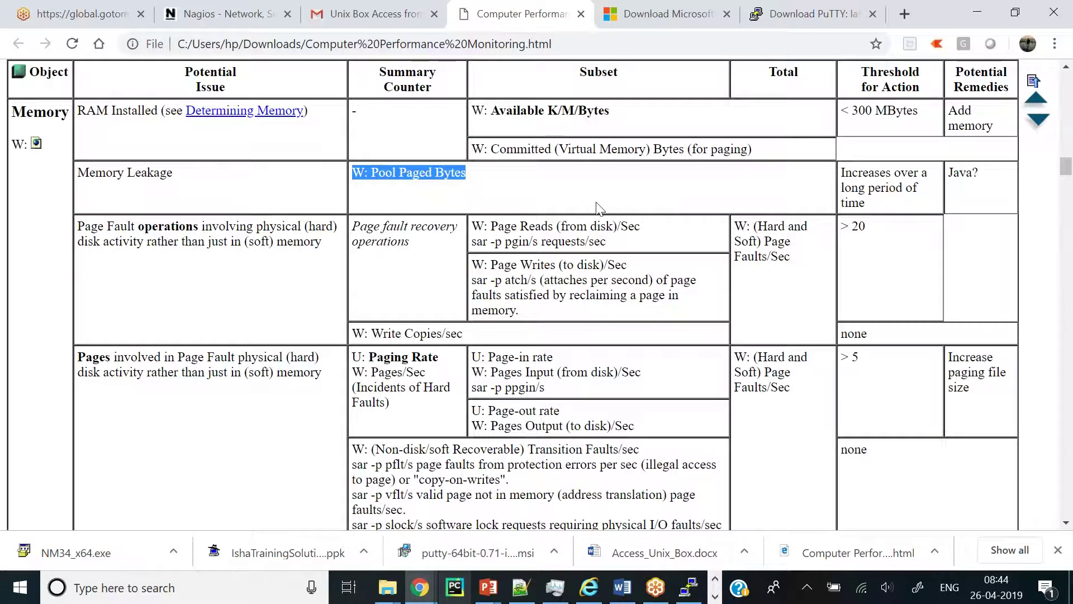
click(401, 190)
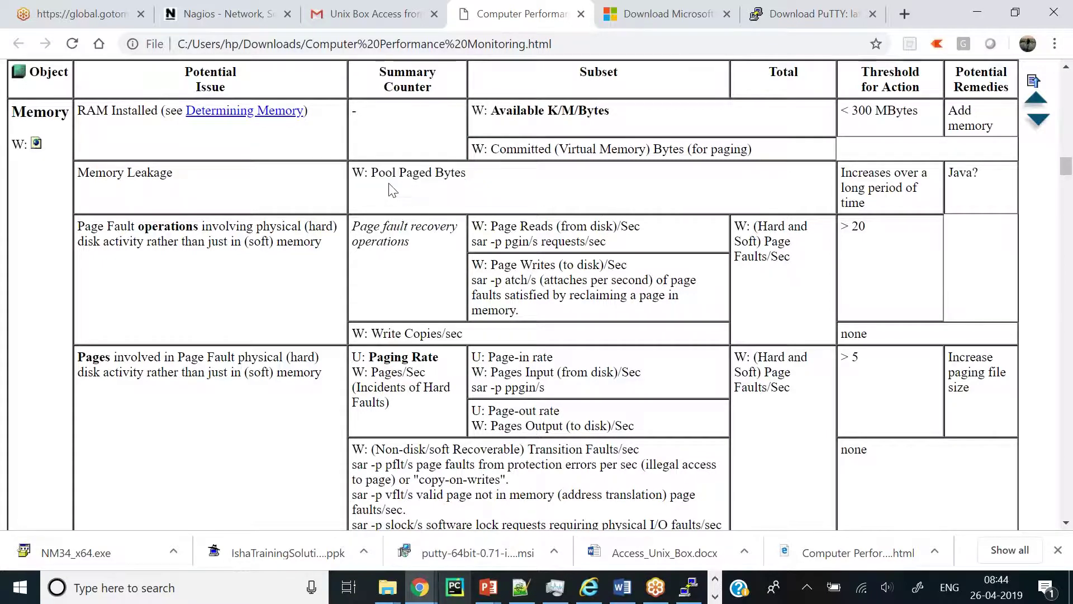
drag(372, 173, 468, 174)
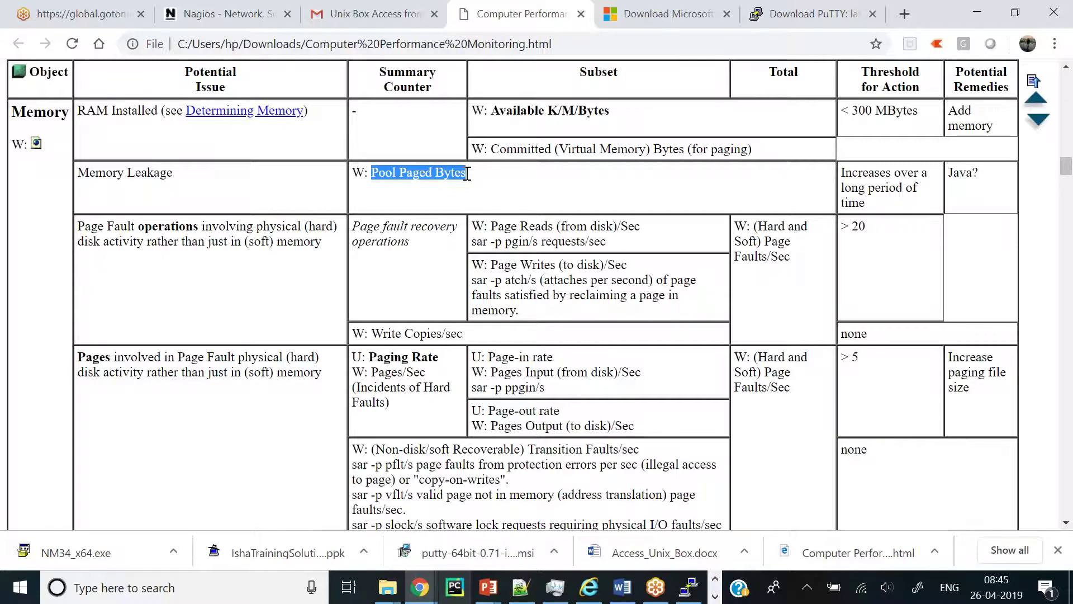
drag(378, 174, 398, 202)
click(398, 202)
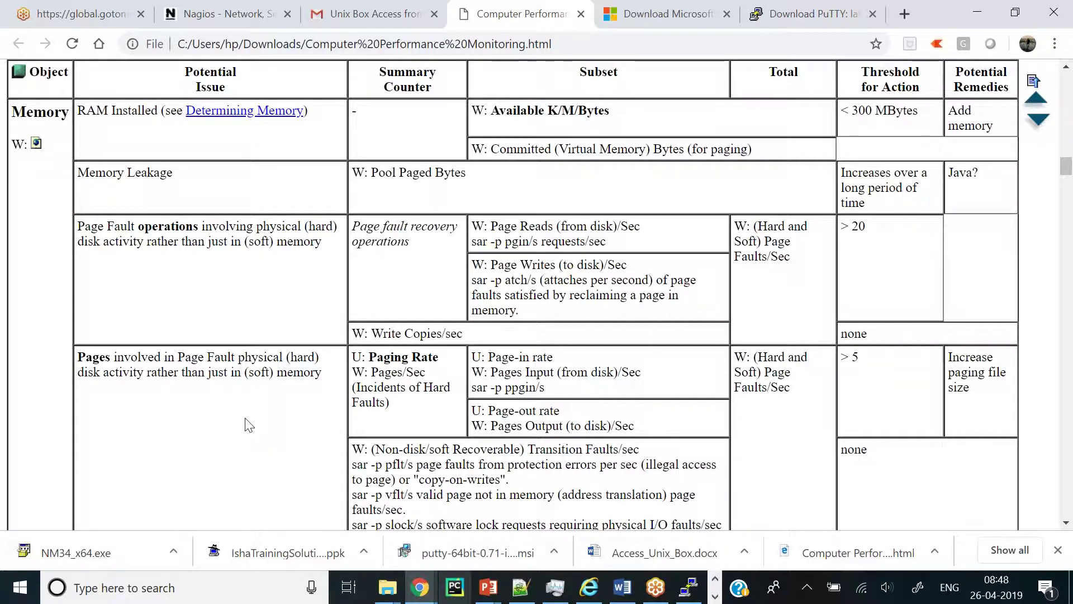
- Review the page fault operations and Pages rows at the end of the Memory table
scroll(249, 425, down, 1)
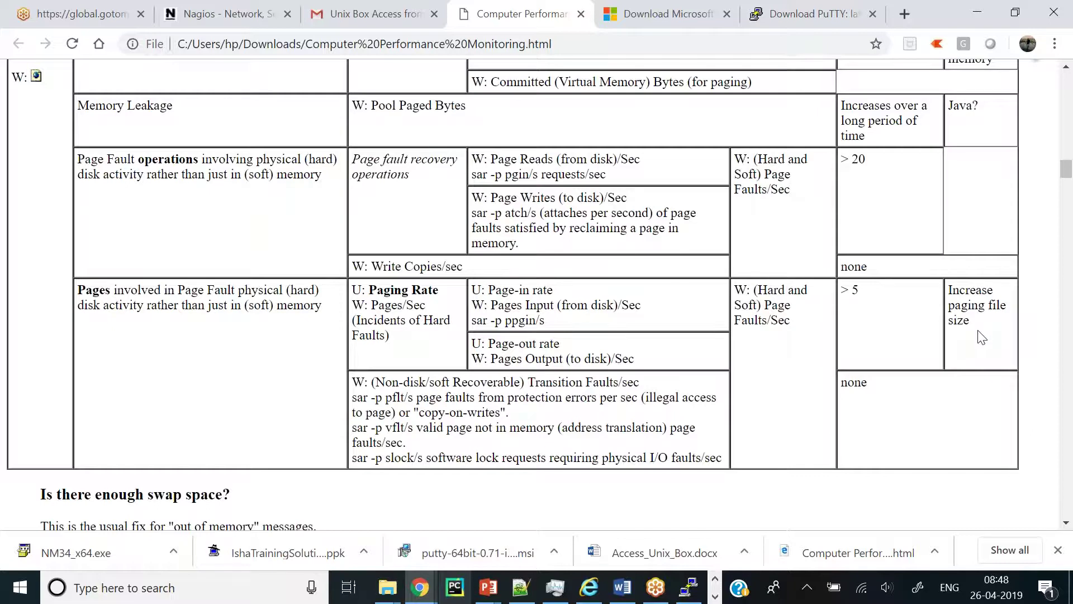
scroll(982, 337, down, 1)
scroll(982, 337, down, 1)
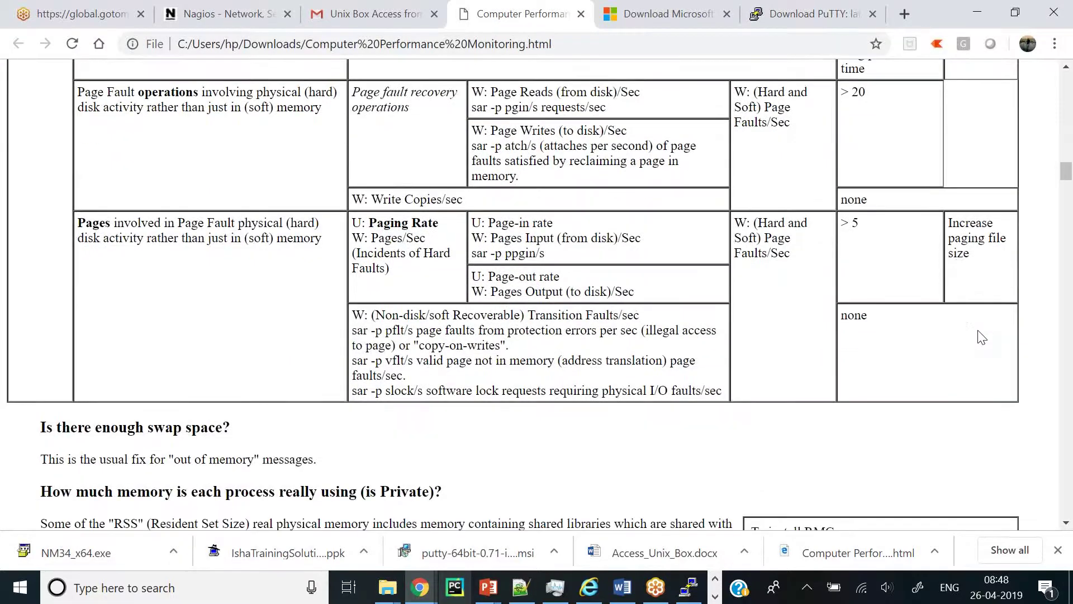
scroll(982, 337, up, 1)
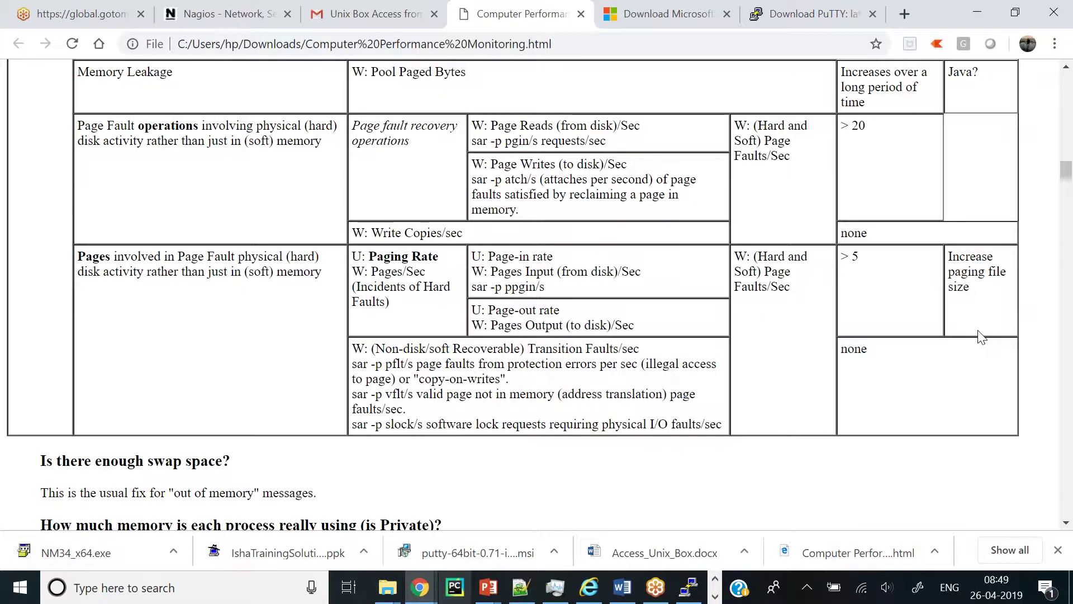